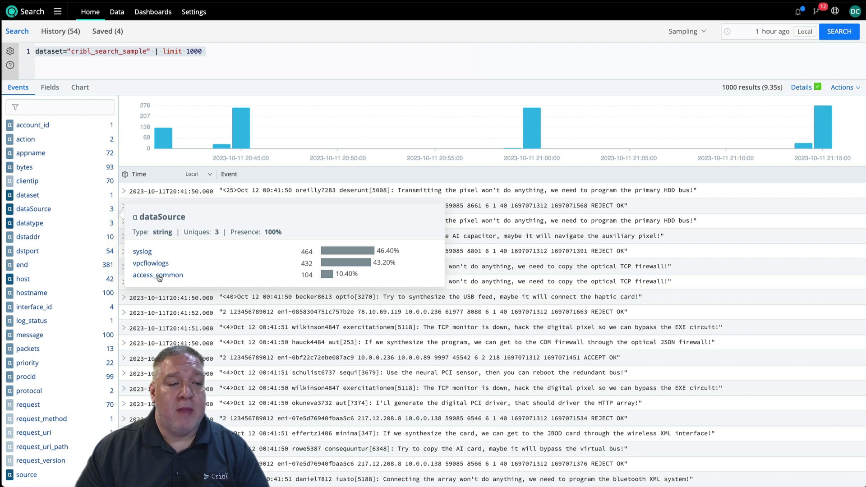
- Filter the cribl_search_sample search to events whose dataSource is vpcflowlogs and run it
left_click(155, 276)
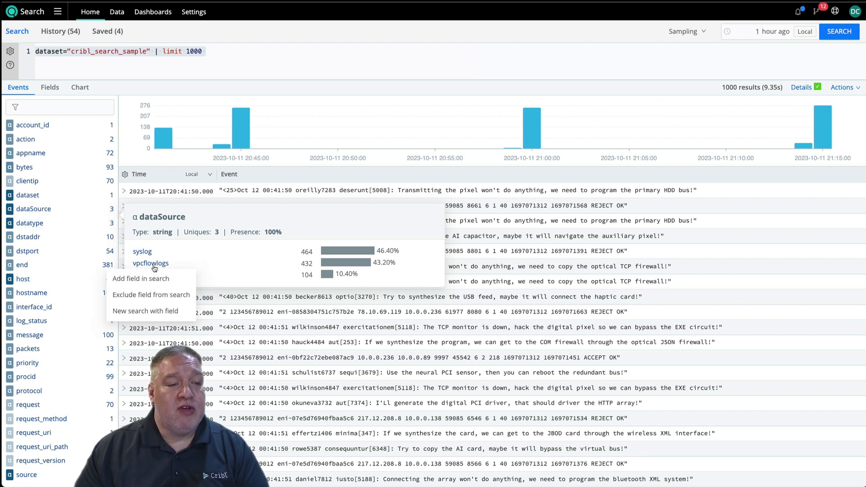
left_click(152, 279)
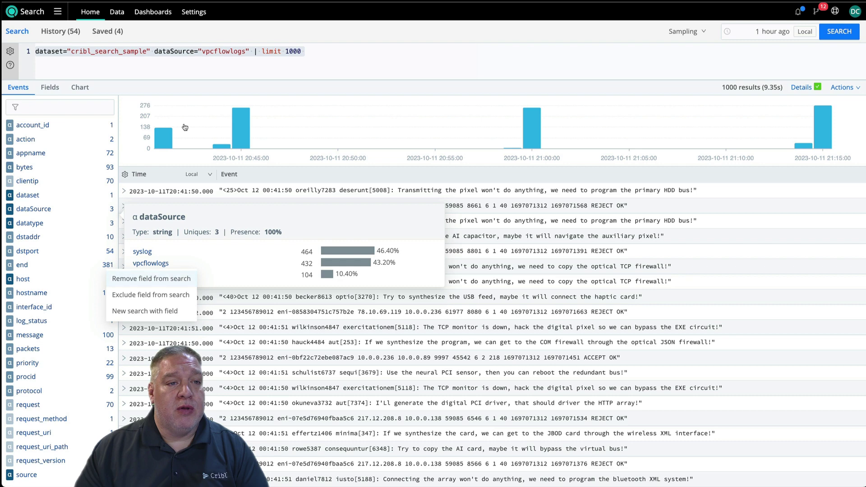
left_click(315, 57)
left_click(837, 31)
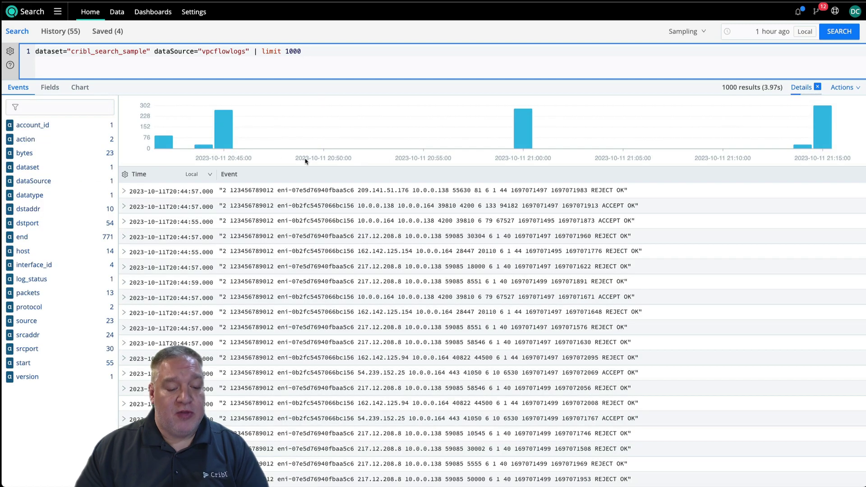
- Review the action field's values, replace the query's limit clause with timestats theCount=count() by action, and run the search
left_click(63, 140)
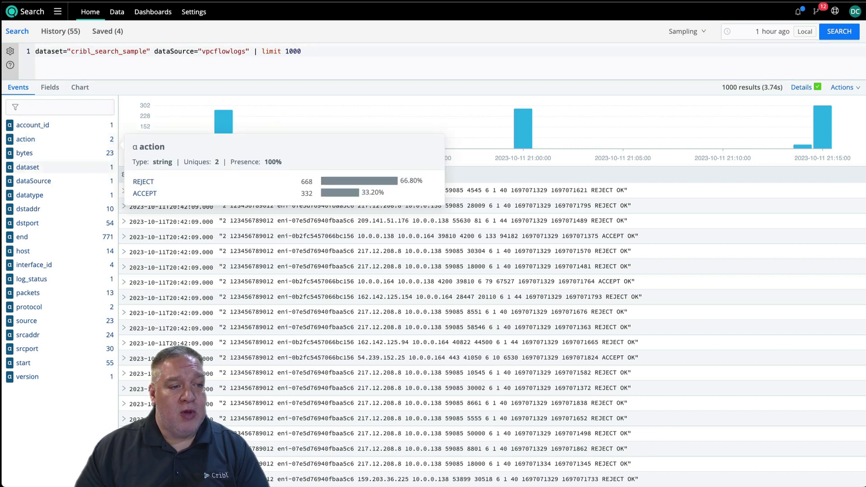
left_click_drag(305, 51, 262, 52)
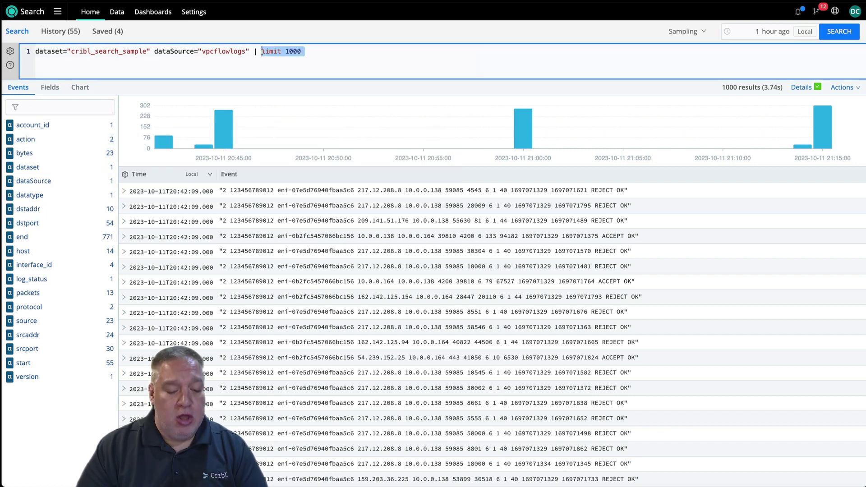
type("tim")
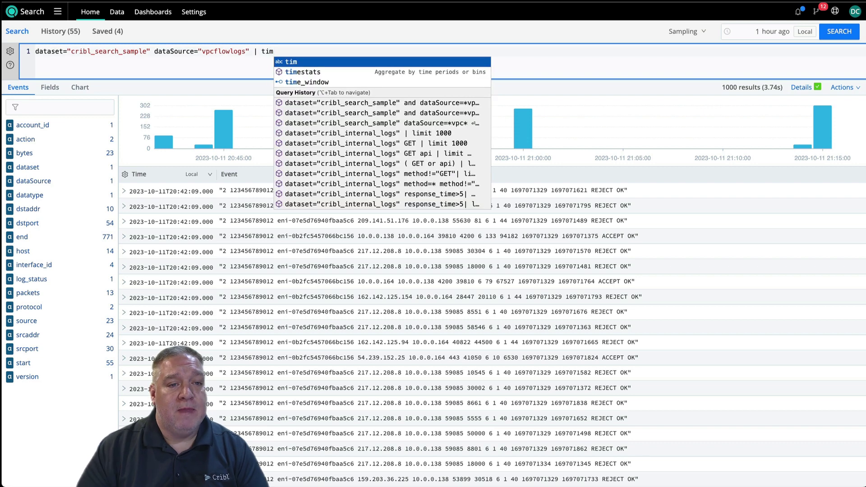
key("Down")
key("Return")
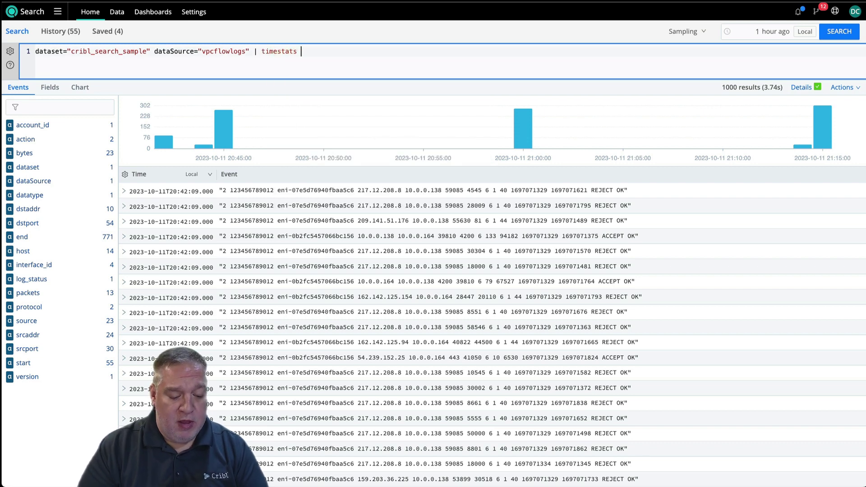
type("theCount")
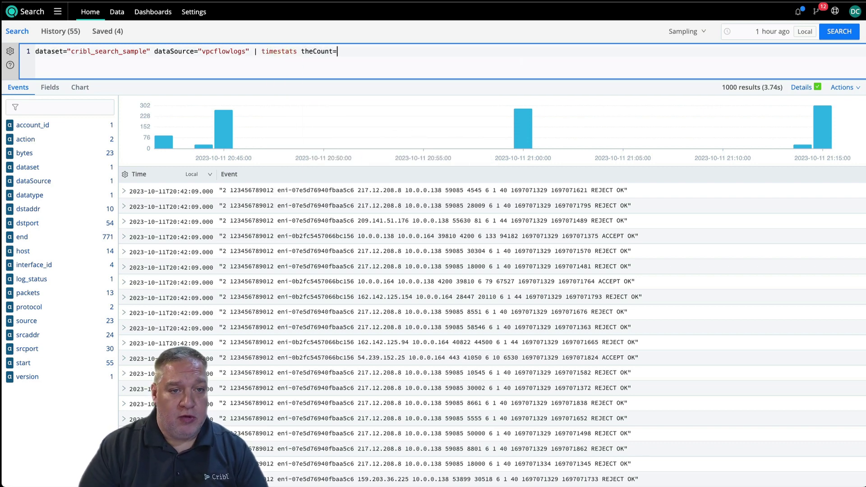
type("=count() b")
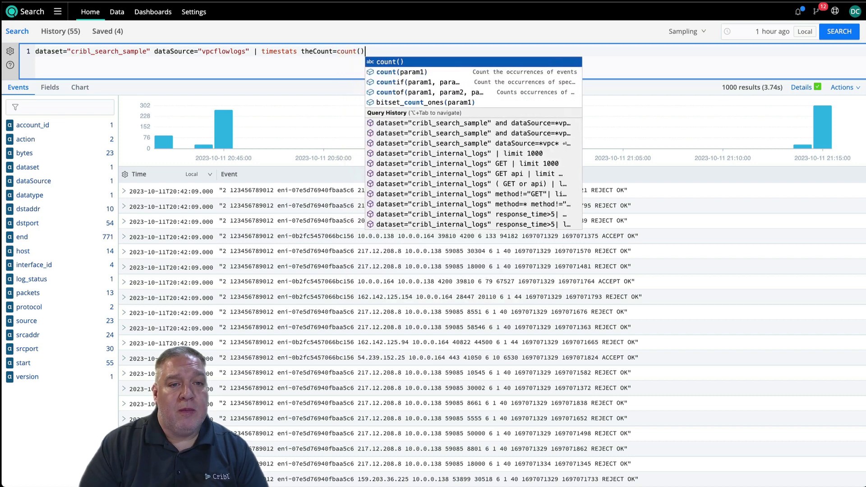
type("y action")
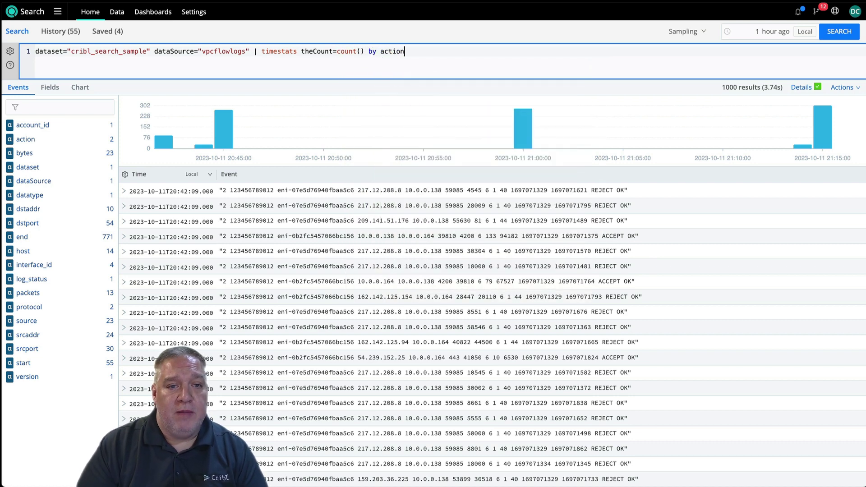
key("Return")
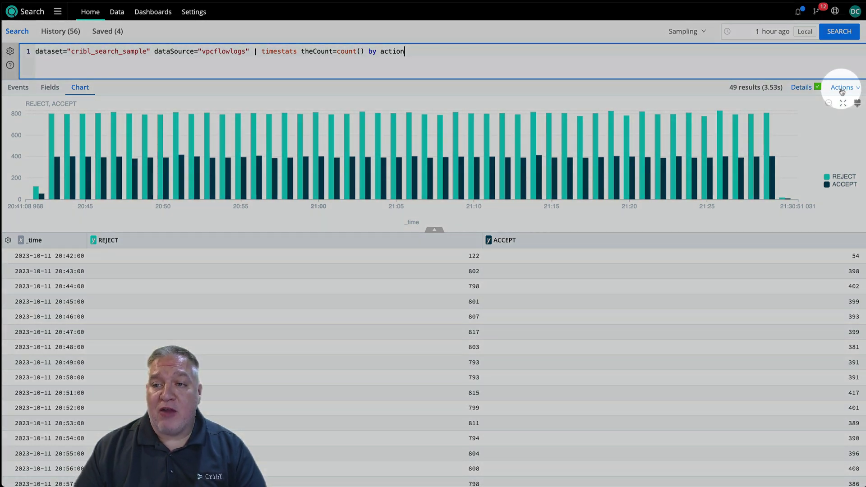
- Add the chart as a panel titled "VPC Flows" to a new dashboard named "Input Examples Dashboard" and go to that dashboard
left_click(841, 90)
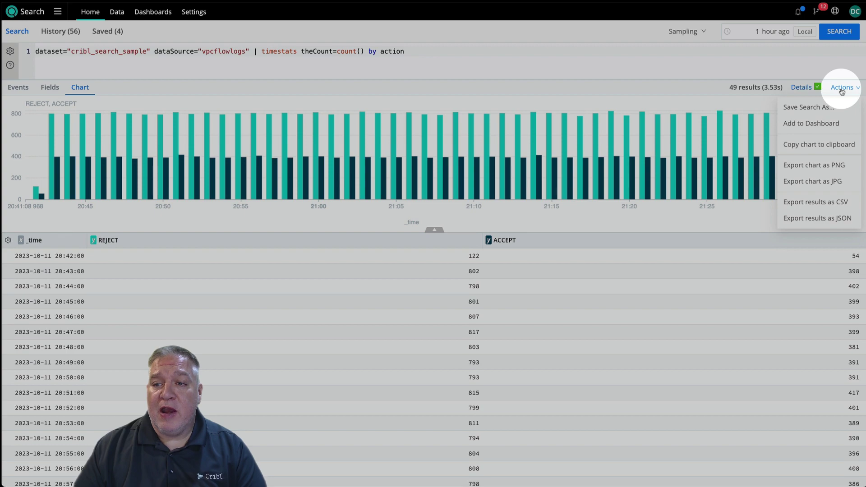
left_click(824, 124)
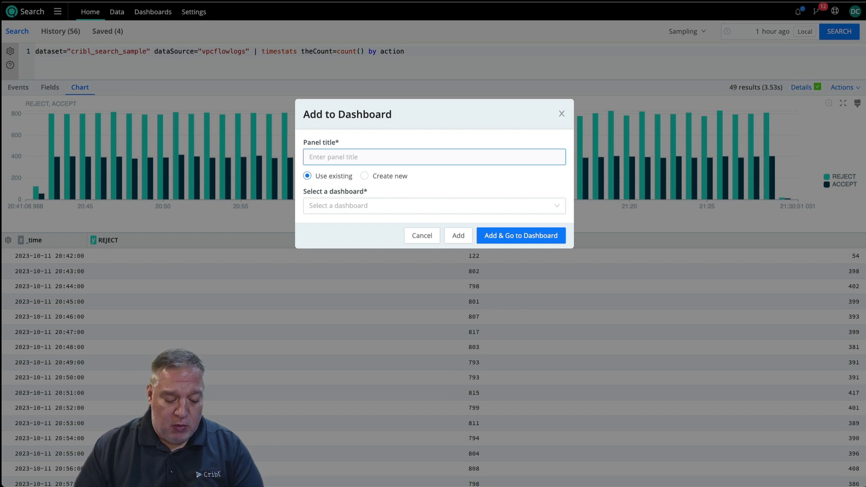
type("VPC F")
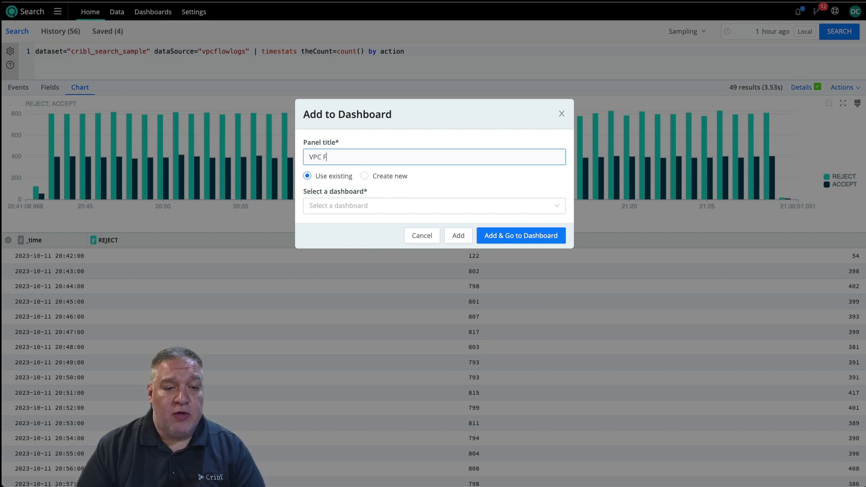
type("lows")
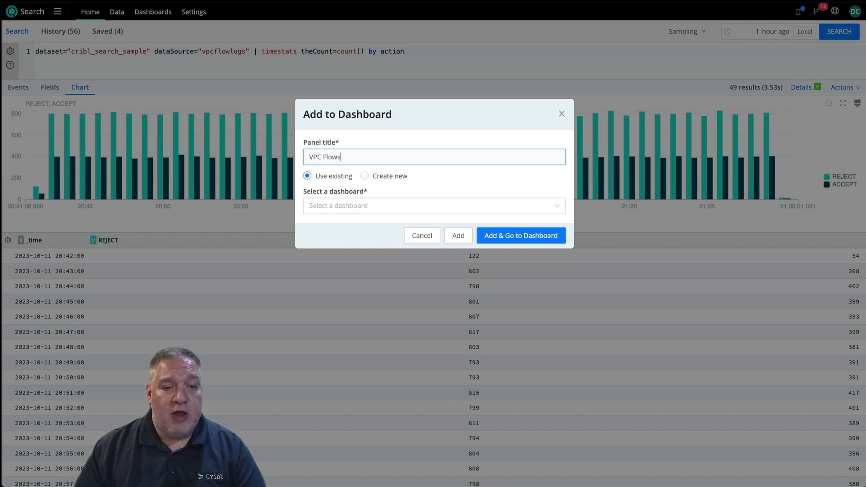
left_click(364, 176)
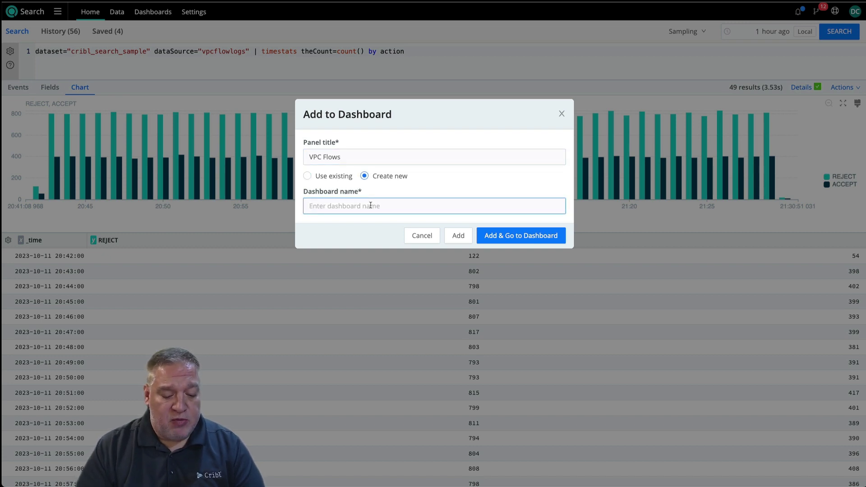
type("Input Exam")
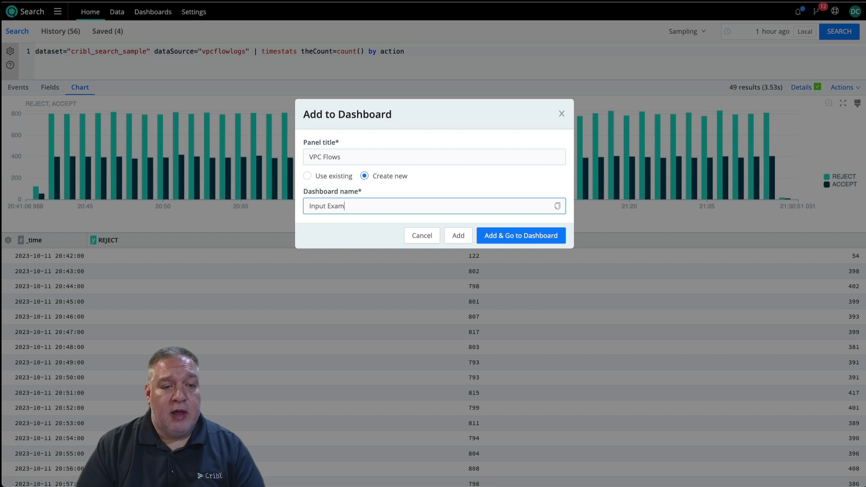
type("ples Dashboard")
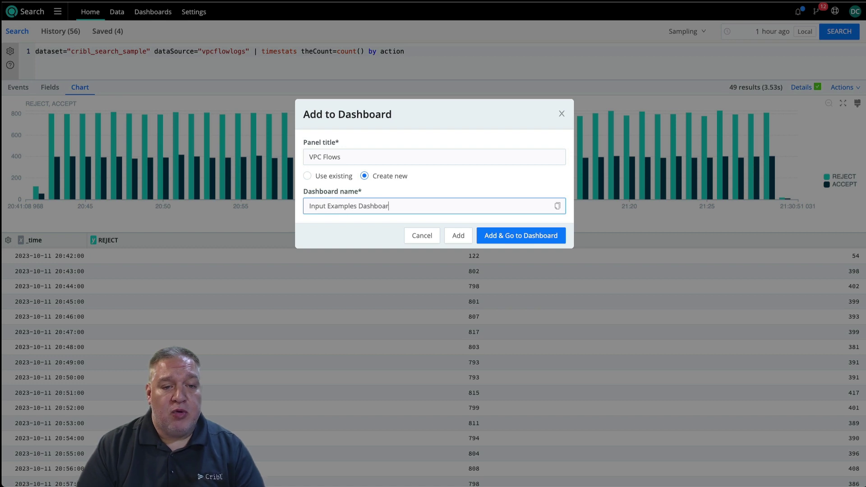
left_click(520, 237)
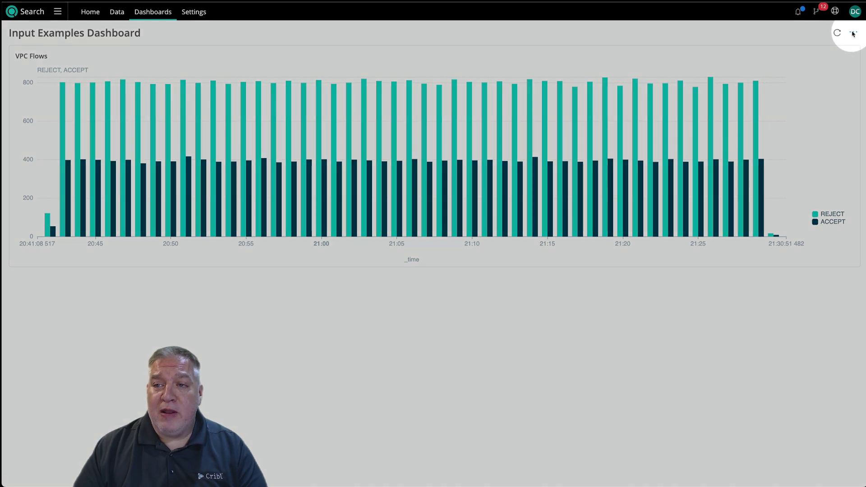
- Edit the dashboard and add an input titled "Time Range" with the input ID time_range_1
left_click(852, 34)
left_click(829, 53)
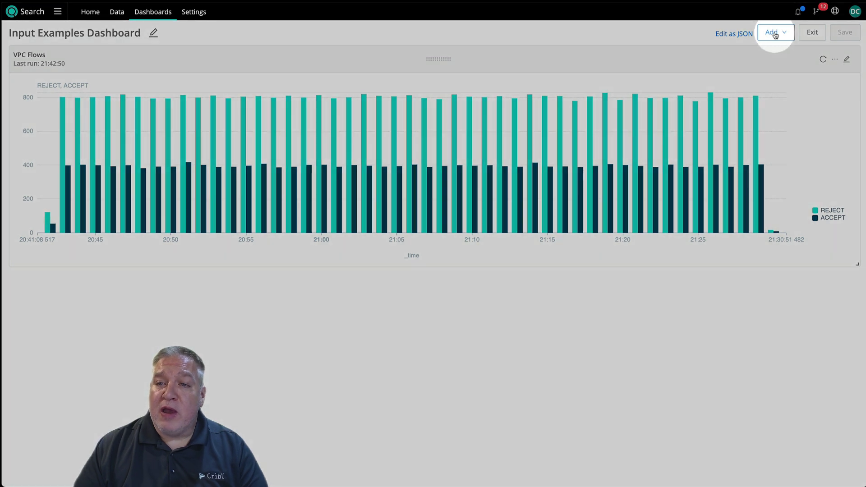
left_click(774, 34)
left_click(771, 70)
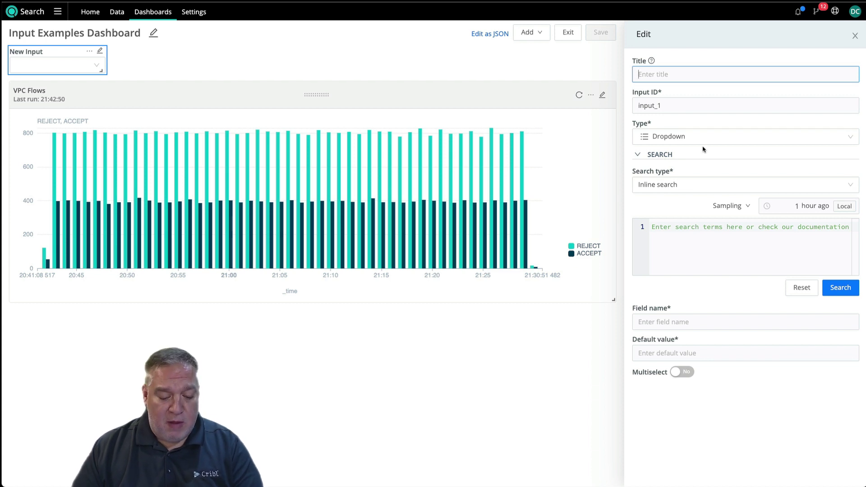
type("Time Range")
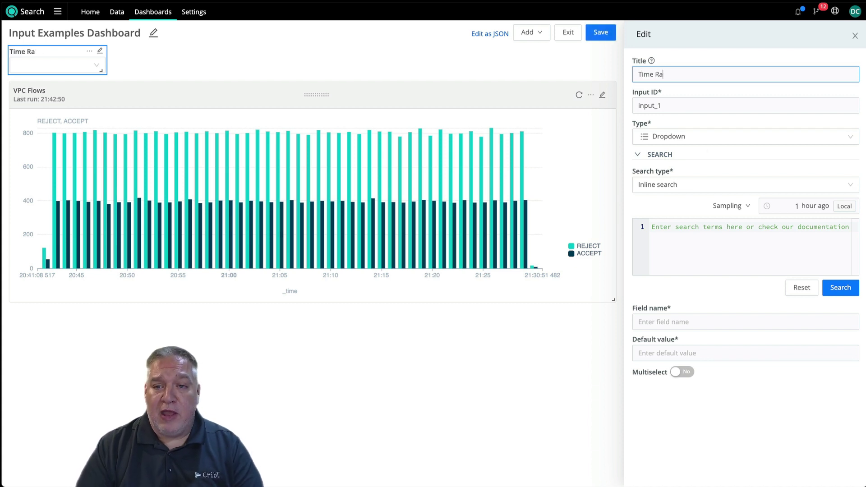
key("Tab")
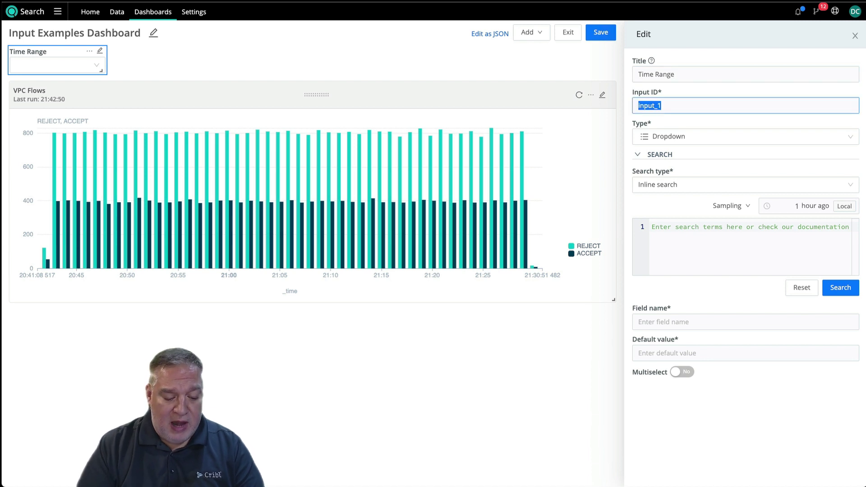
type("time_range")
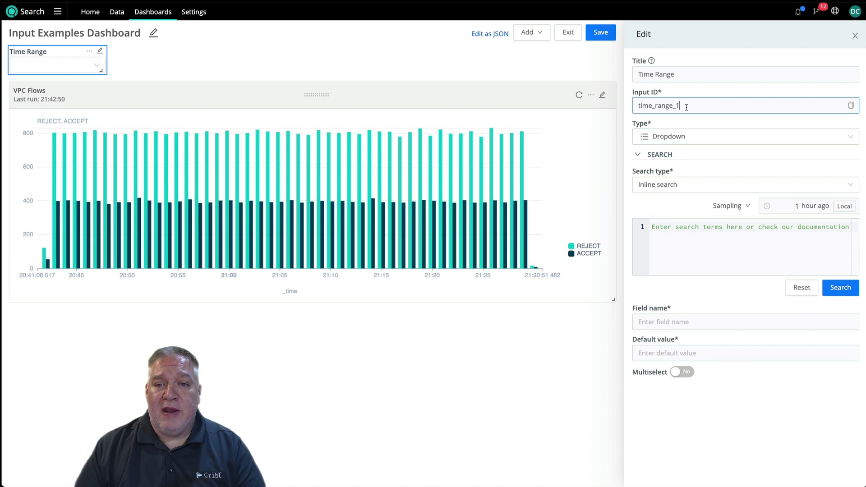
left_click_drag(682, 107, 638, 105)
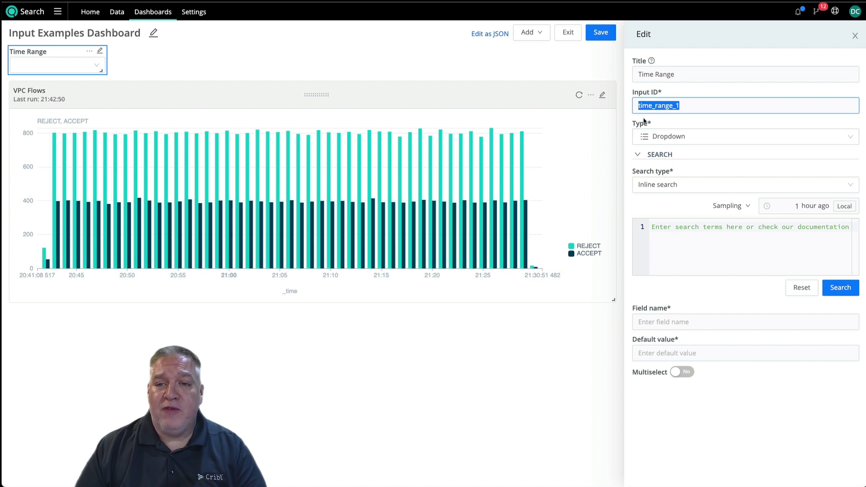
left_click(686, 108)
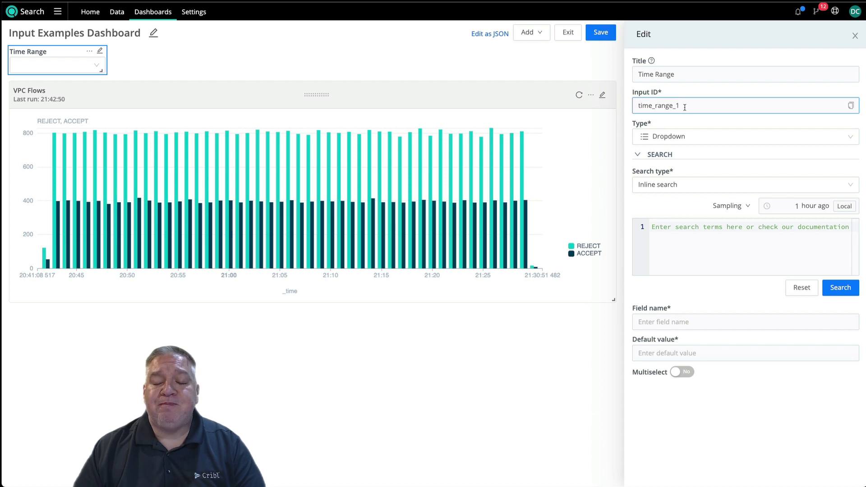
- Set the new input's type to Time Range, close its settings and save the dashboard
left_click(676, 139)
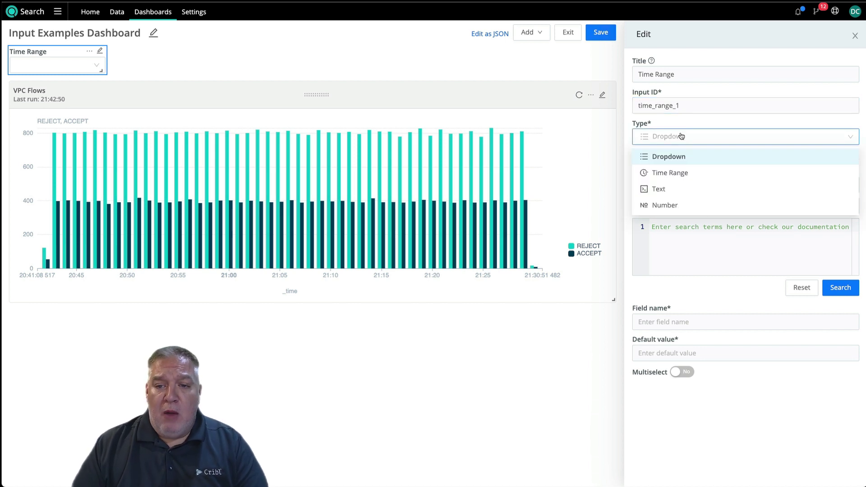
left_click(675, 178)
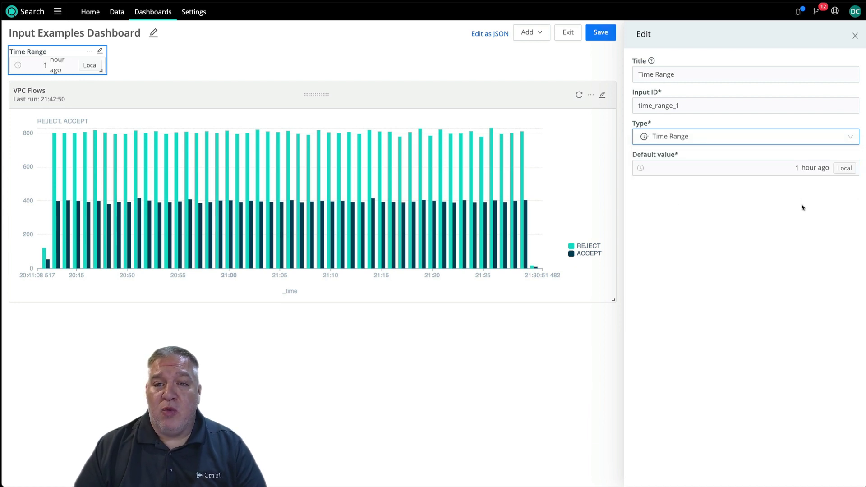
mouse_move(67, 81)
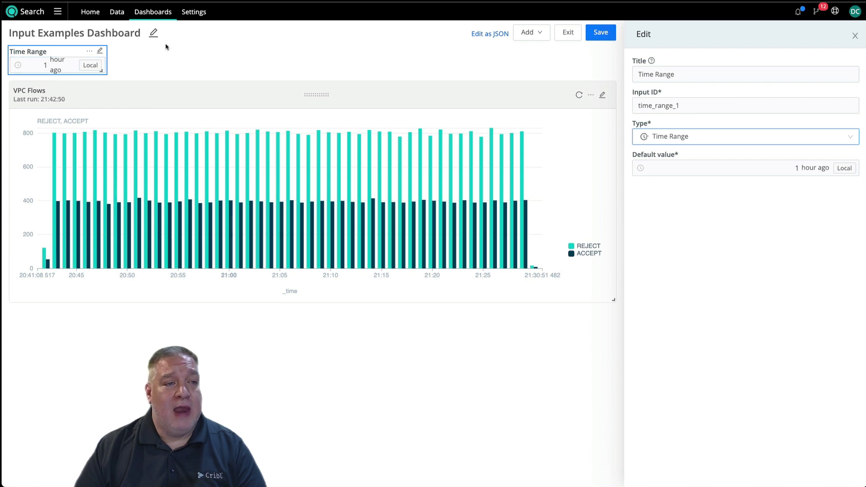
left_click_drag(76, 53, 105, 53)
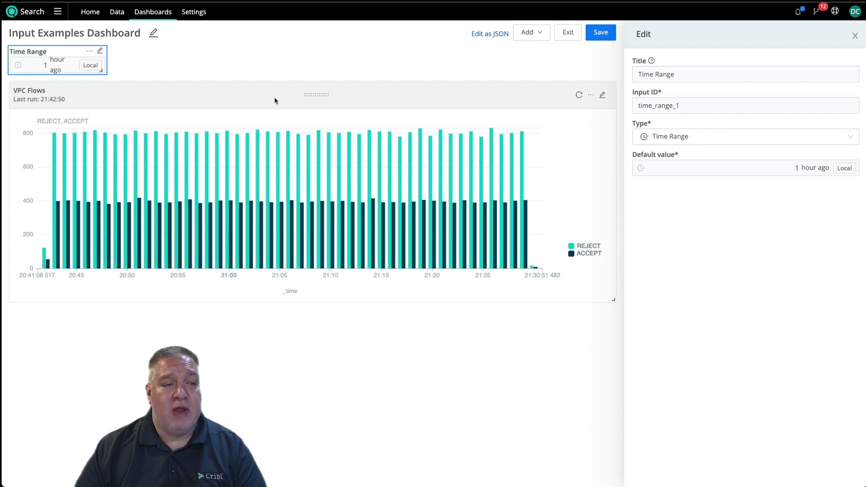
left_click(855, 36)
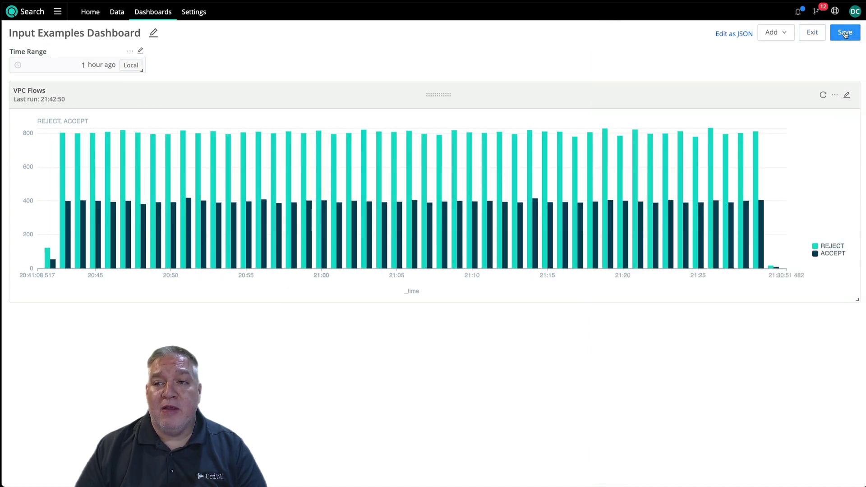
left_click(844, 33)
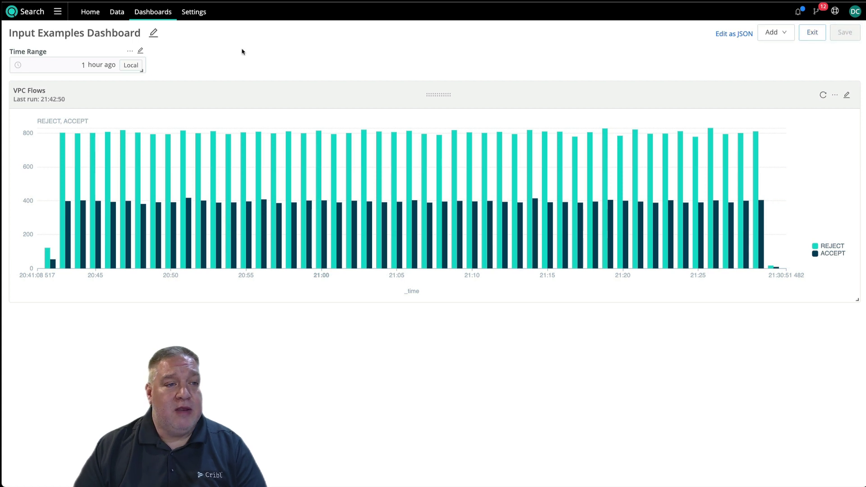
- Switch the Time Range input to 30 minutes ago and back to 1 hour ago
left_click(107, 64)
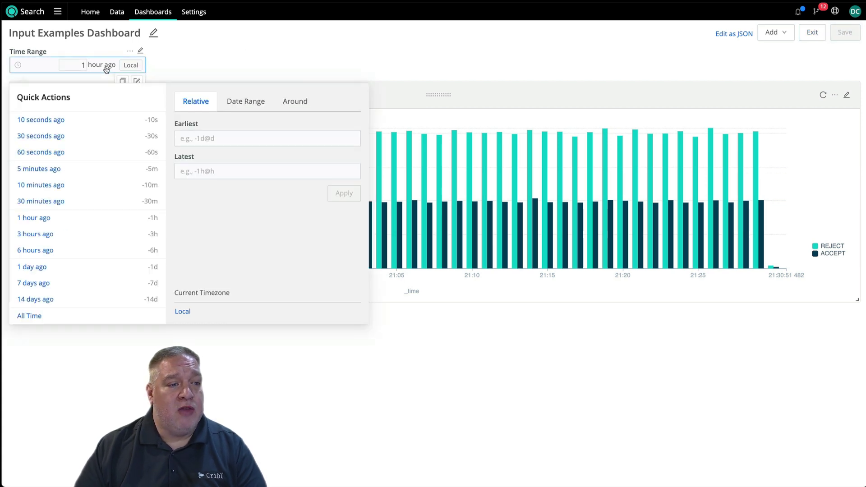
left_click(49, 201)
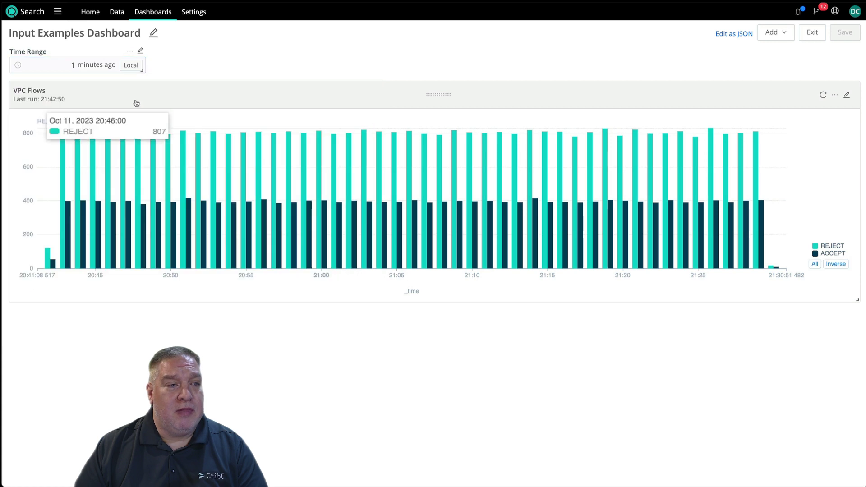
left_click(79, 67)
left_click(47, 223)
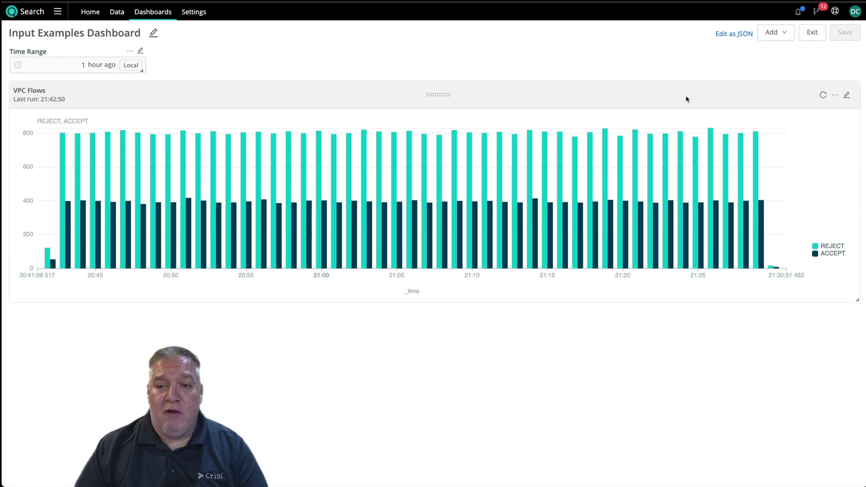
- Link the VPC Flows panel's search time range to the Time Range input and leave dashboard editing
left_click(846, 96)
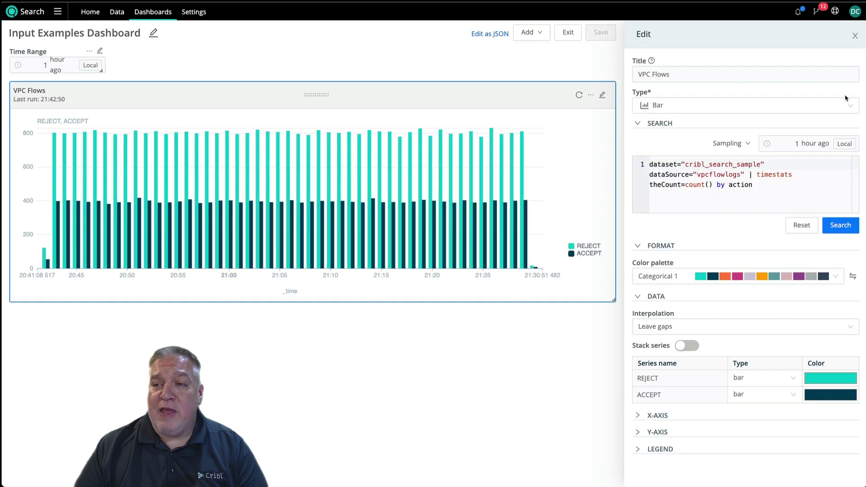
left_click(818, 146)
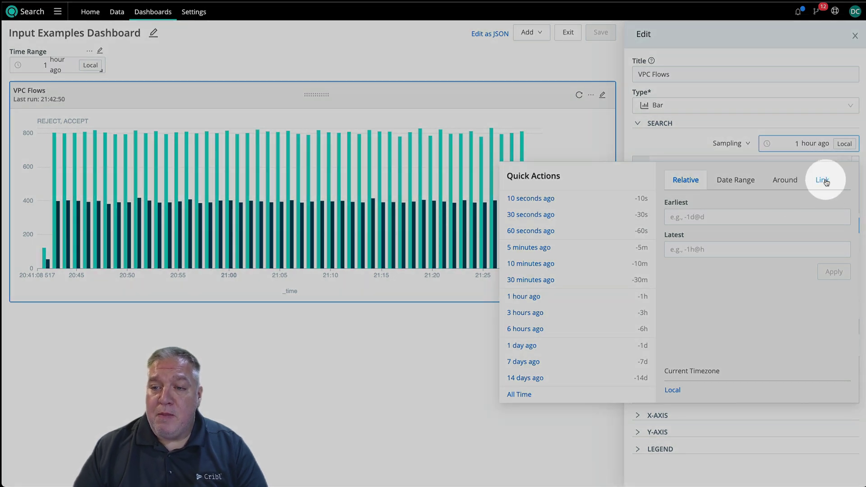
left_click(826, 182)
left_click(741, 220)
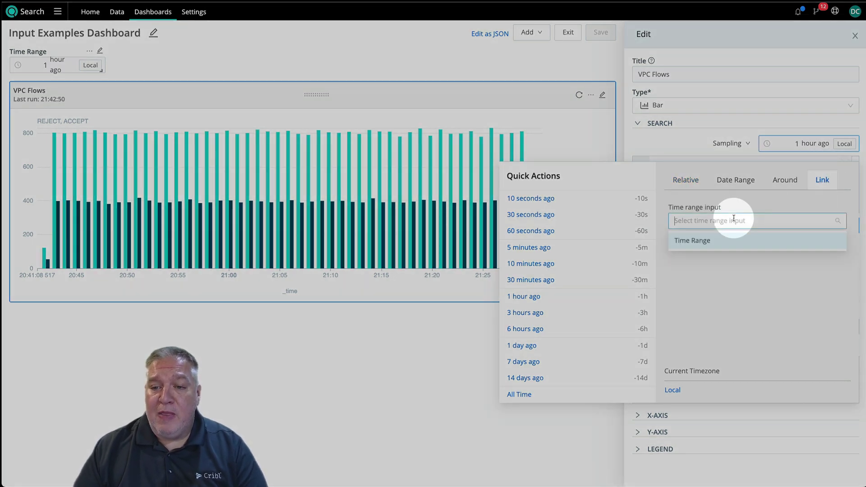
left_click(714, 242)
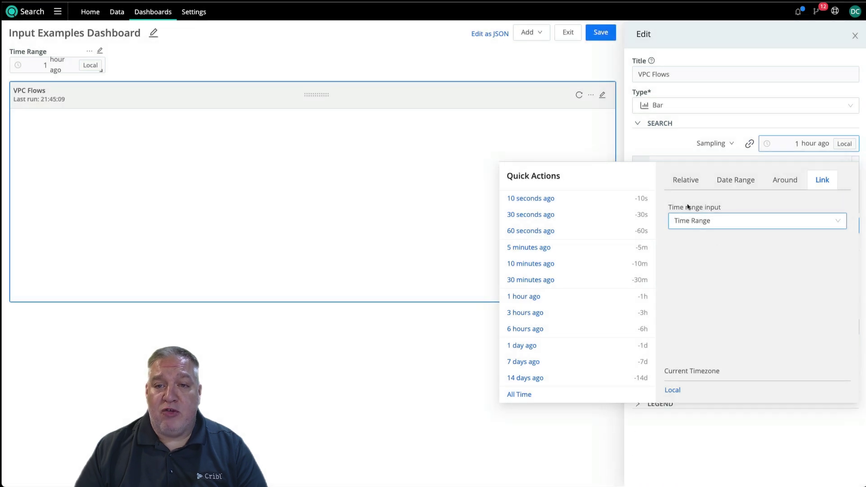
left_click(620, 134)
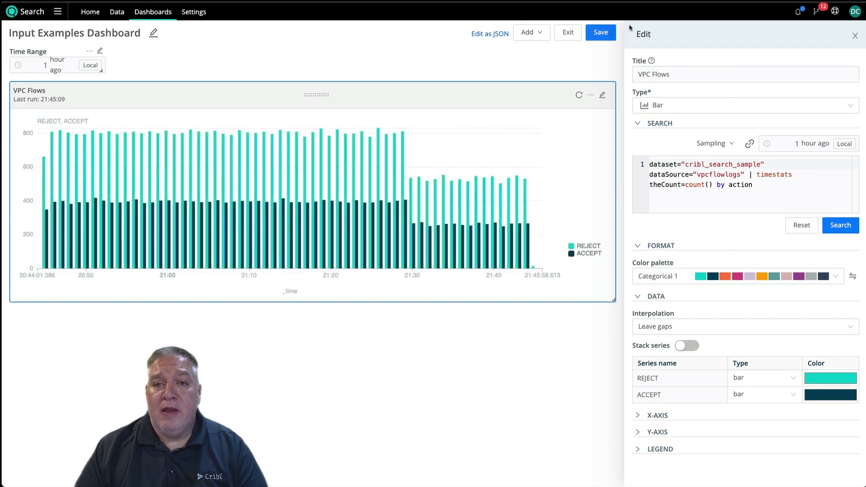
left_click(567, 33)
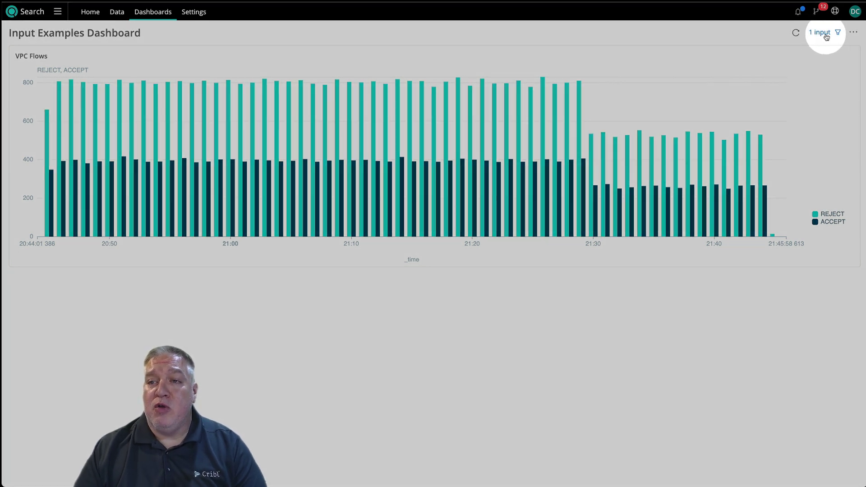
- Show the dashboard's hidden input and set Time Range to 3 hours ago
left_click(834, 35)
left_click(836, 36)
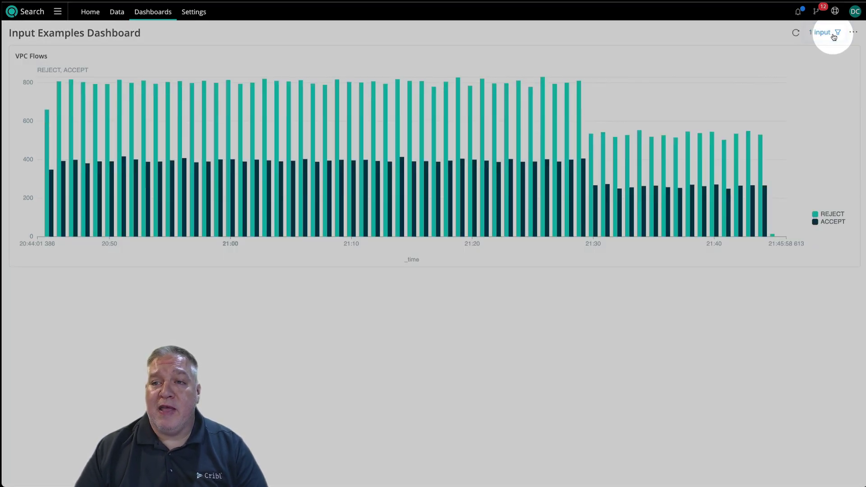
left_click(837, 36)
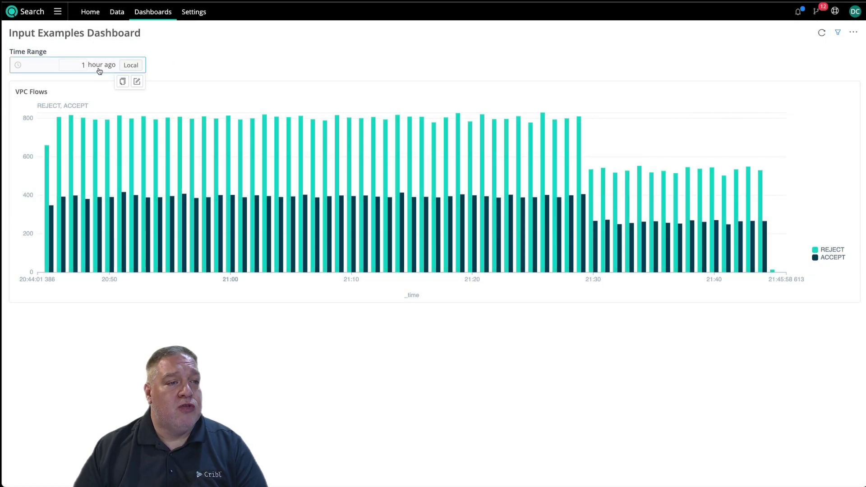
left_click(100, 69)
left_click(46, 235)
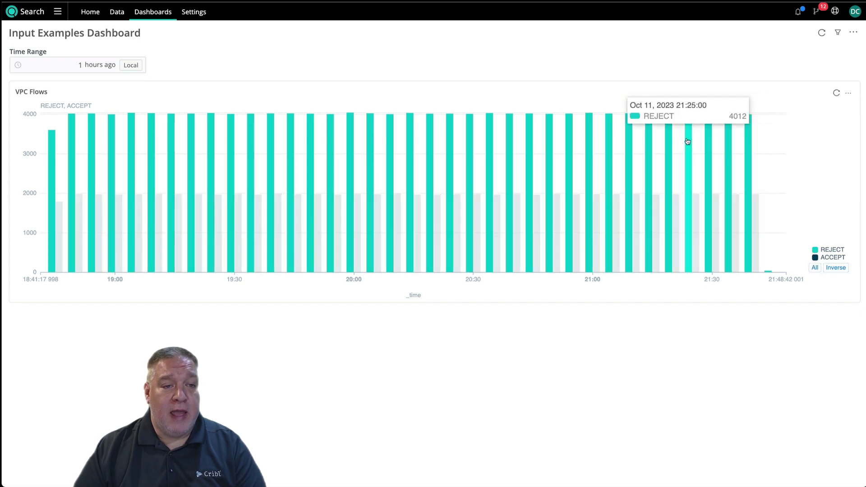
mouse_move(665, 141)
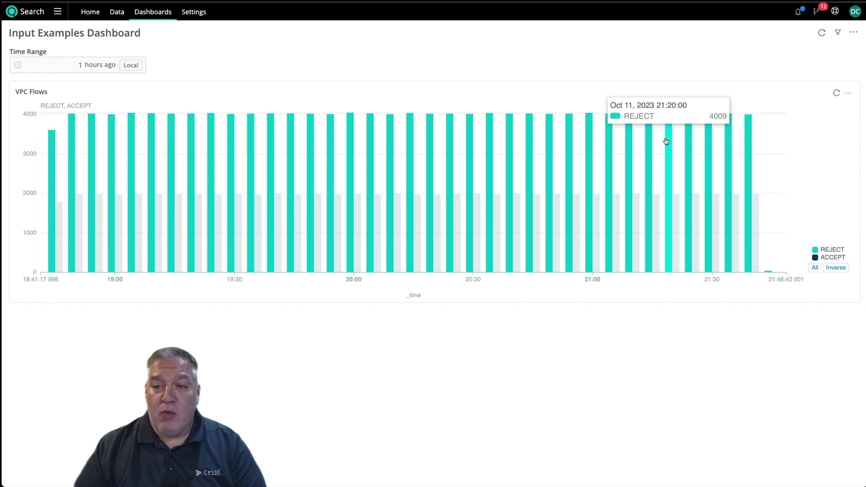
mouse_move(707, 131)
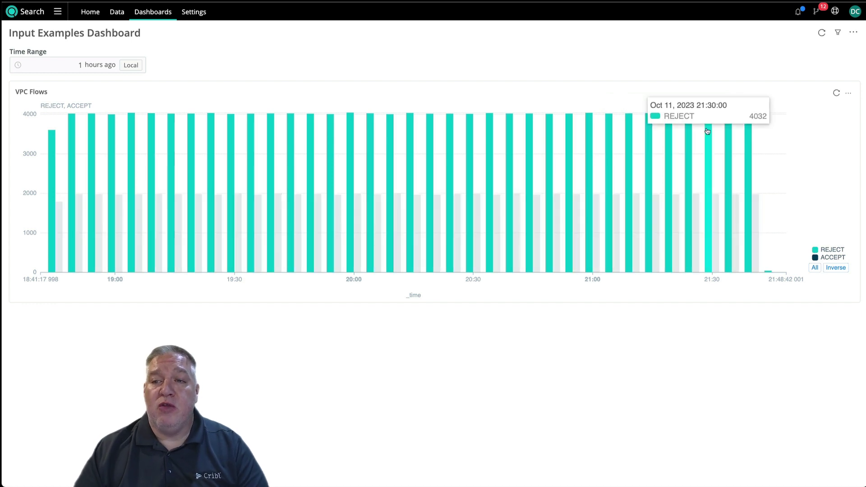
- Edit the dashboard and add an input titled "Minimum Threshold" with the input ID Min_Threshold
left_click(850, 35)
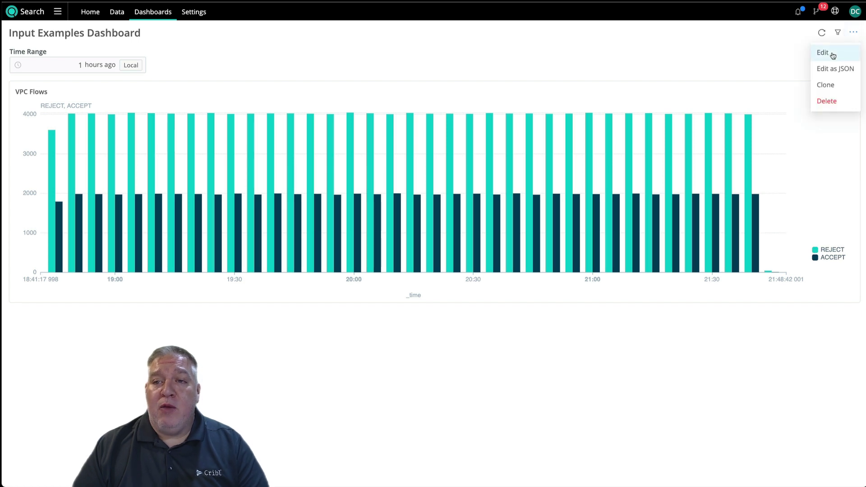
left_click(830, 54)
left_click(784, 35)
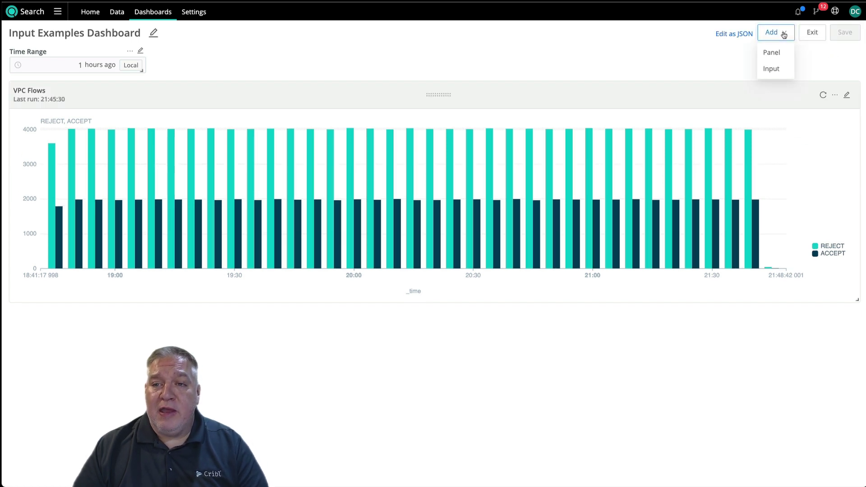
left_click(780, 70)
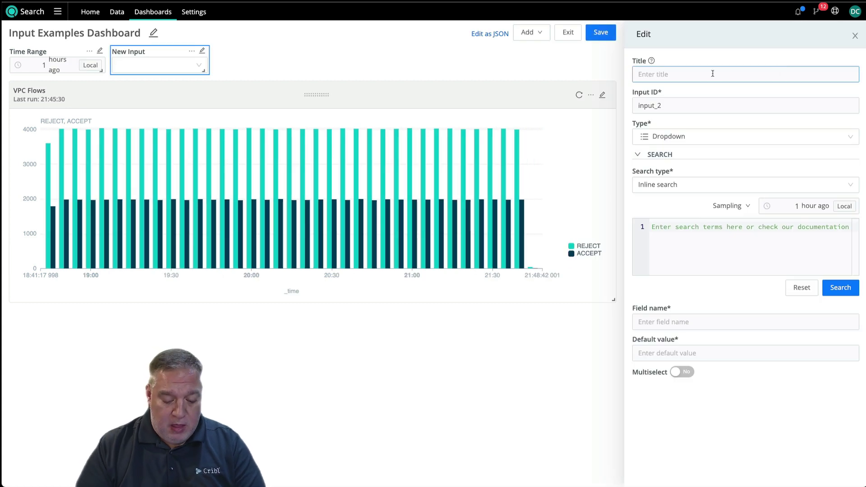
type("Mi")
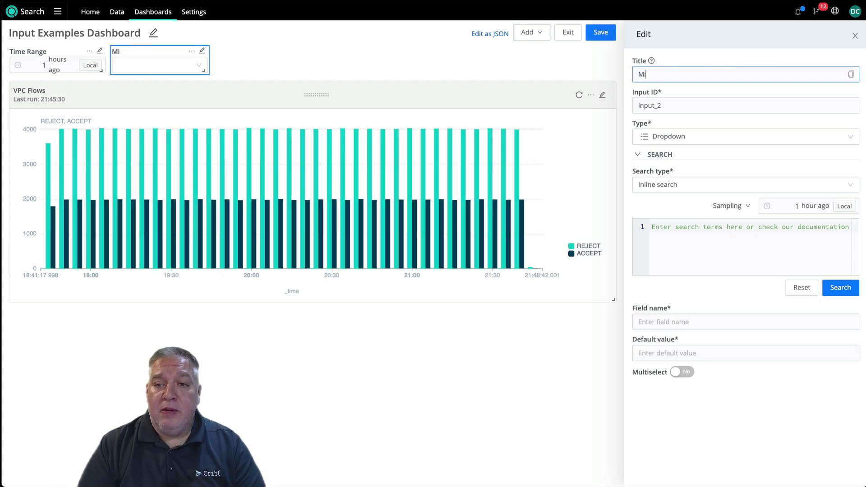
type("nimum Threshold")
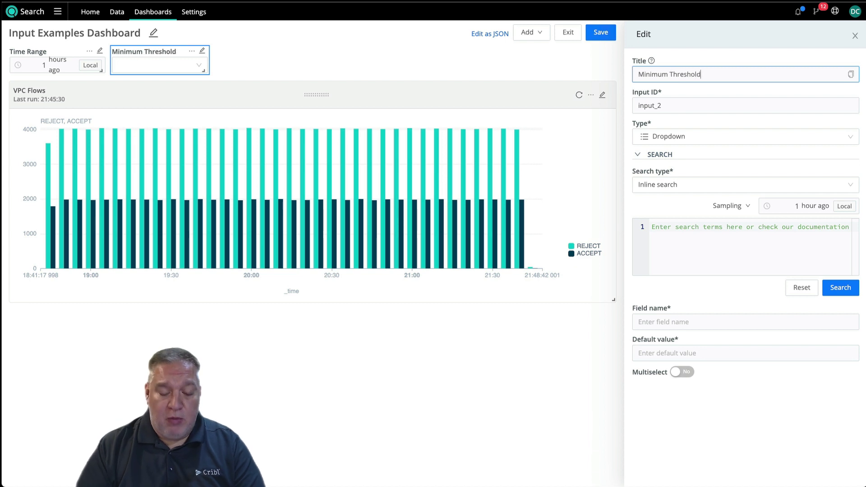
key("Tab")
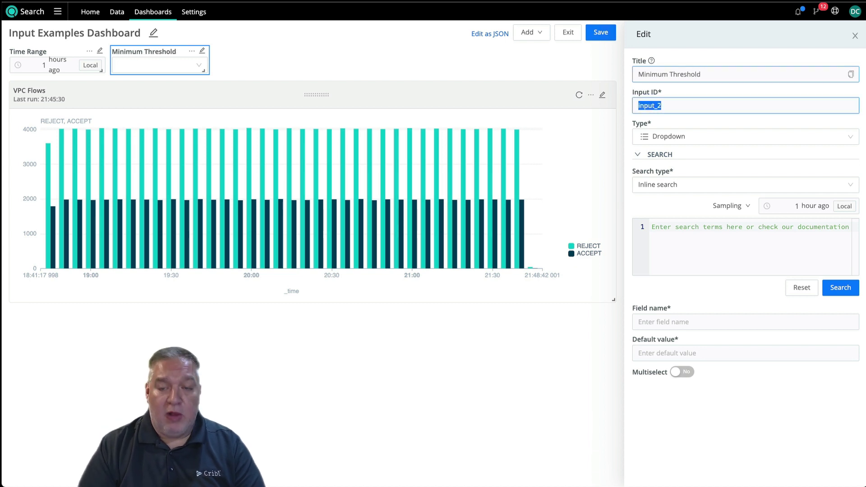
type("Min_Threshold")
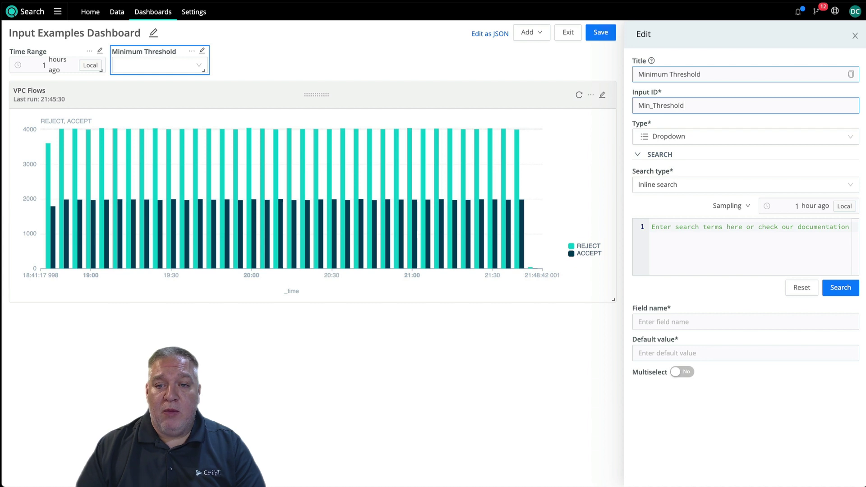
- Make the Minimum Threshold input a Number with default value 0 and minimum value 0, then save the dashboard and exit editing
left_click(674, 137)
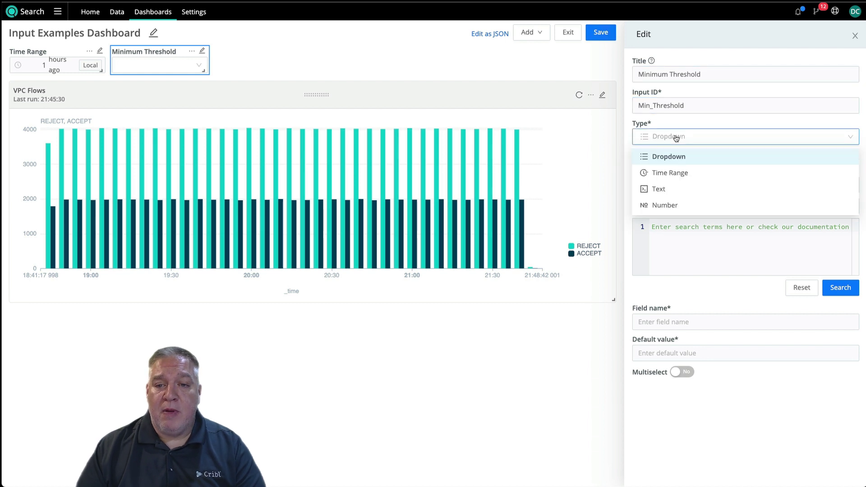
left_click(668, 206)
left_click(669, 168)
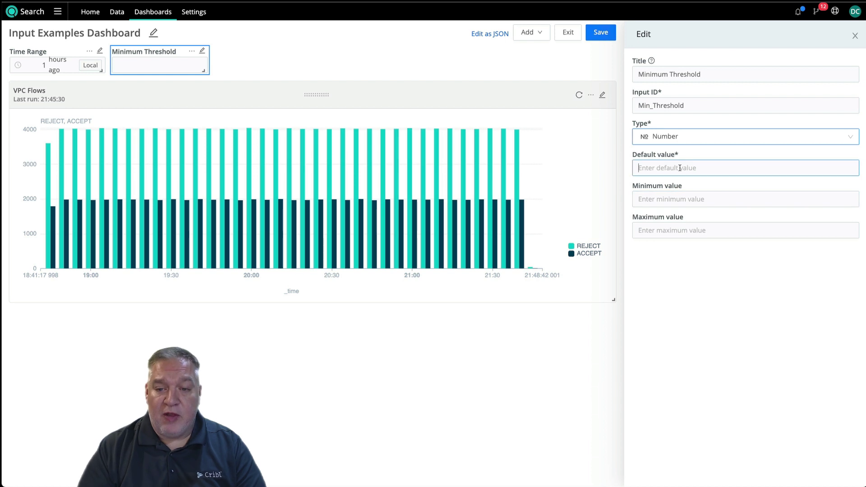
type("0")
left_click(669, 199)
type("0")
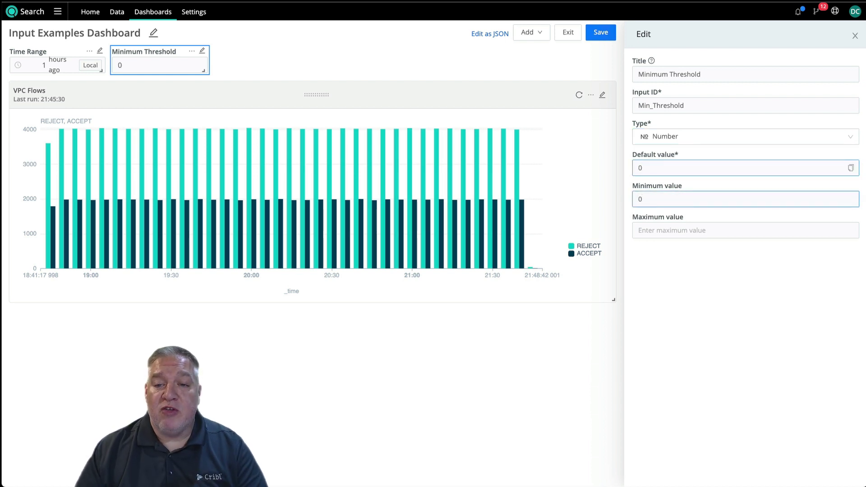
left_click(678, 231)
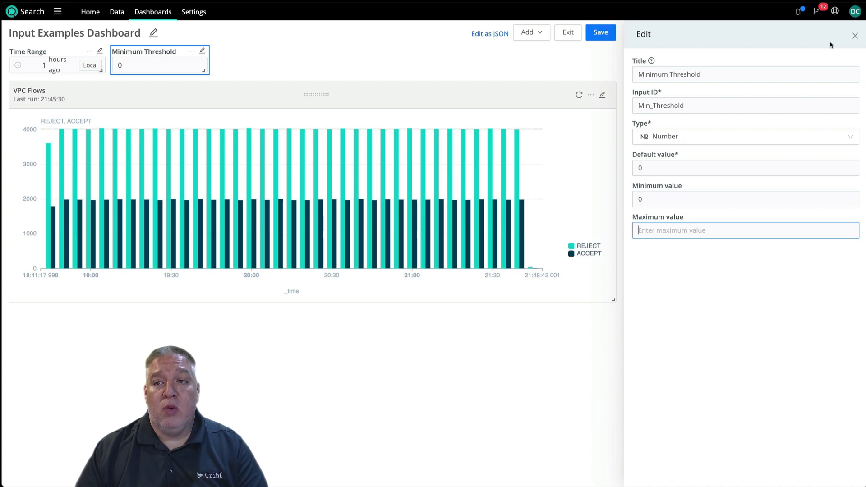
left_click(855, 37)
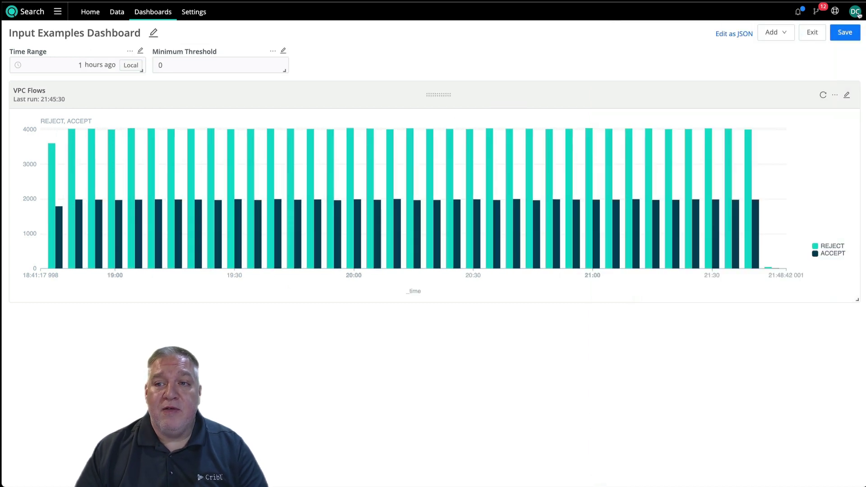
left_click(844, 34)
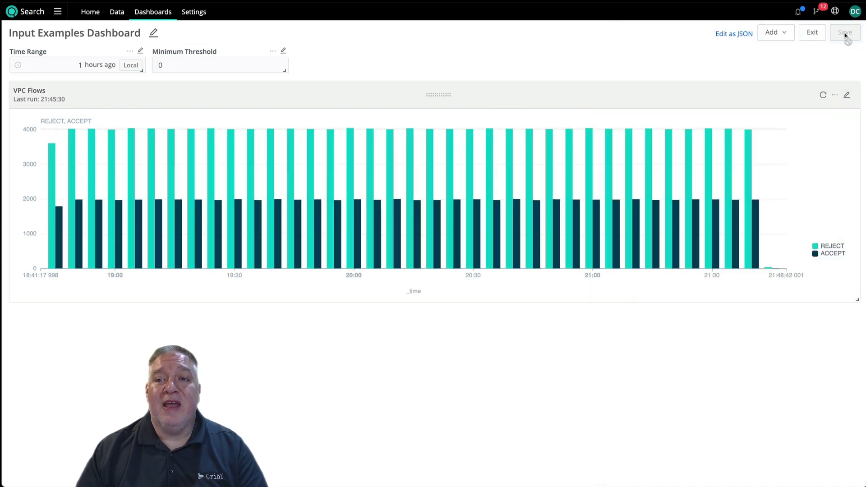
left_click(812, 34)
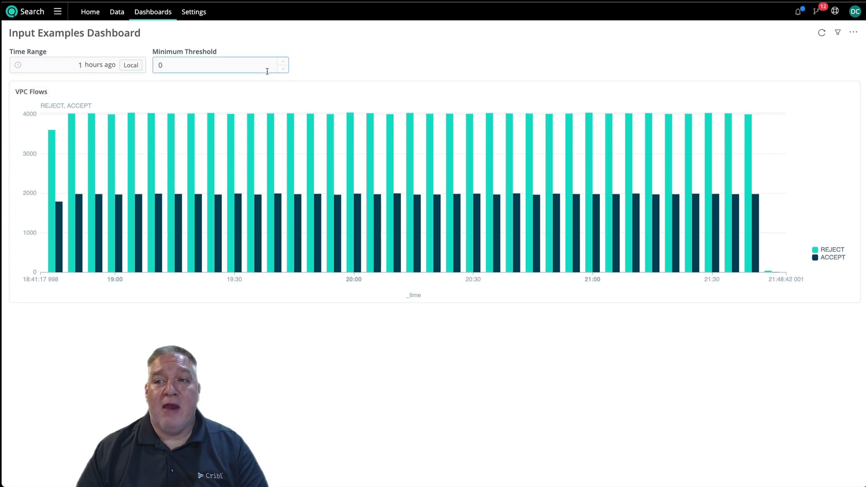
- Set the dashboard's Minimum Threshold input to 4
left_click(852, 33)
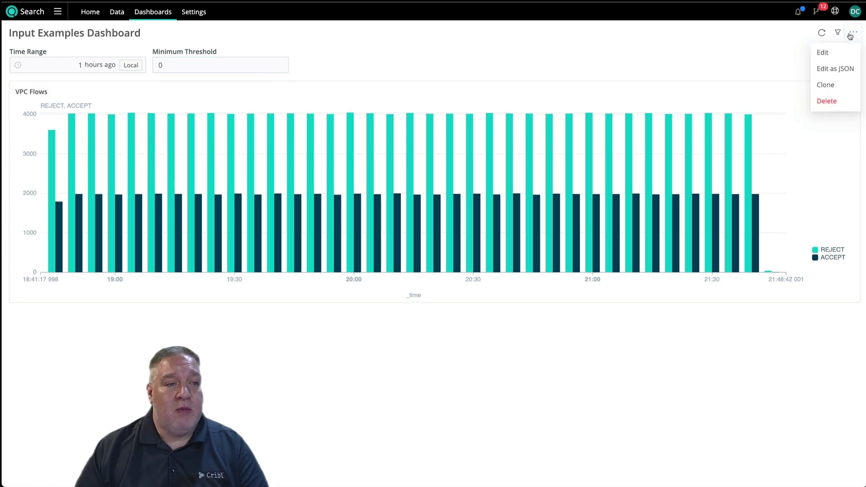
left_click(253, 69)
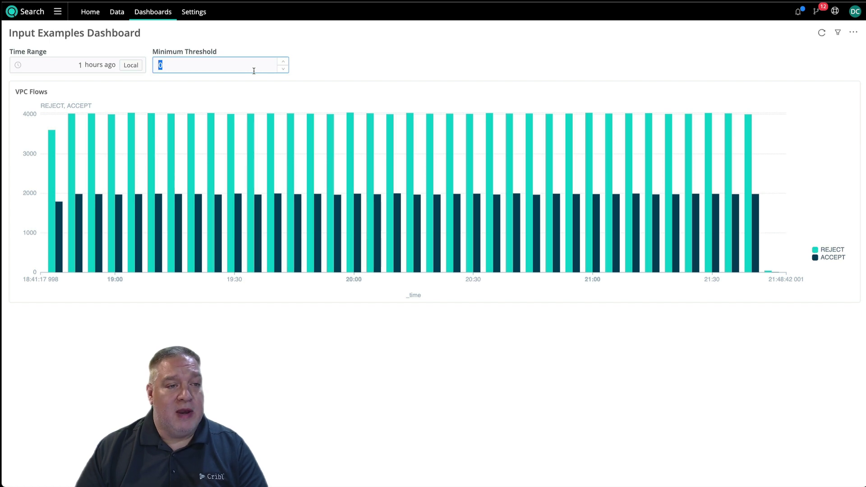
type("4")
left_click(341, 67)
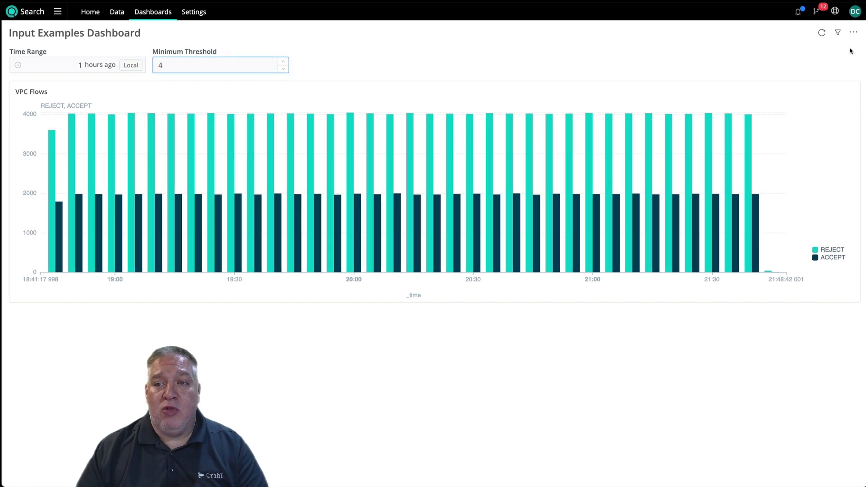
- Edit the VPC Flows panel and append "| where theCount > $Min_Threshold" to its search query
left_click(852, 32)
left_click(839, 52)
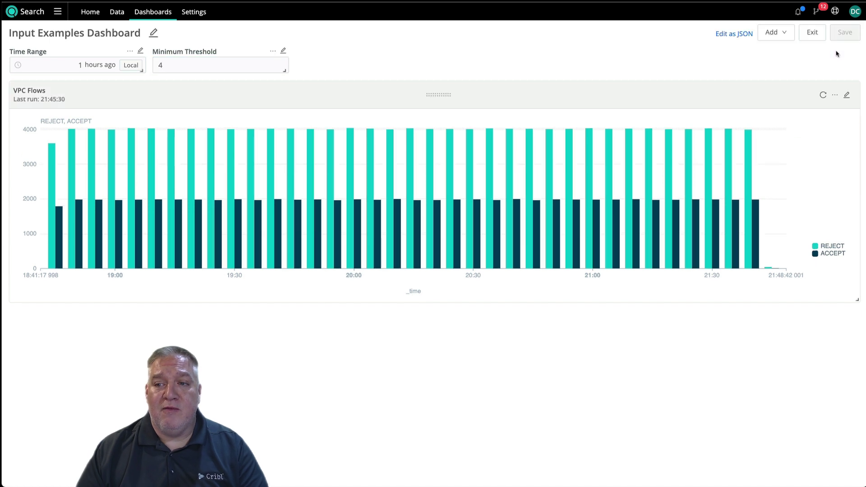
left_click(846, 96)
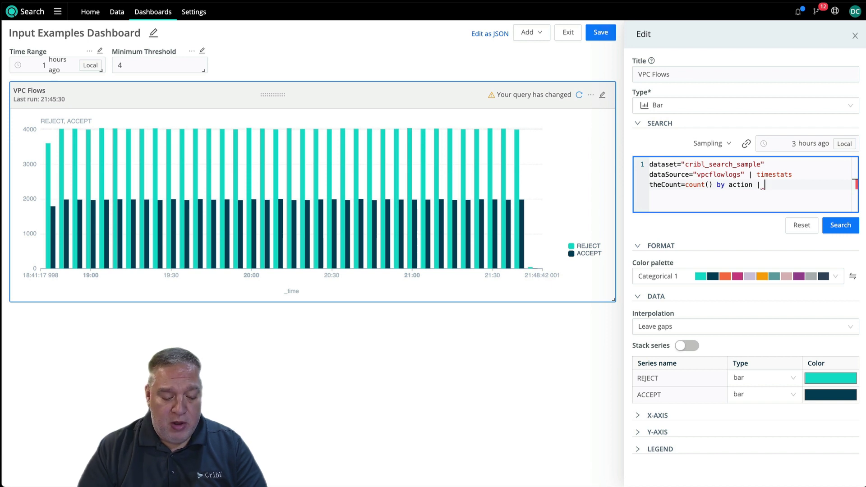
type("| where ")
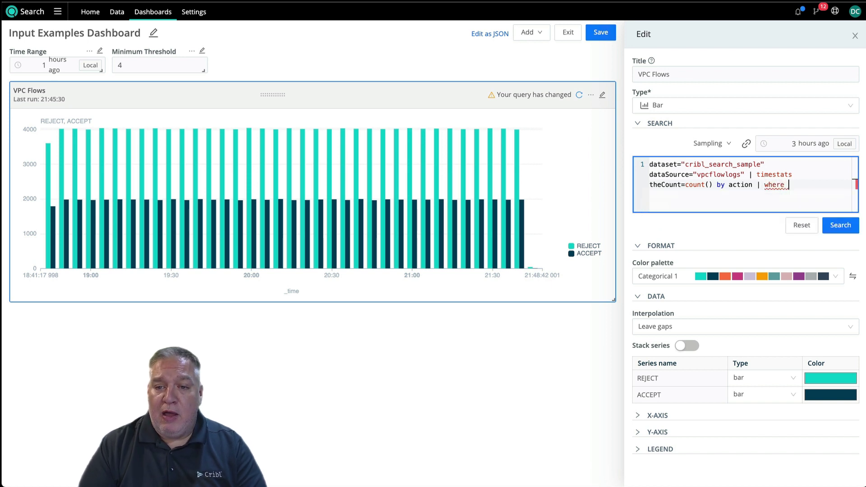
type("theCount > ")
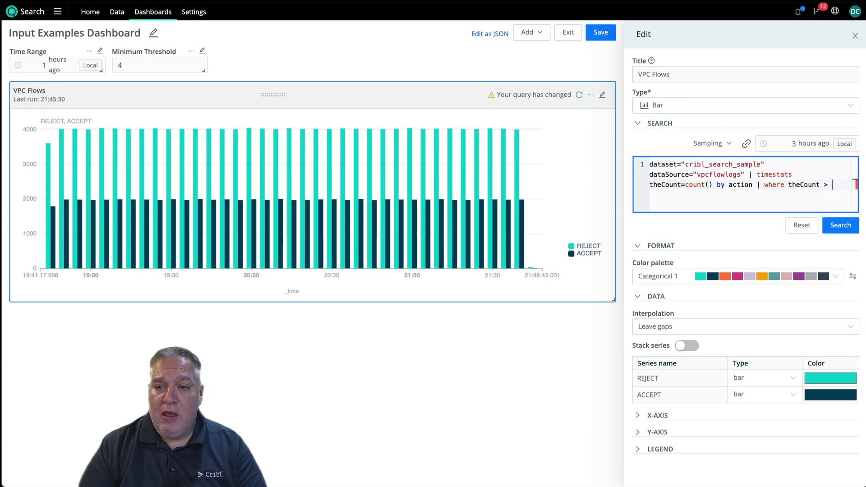
type("$")
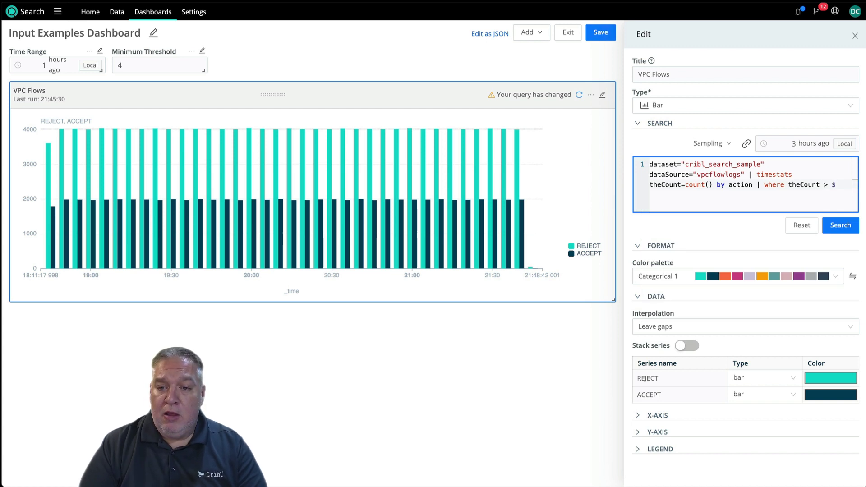
type("Min_")
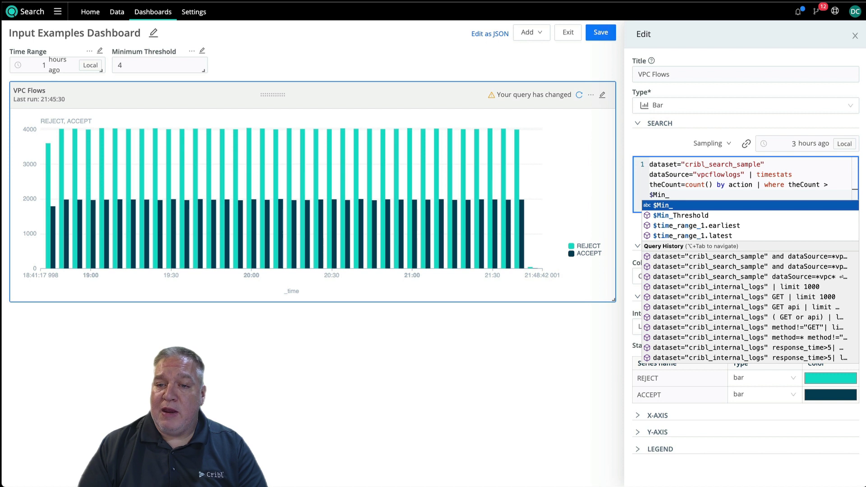
key("Down")
key("Return")
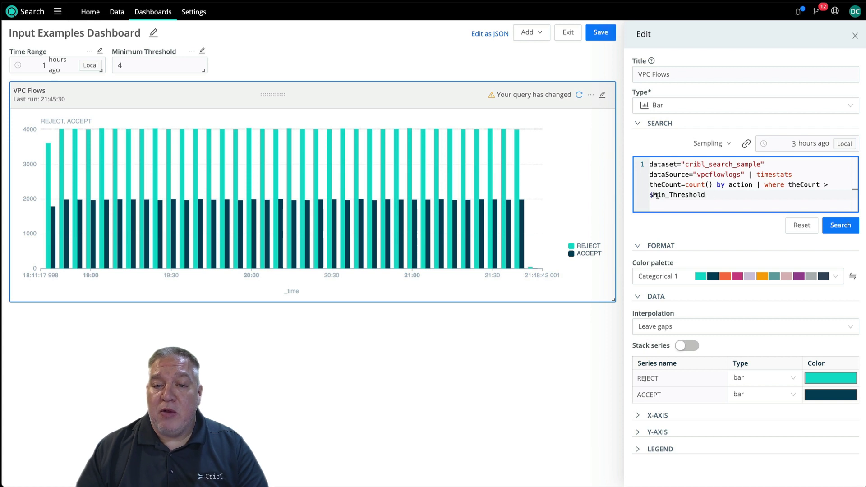
- Remove "by action" from the VPC Flows query, rerun the search, then save the dashboard and exit editing
left_click_drag(649, 195, 706, 195)
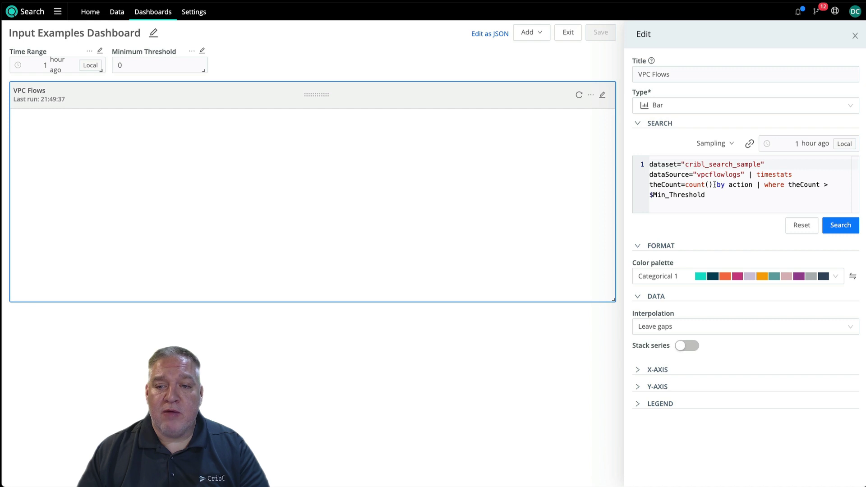
left_click_drag(713, 185, 753, 183)
key("BackSpace")
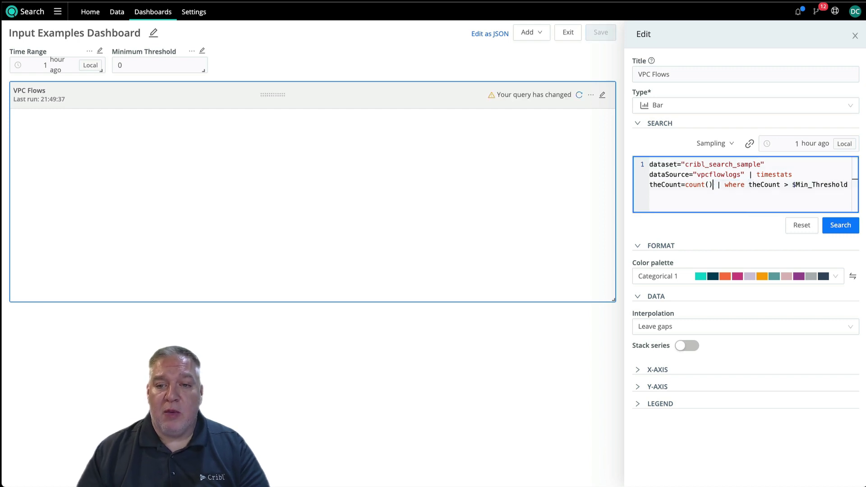
left_click(844, 229)
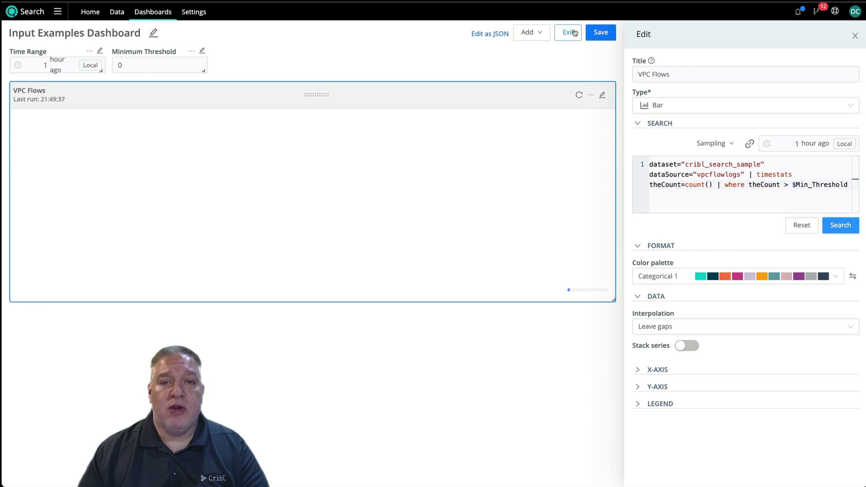
left_click(595, 32)
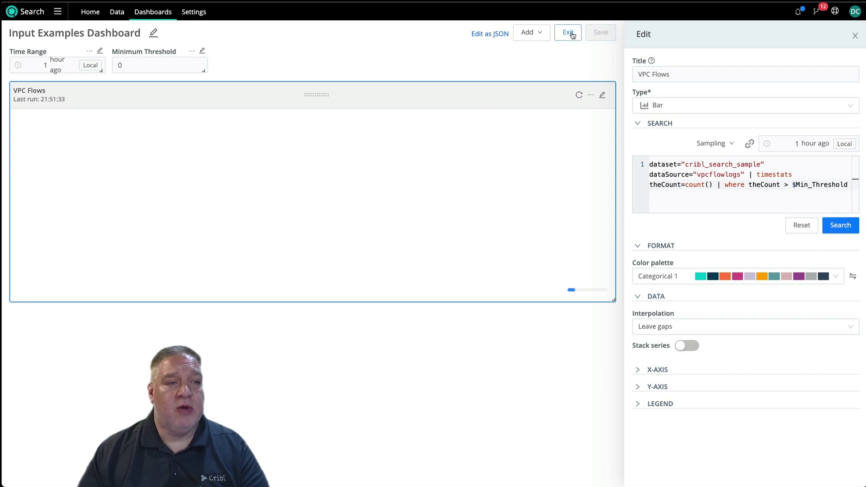
left_click(568, 32)
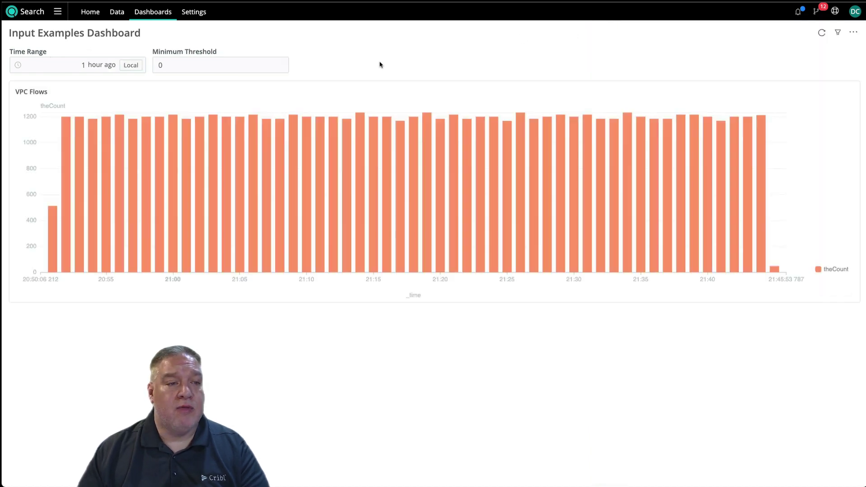
- Set the dashboard's Minimum Threshold input to 1200
mouse_move(91, 129)
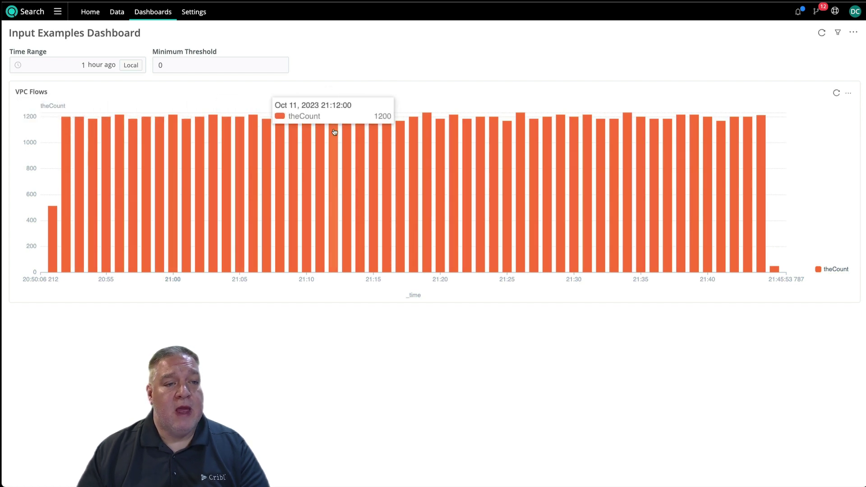
left_click(193, 67)
double_click(193, 67)
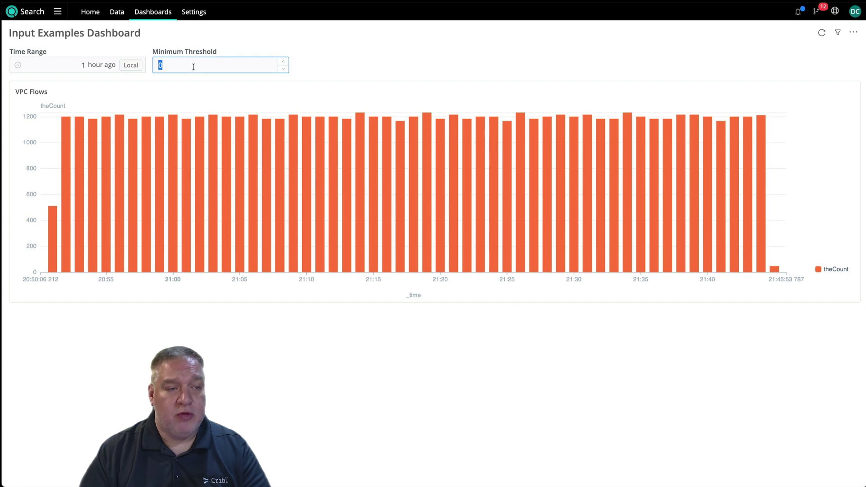
type("1200")
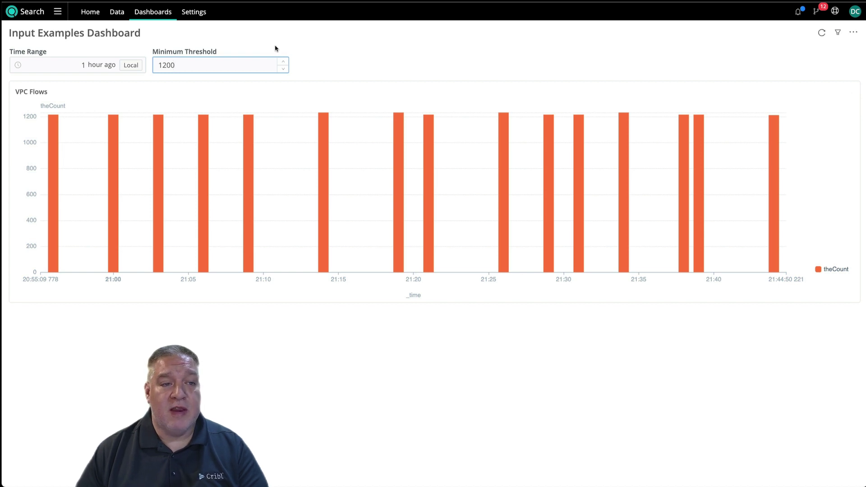
- Edit the dashboard and add an input titled "Destination Address Filter" with the input ID dstaddr_filter
left_click(850, 33)
left_click(826, 52)
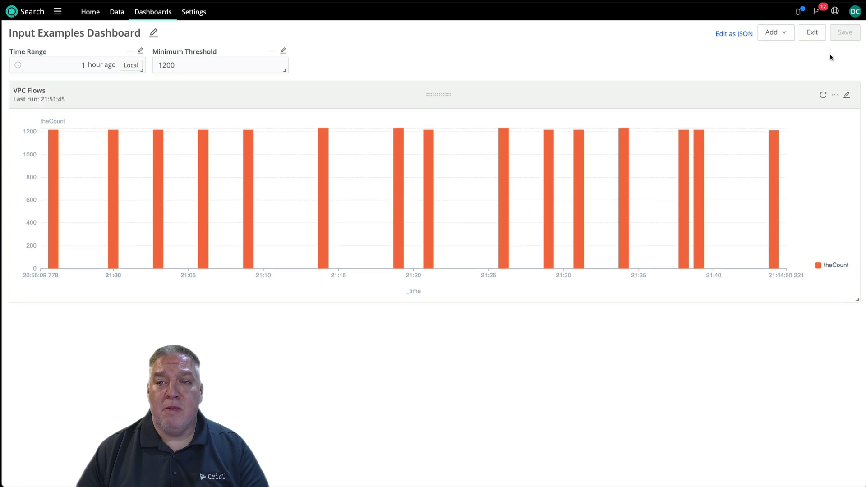
left_click(778, 37)
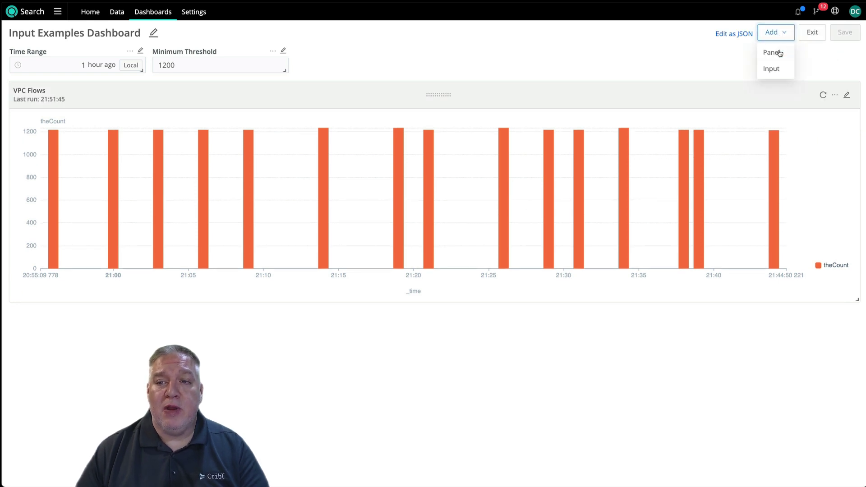
left_click(778, 70)
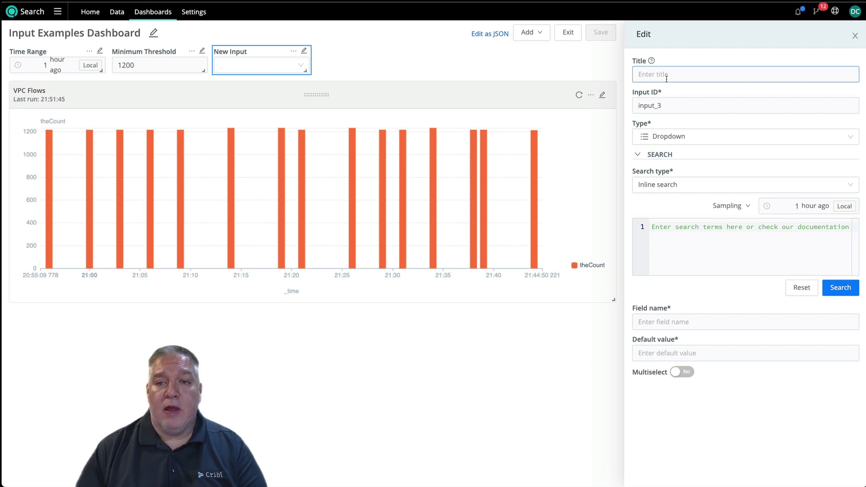
type("De")
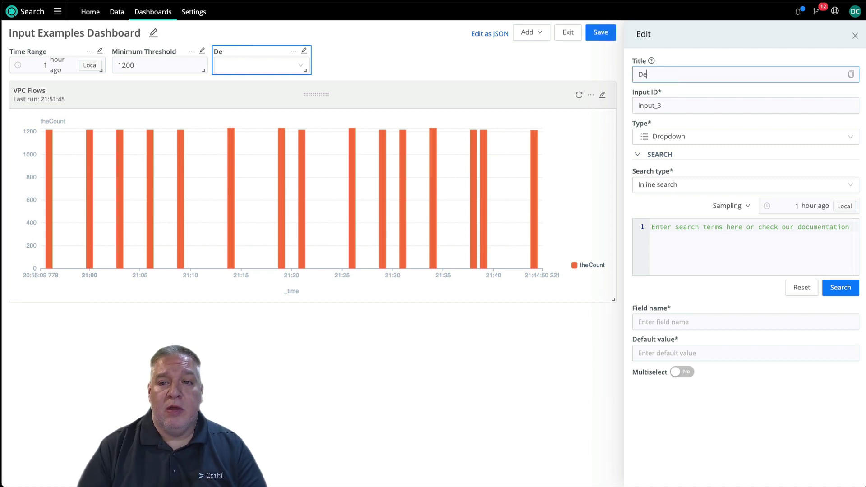
type("stination Add")
key("BackSpace")
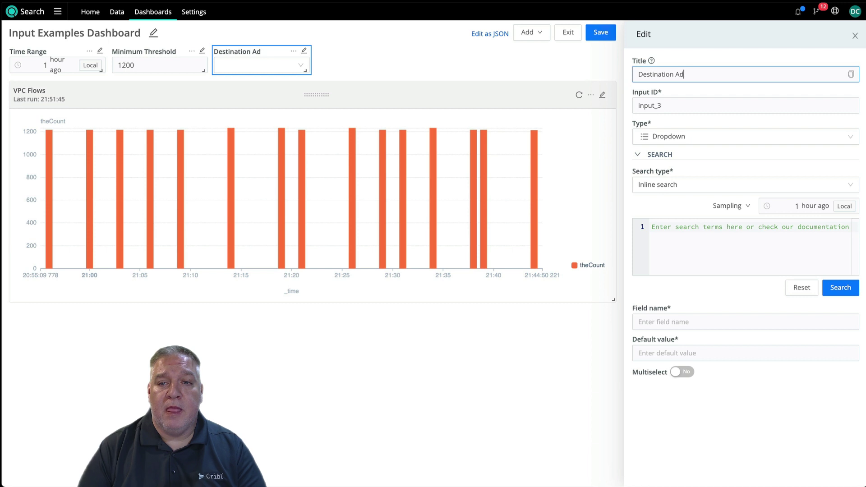
type("dress Filter")
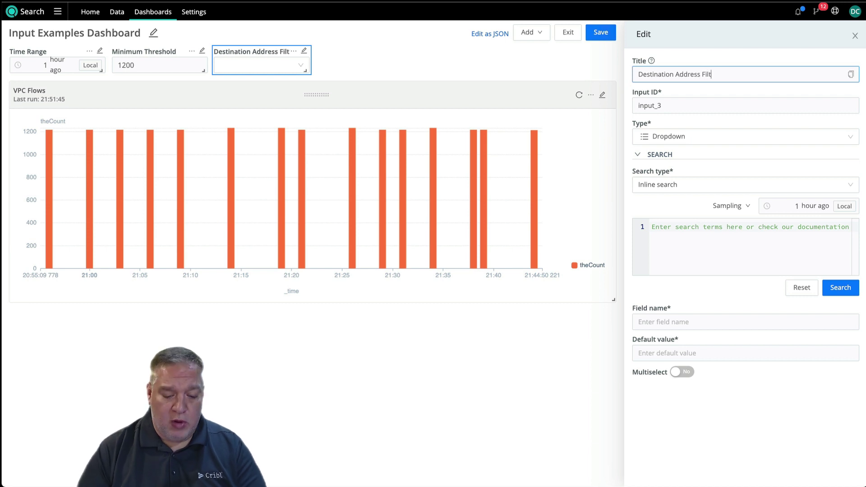
key("Tab")
type("d")
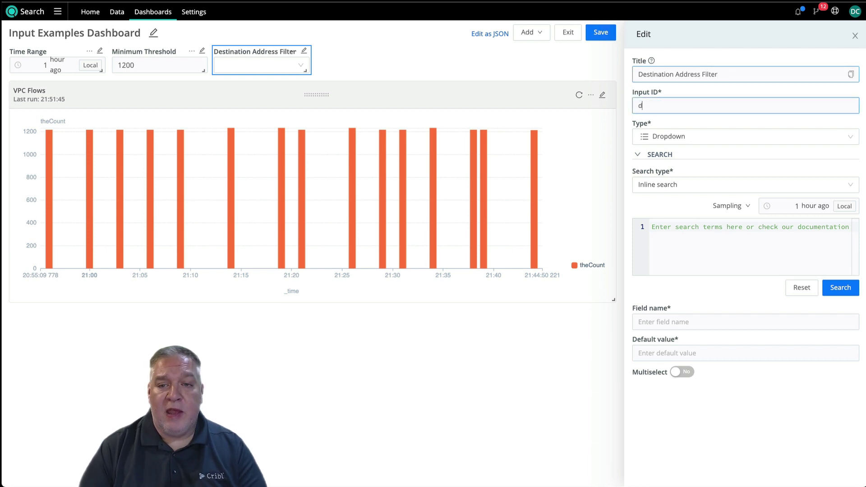
type("staddr_filter")
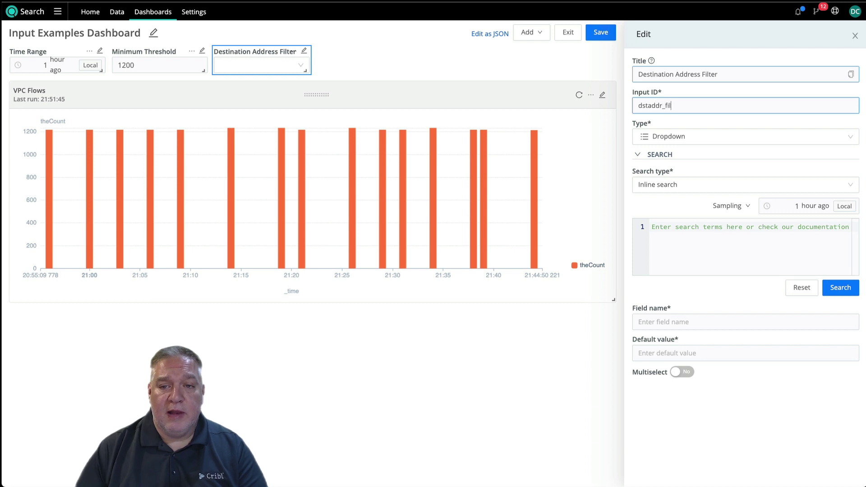
- Make the Destination Address Filter a Text input with default value 0.0.0.0/0, save the dashboard and close the input's settings
left_click(666, 139)
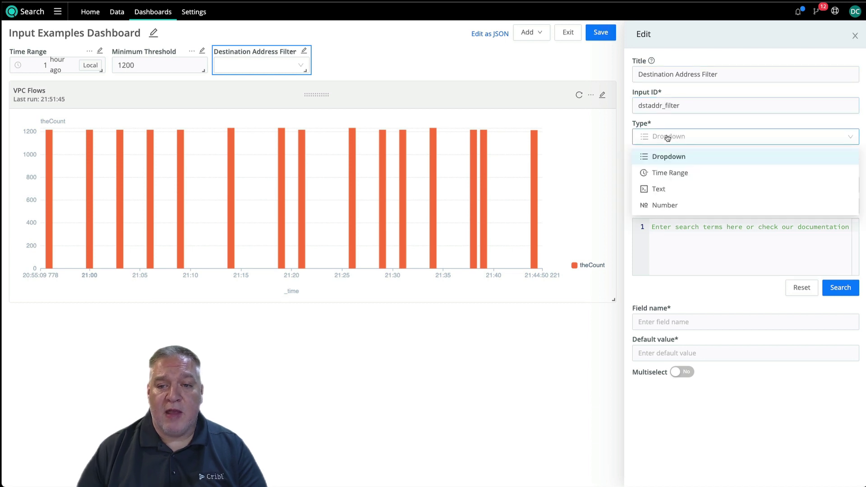
left_click(667, 189)
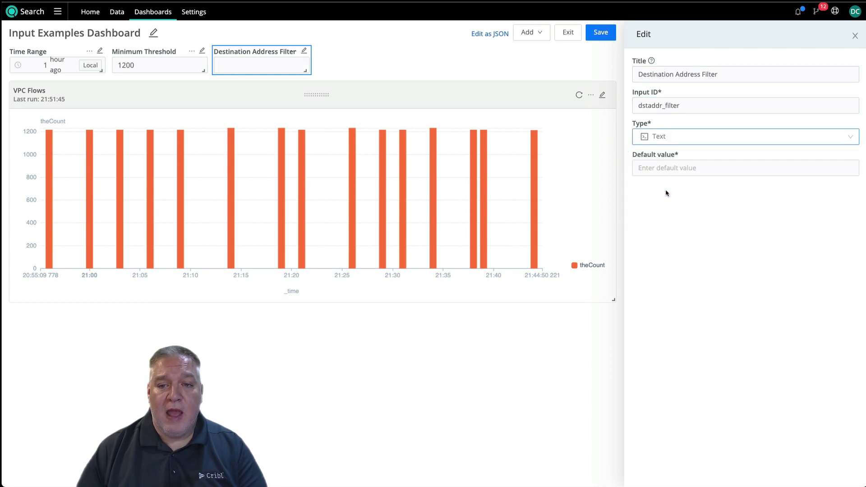
left_click(665, 167)
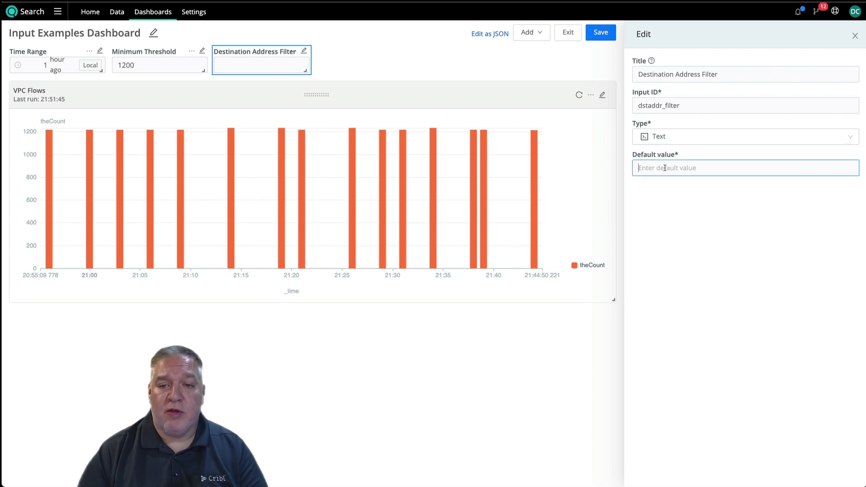
type("0.0.0.")
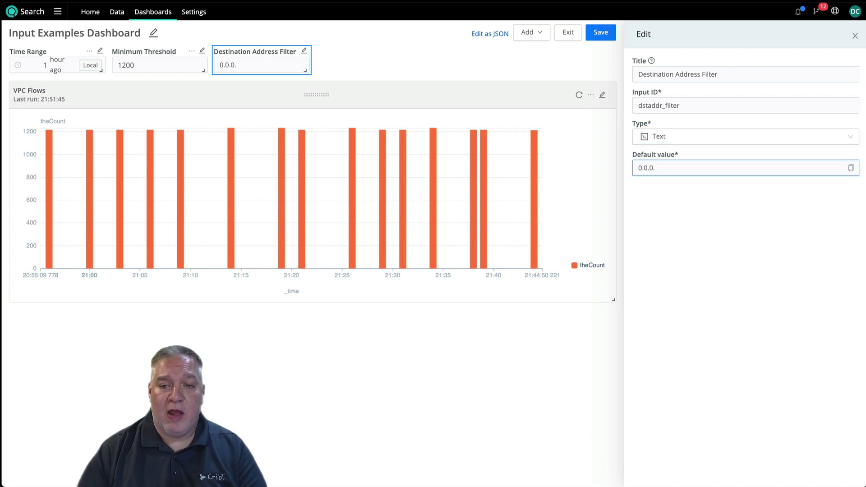
type("0/")
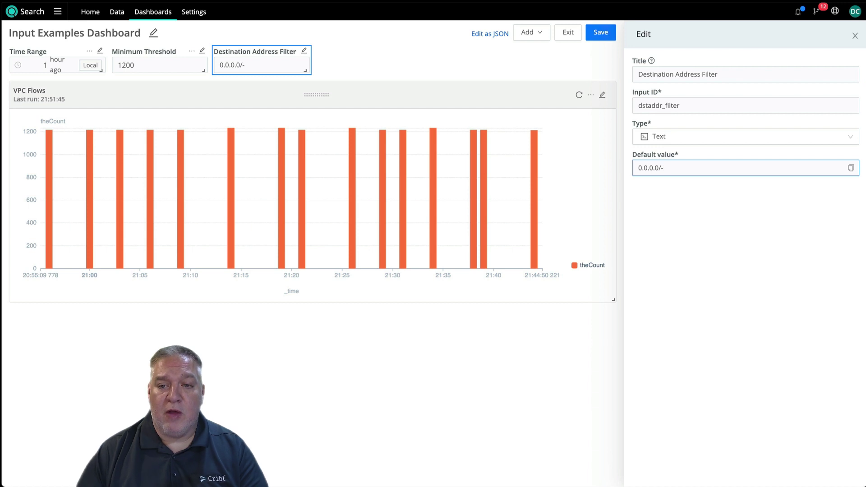
type("0")
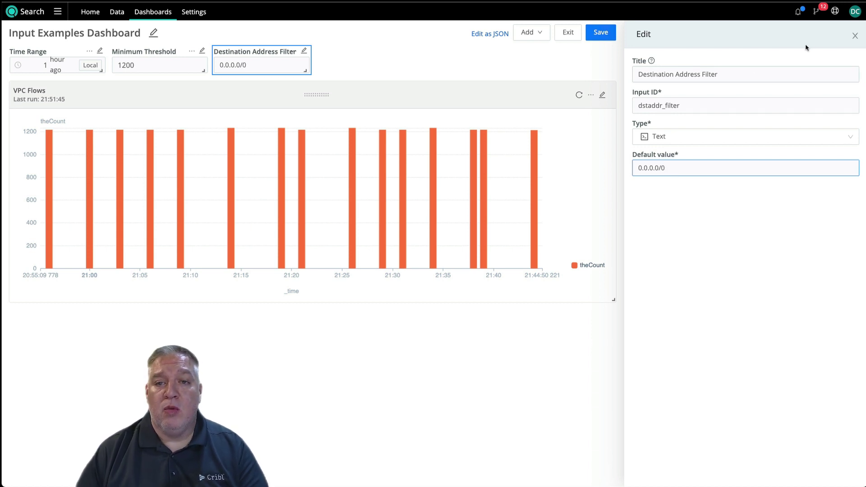
left_click(604, 36)
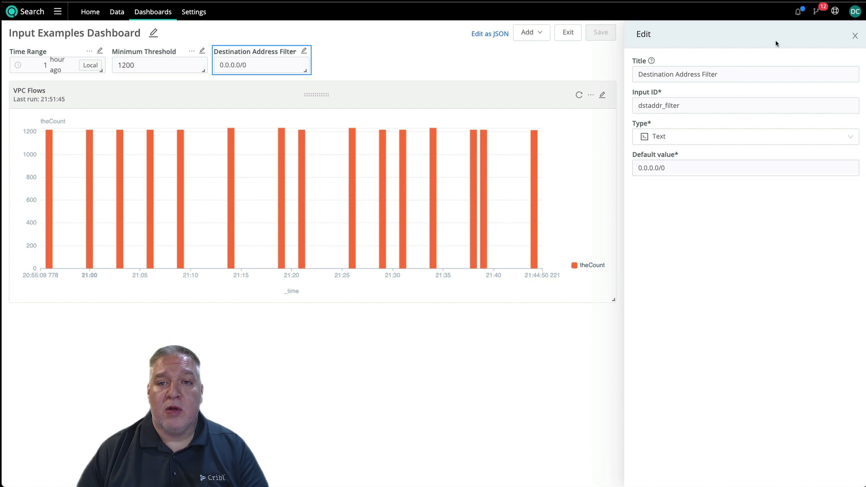
left_click(853, 36)
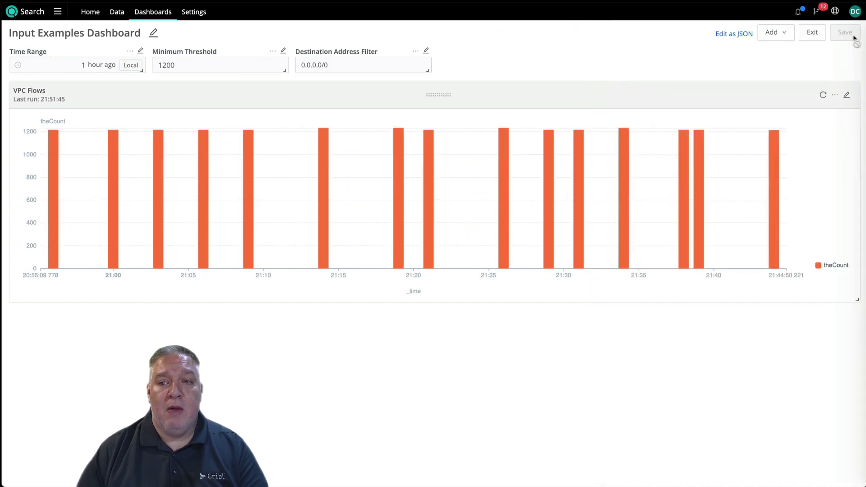
- Edit the VPC Flows panel and insert a where clause with the ipv4_is_in_range function before timestats in its query
left_click(847, 97)
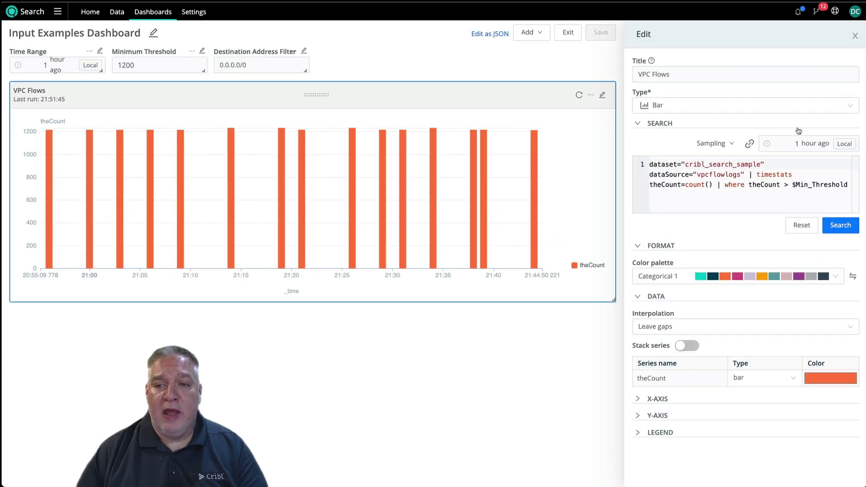
left_click(754, 174)
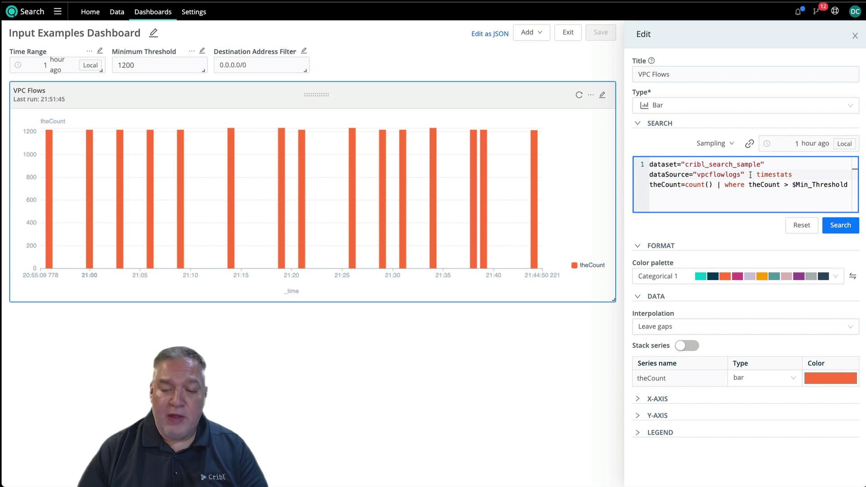
type("where | ")
type("ipv")
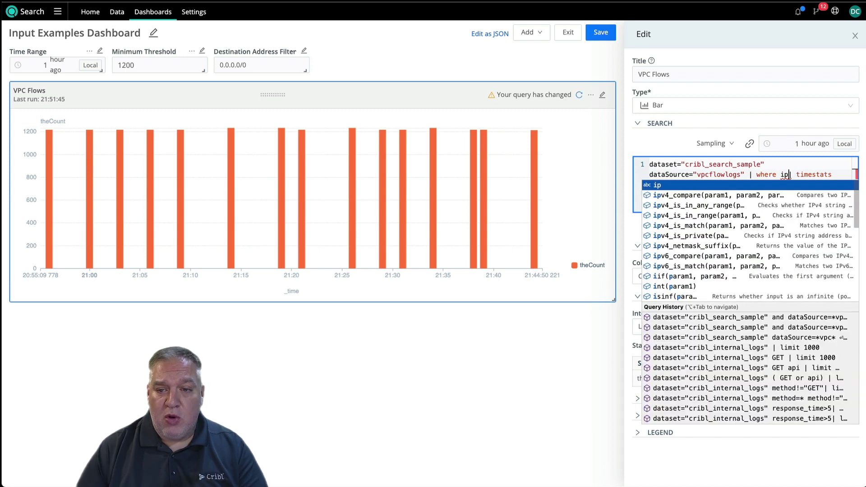
key("Down")
key("Down")
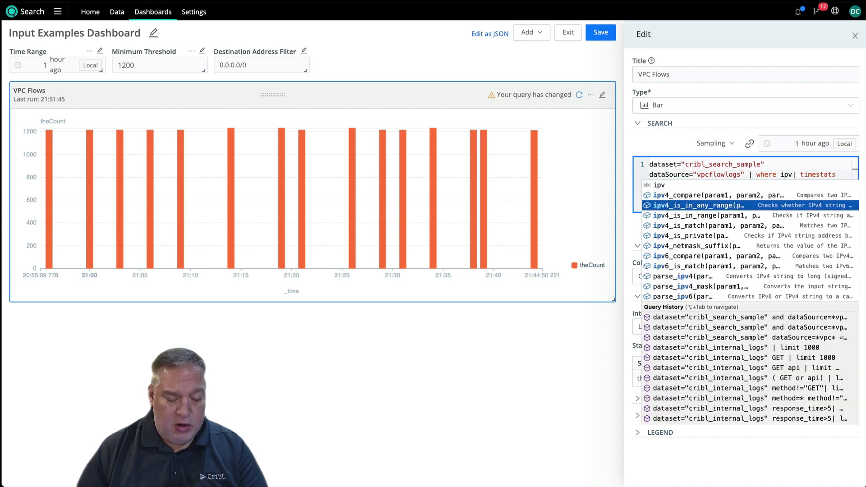
key("Down")
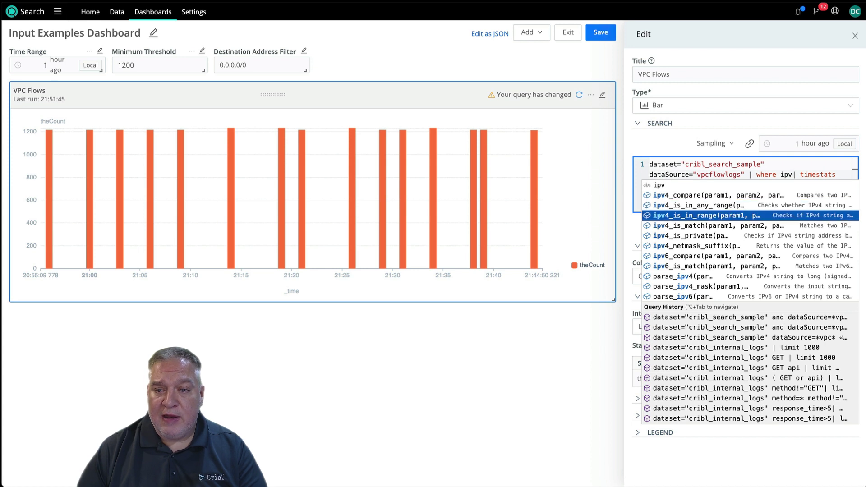
key("Return")
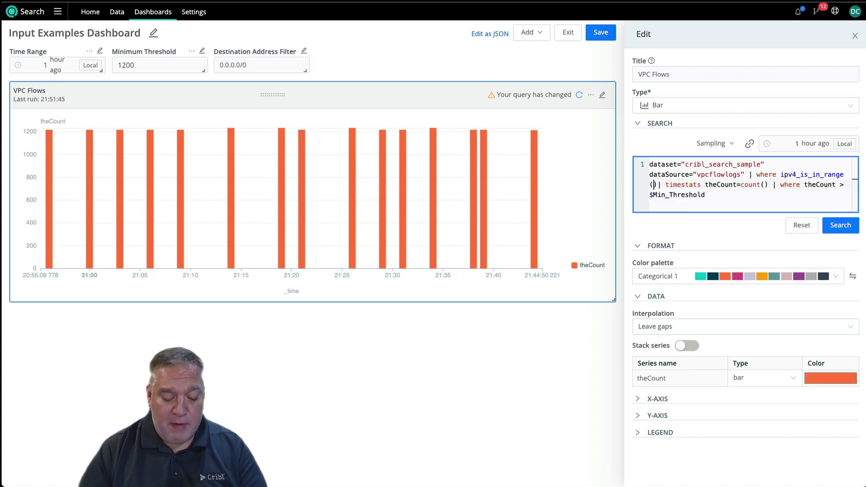
- Give ipv4_is_in_range the arguments dstaddr and $dstaddr_filter, and save the dashboard
type("dstaddr")
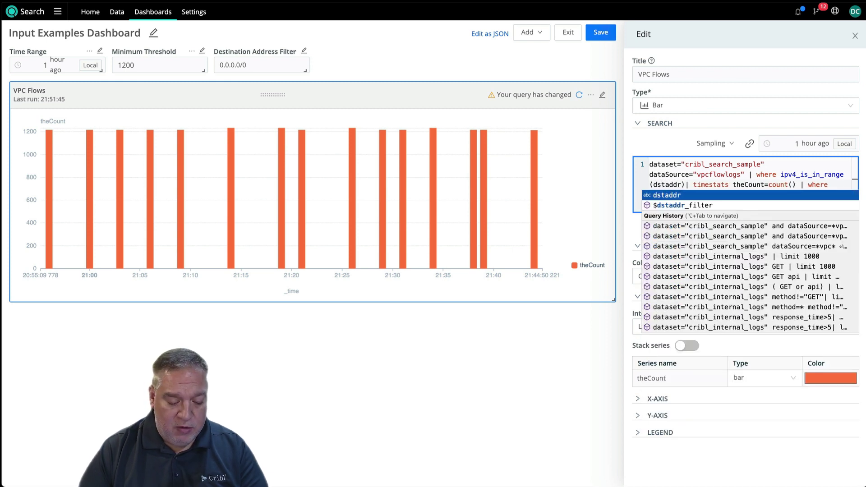
type(",")
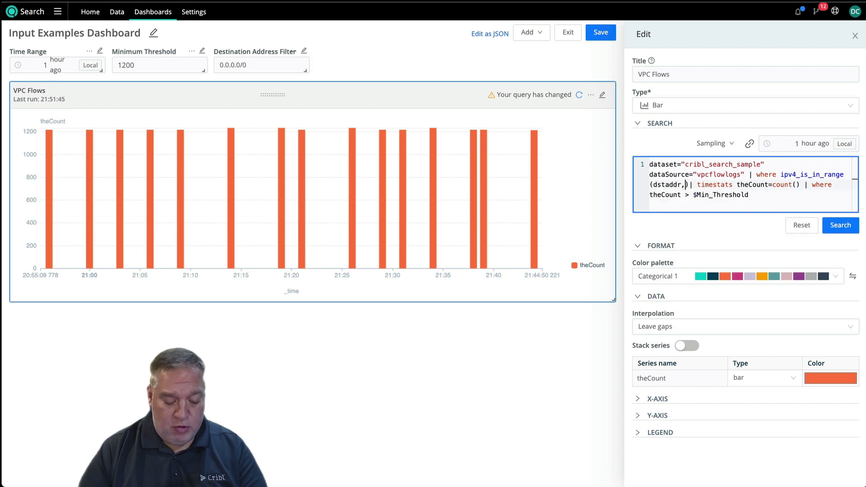
type("$d")
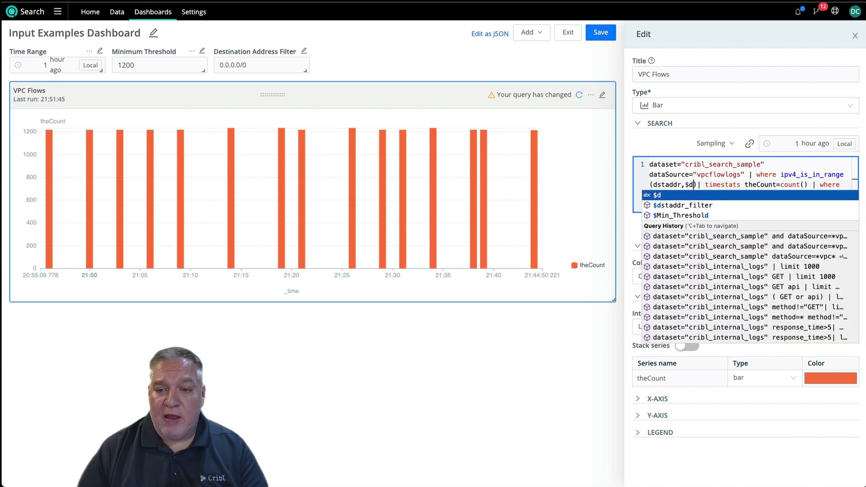
key("Down")
key("Return")
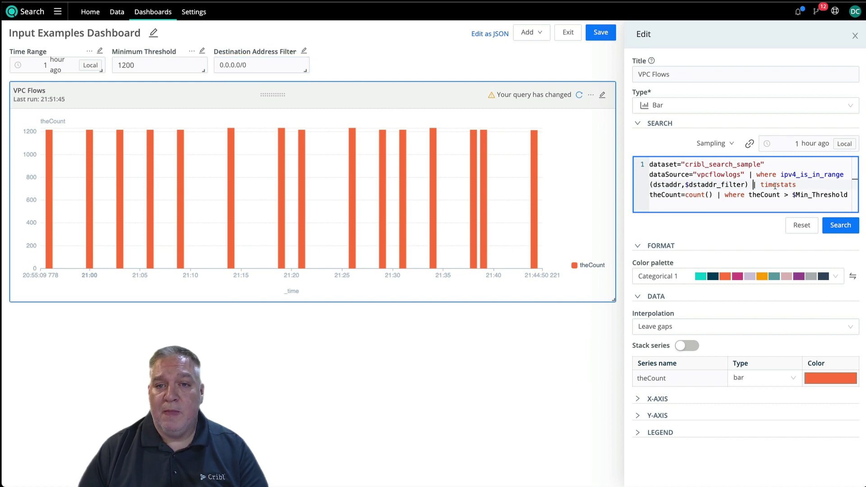
left_click(607, 33)
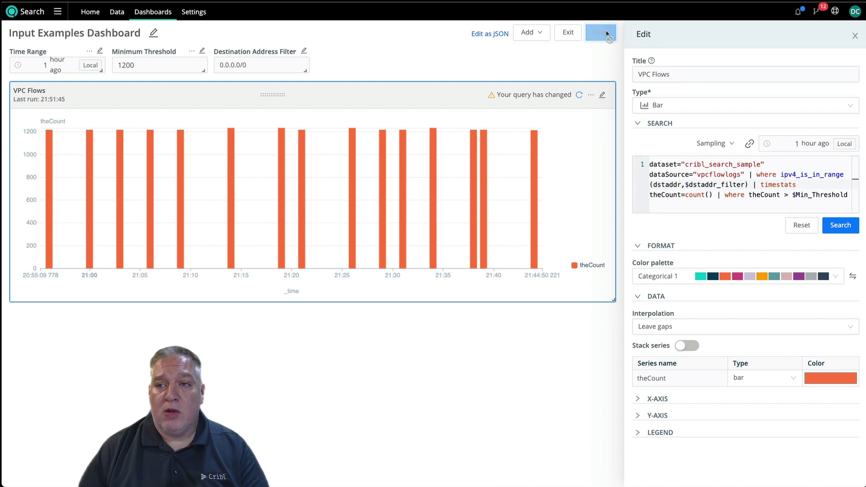
- Close the panel settings, exit dashboard editing and set the Minimum Threshold input to 0
left_click(855, 35)
left_click(813, 35)
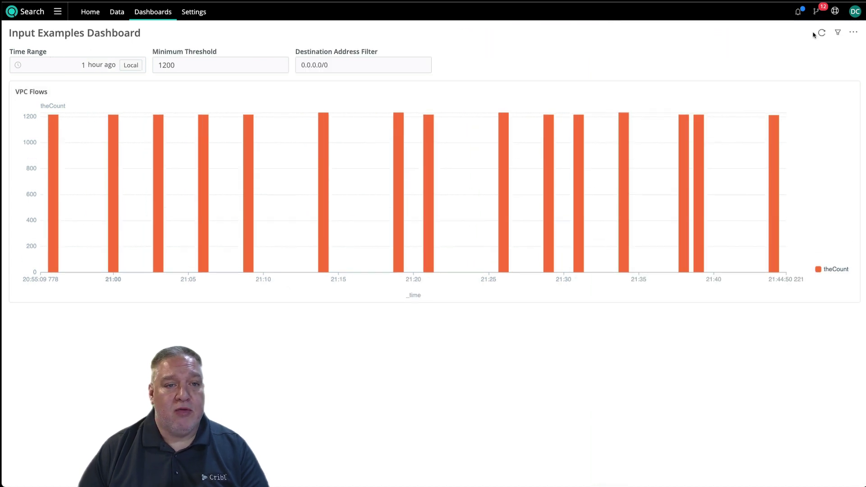
left_click(328, 66)
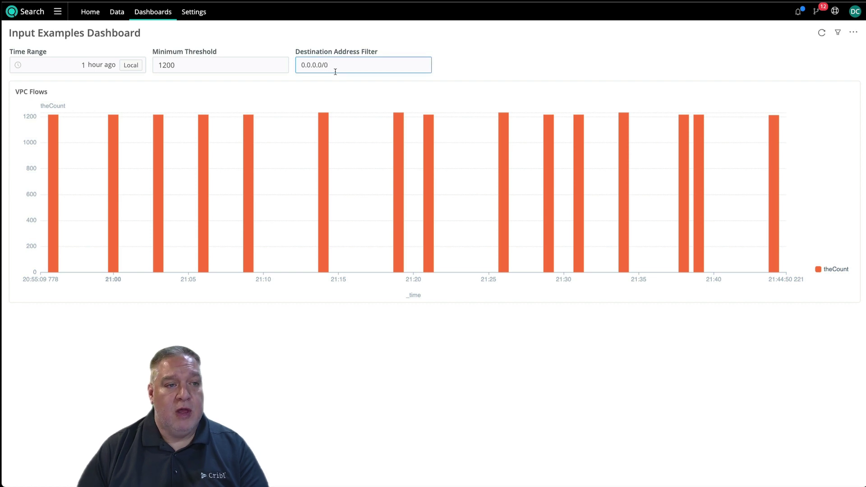
double_click(240, 62)
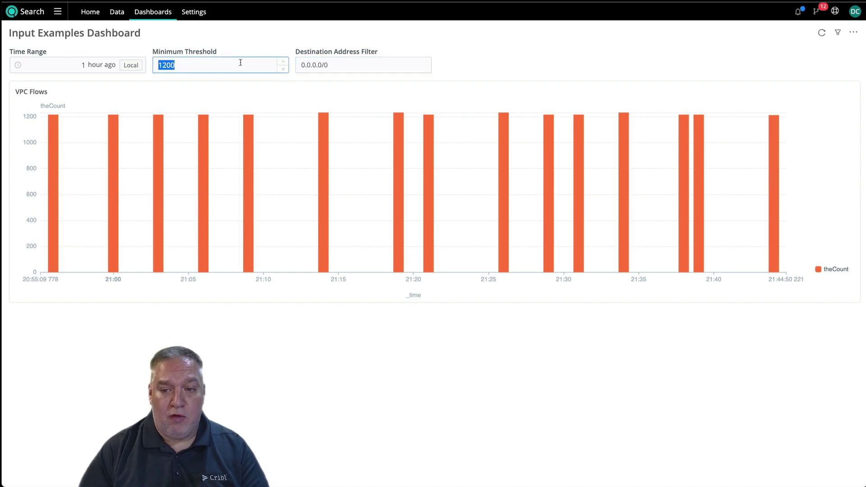
type("0")
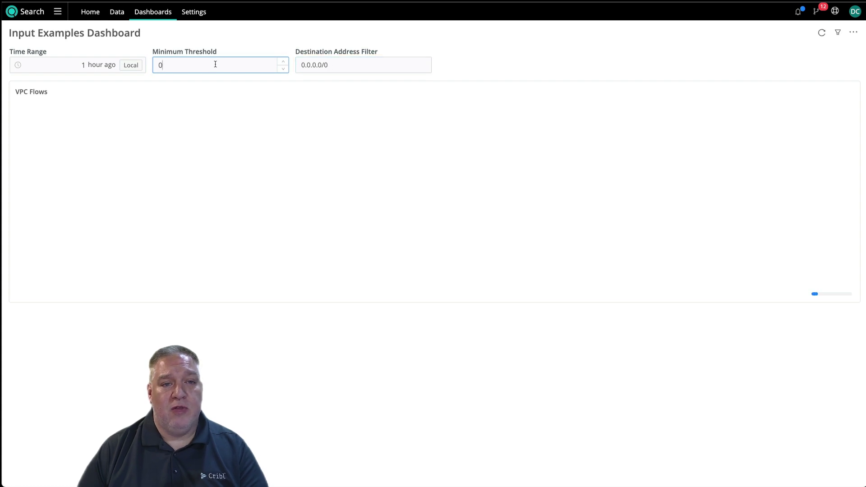
key("Tab")
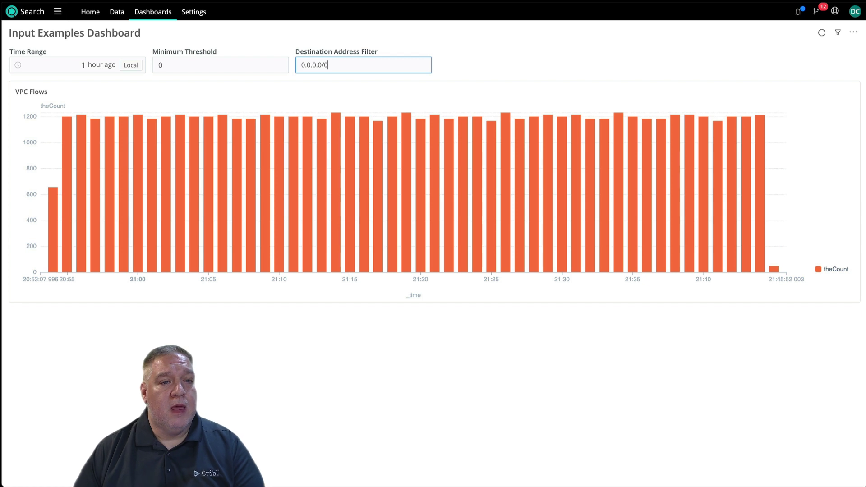
- Set the Destination Address Filter input to 10.0.0.0/24
triple_click(337, 69)
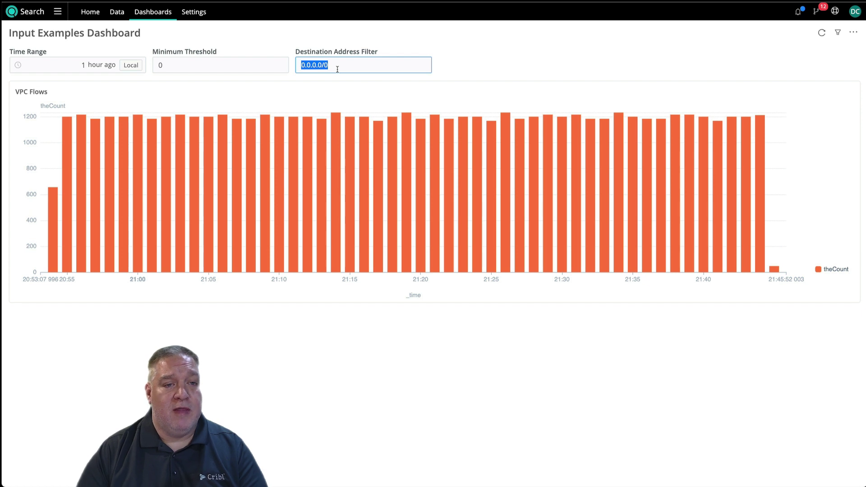
type("10")
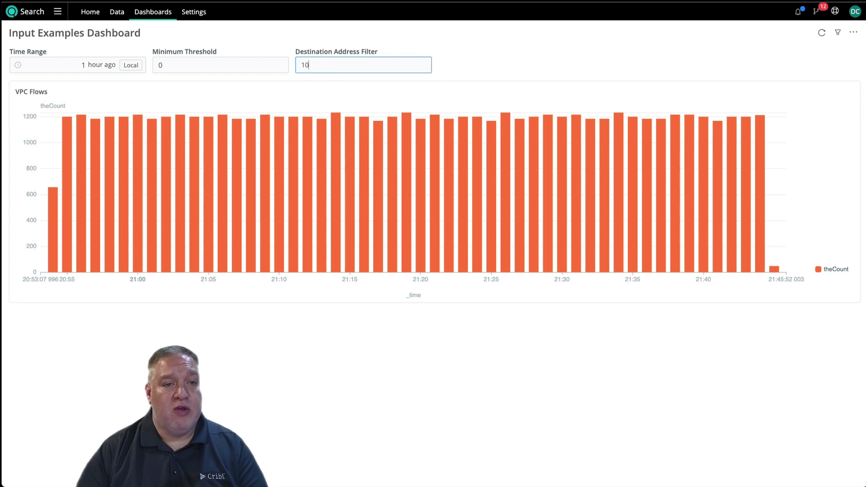
type(".0.0")
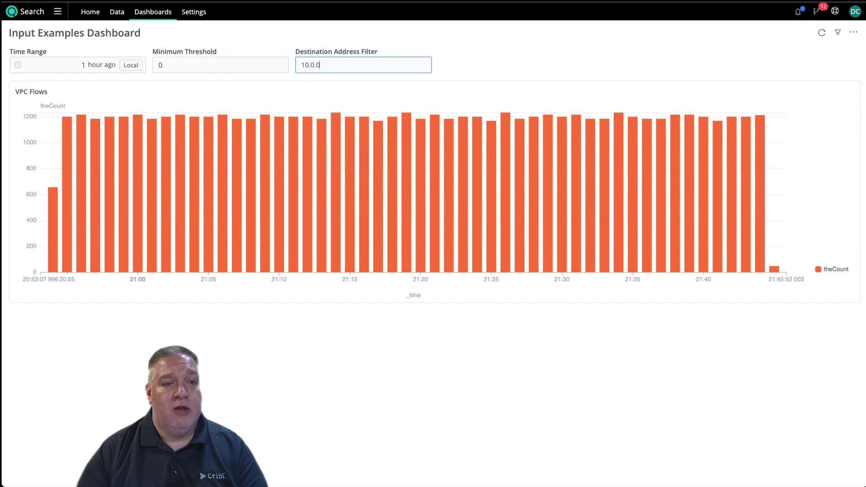
type(".0/")
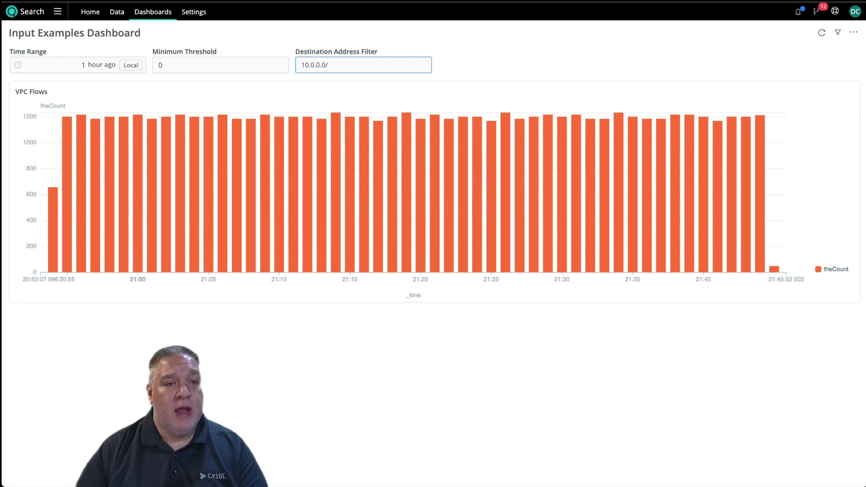
type("24")
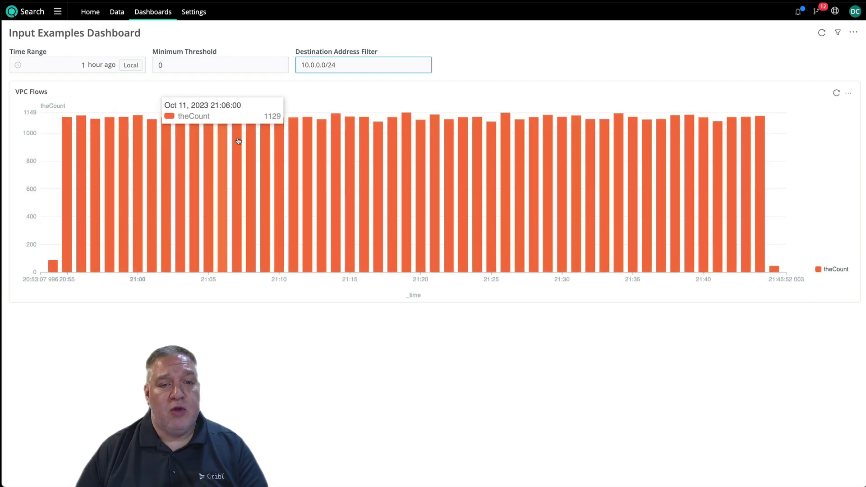
- Set the Minimum Threshold input to 1100
double_click(213, 68)
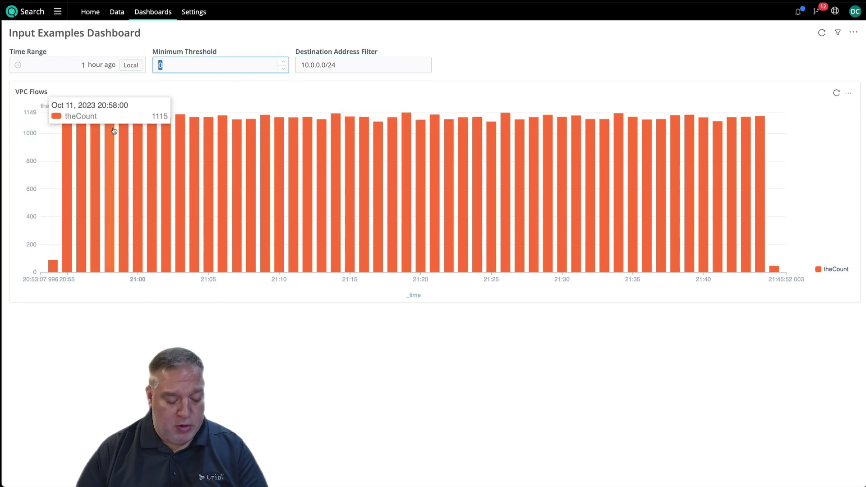
type("1100")
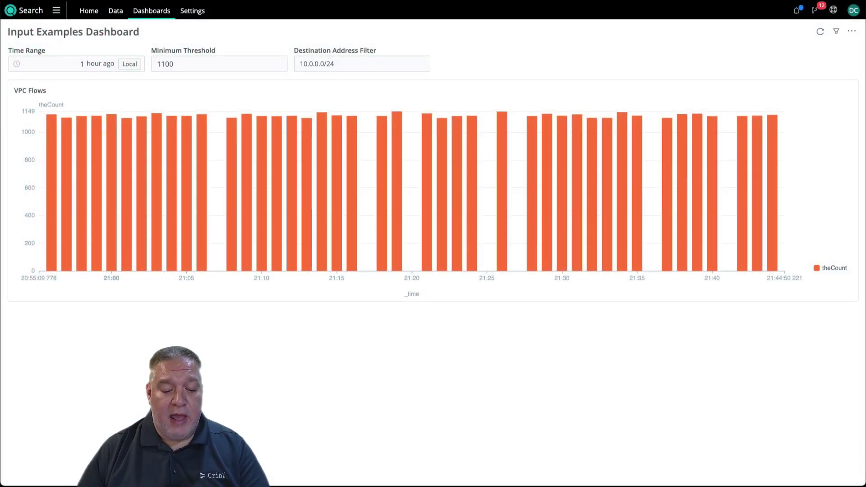
key("Tab")
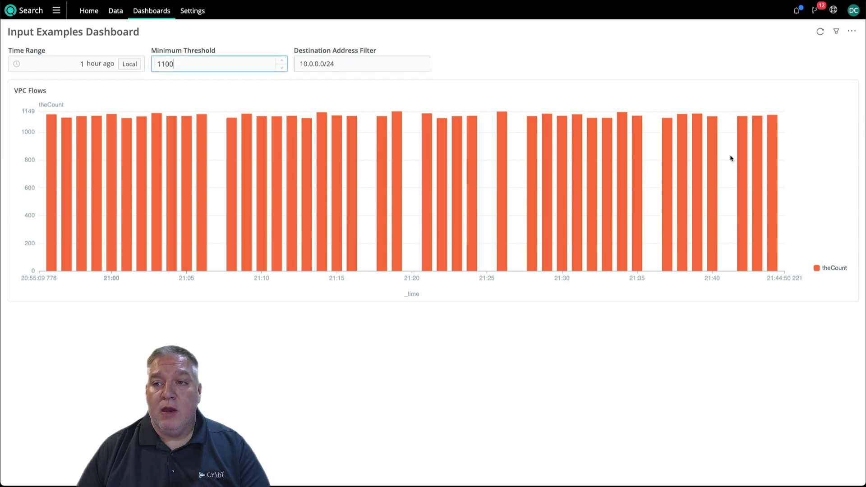
- Edit the dashboard and add an input titled "Action" with the input ID ActionPicker
left_click(851, 31)
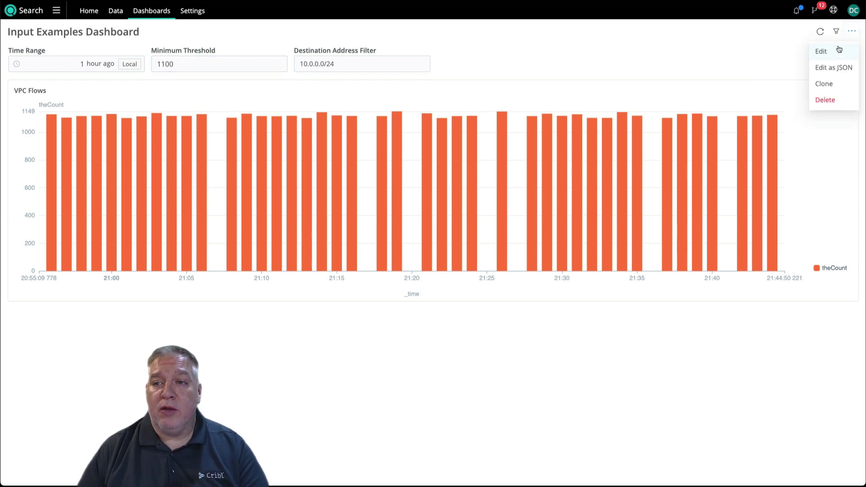
left_click(839, 52)
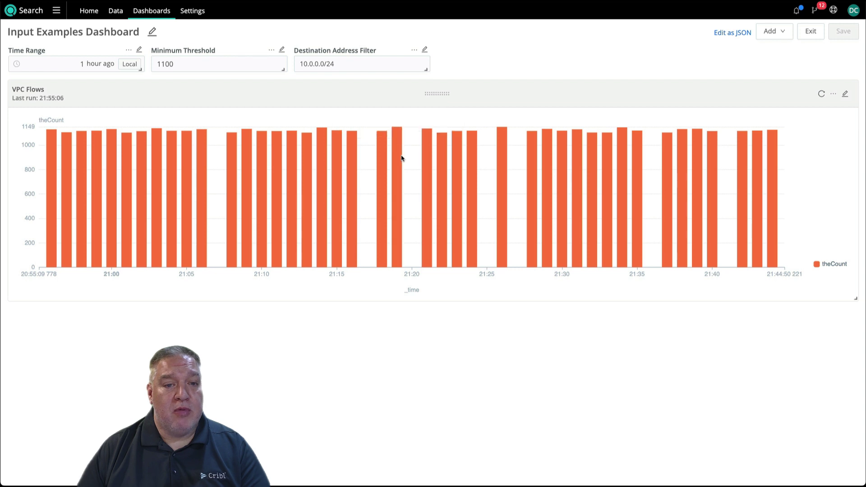
mouse_move(401, 160)
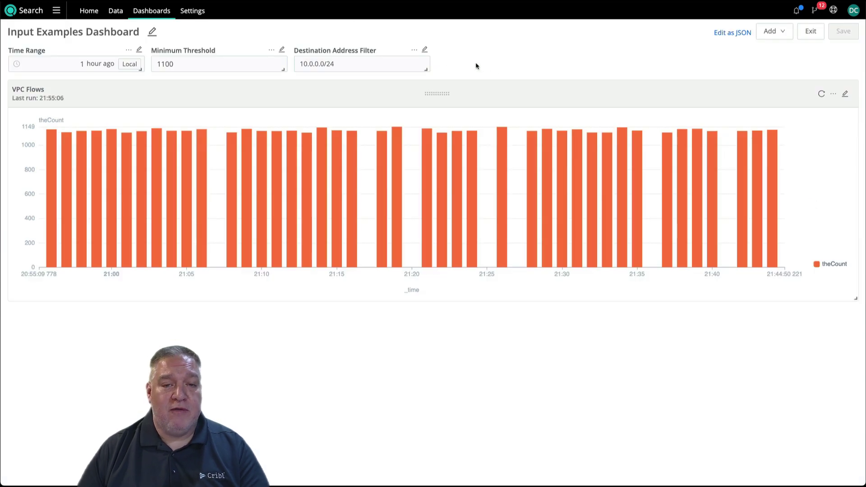
left_click(781, 31)
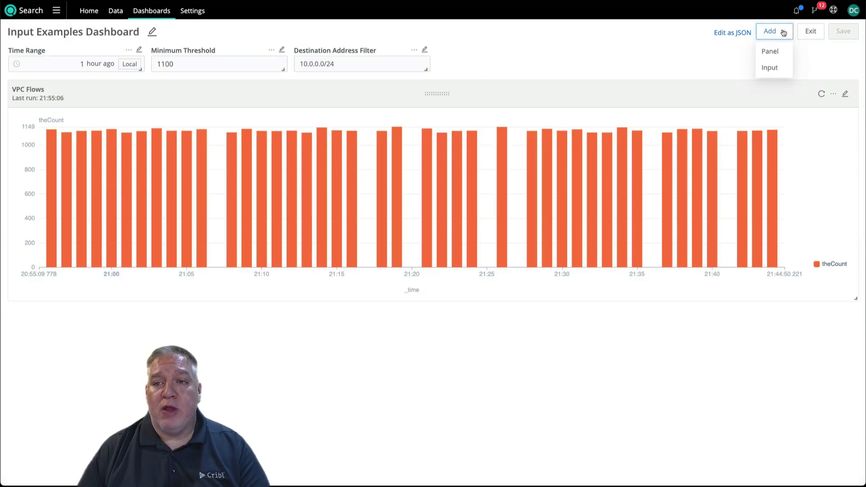
left_click(771, 68)
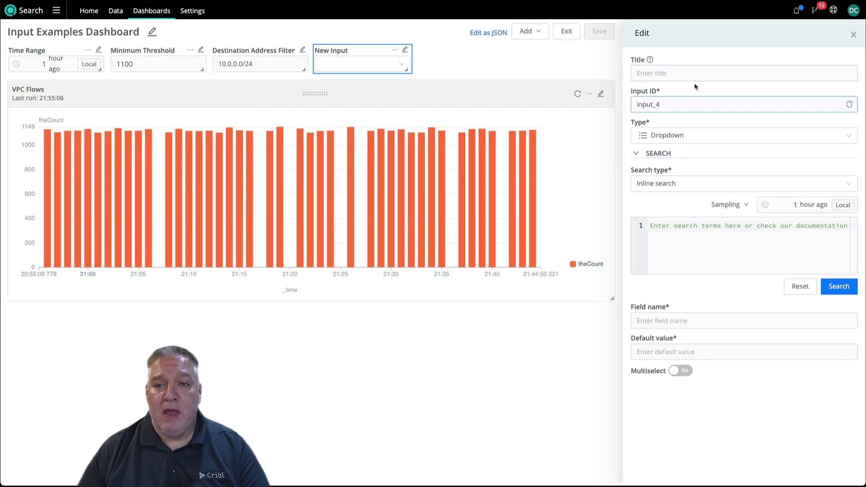
left_click(558, 340)
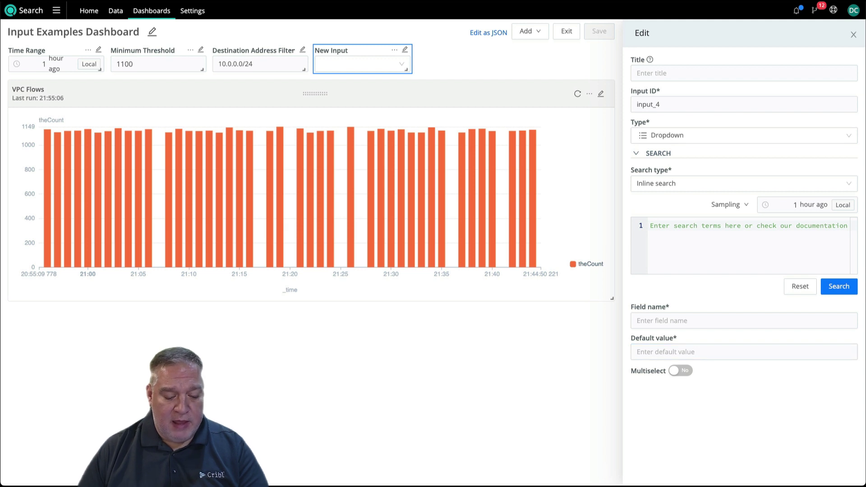
left_click(667, 74)
type("Action")
key("Tab")
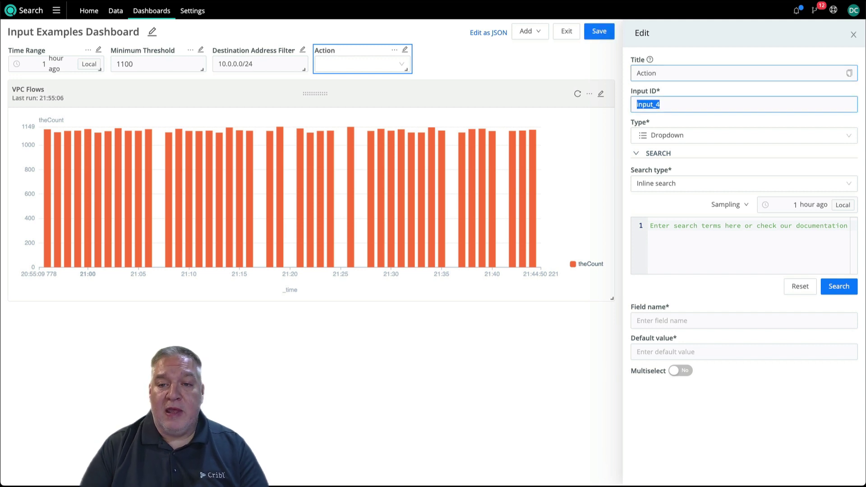
type("ActionPicker")
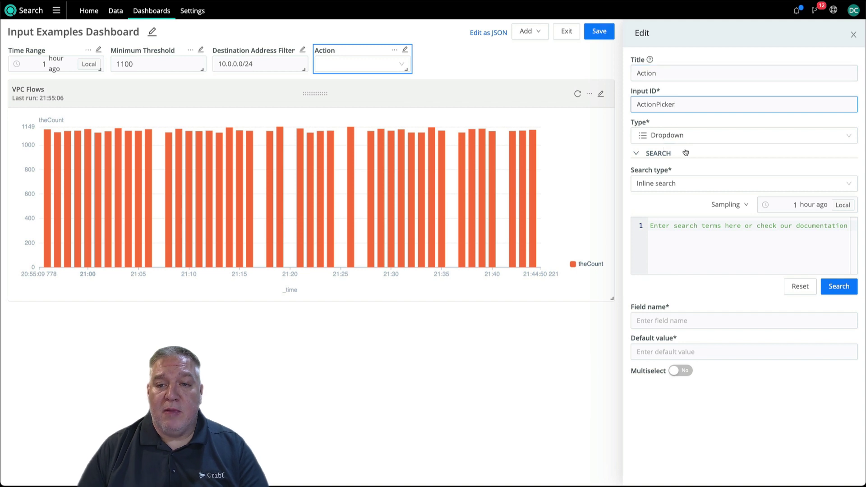
- Set the Action dropdown's search type to Values and define the two values ACCEPT and REJECT
left_click(668, 184)
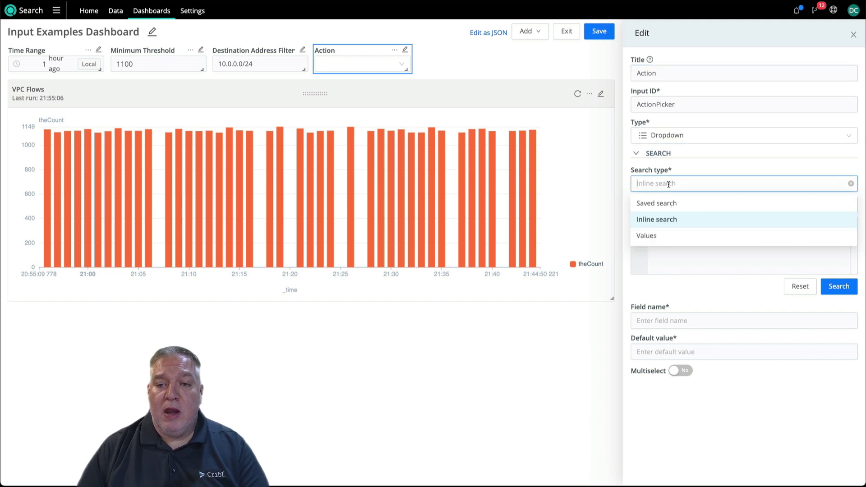
left_click(661, 234)
left_click(686, 217)
key("ctrl+a")
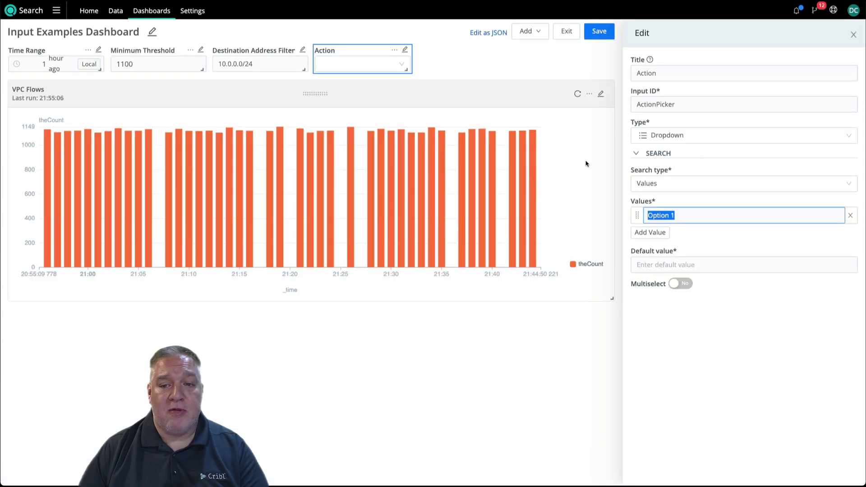
type("ACCEPT")
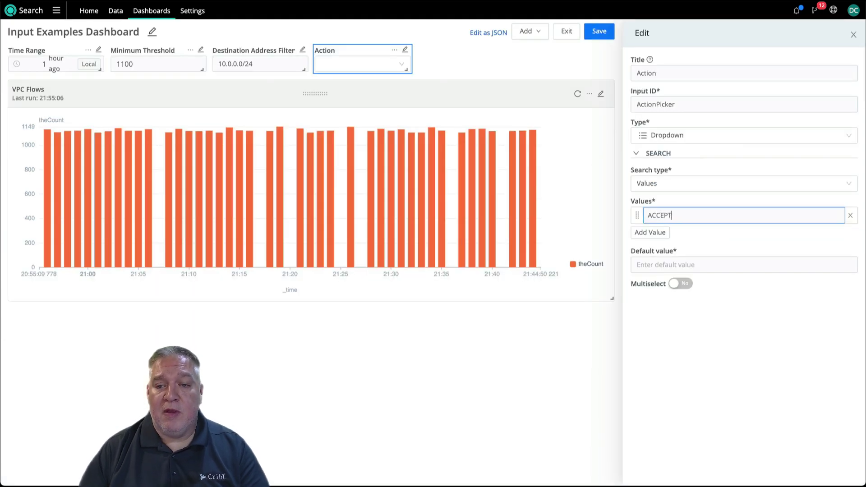
left_click(710, 264)
left_click(650, 232)
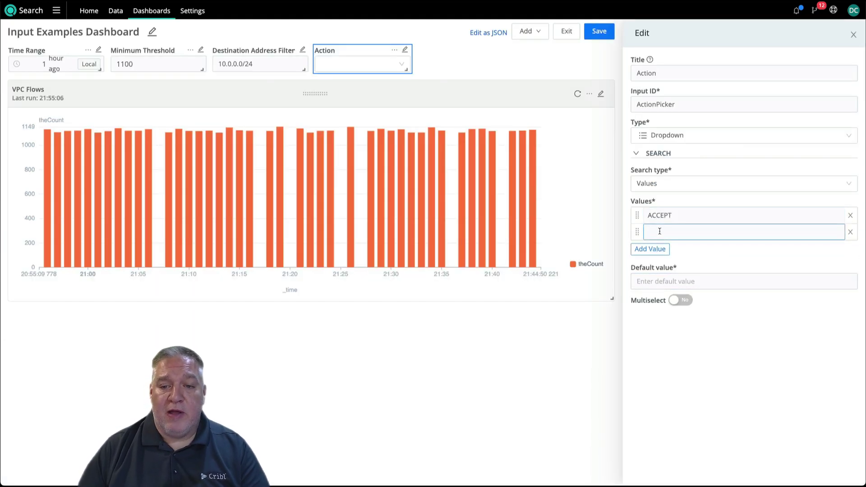
type("REJECT")
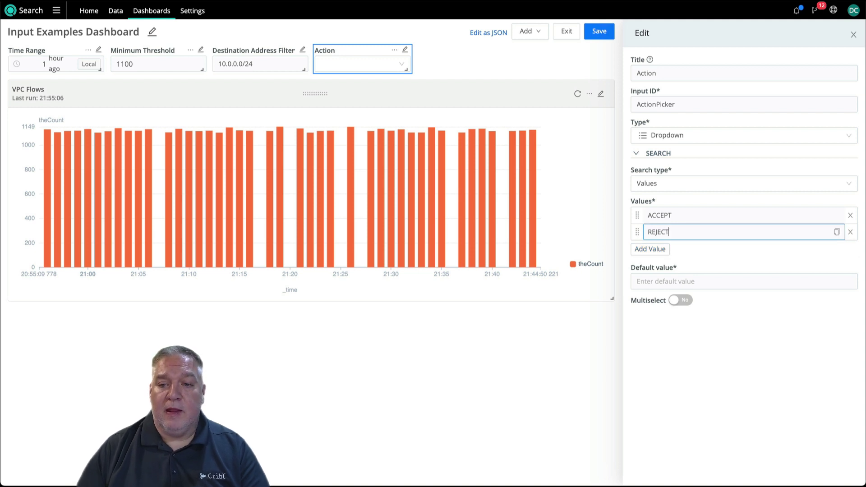
- Enable Multiselect for the Action dropdown, save the dashboard and close the input's settings
left_click(695, 268)
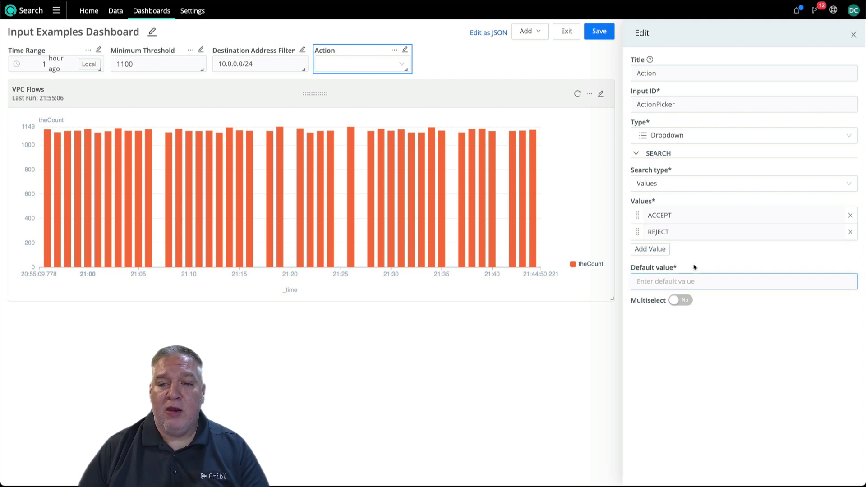
left_click(681, 301)
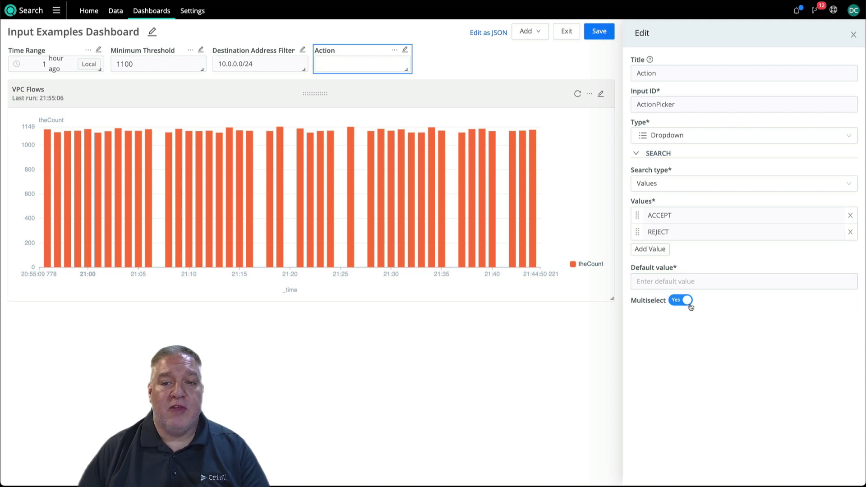
left_click(595, 33)
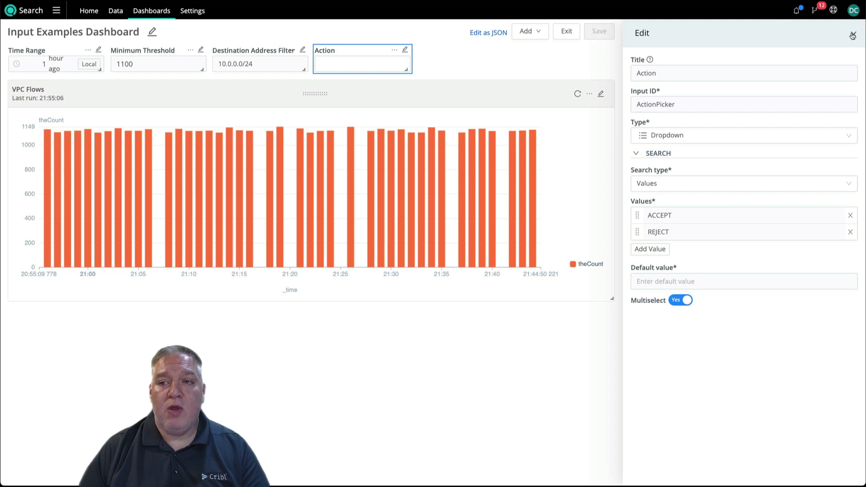
left_click(853, 34)
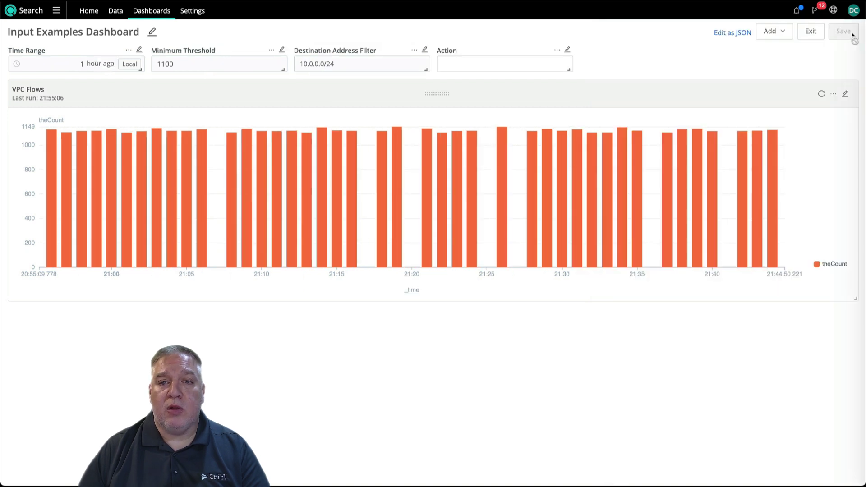
- Edit the VPC Flows chart and remove everything after dataSource="vpcflowlogs" from its search query
left_click(845, 96)
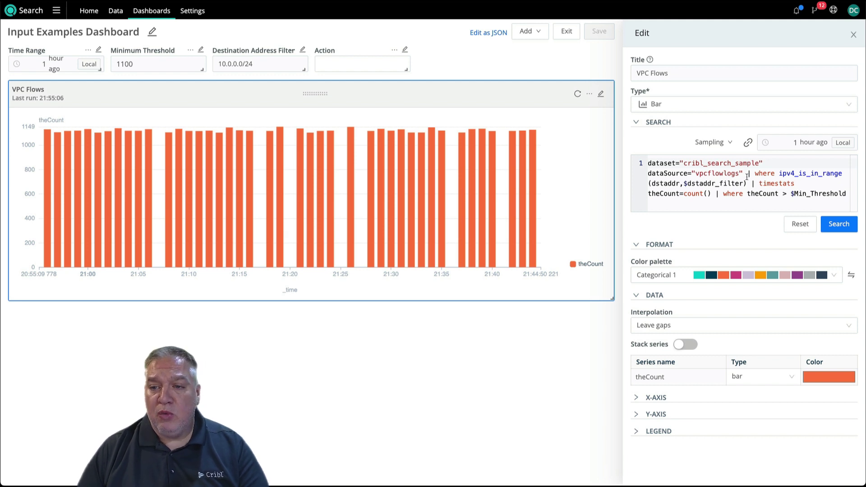
left_click_drag(755, 173, 848, 193)
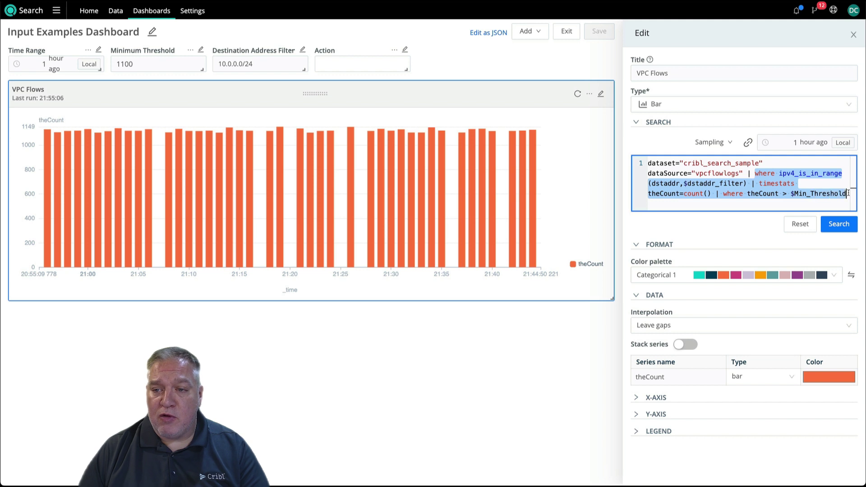
key("BackSpace")
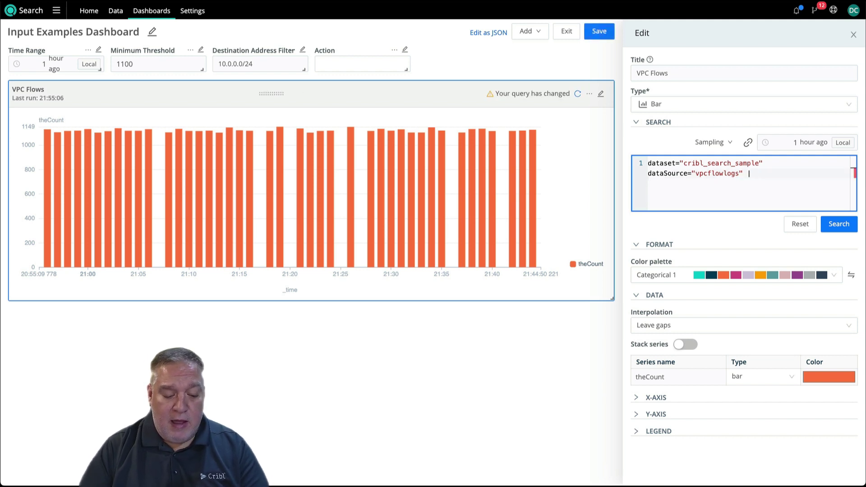
key("BackSpace")
key("BackSpace")
- Extend the VPC Flows query with the condition and action in ($ActionPicker)
type("and ")
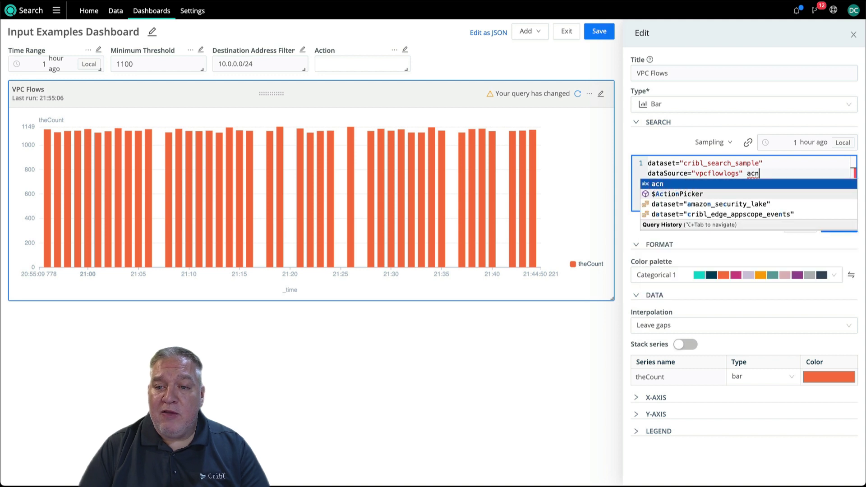
type("action")
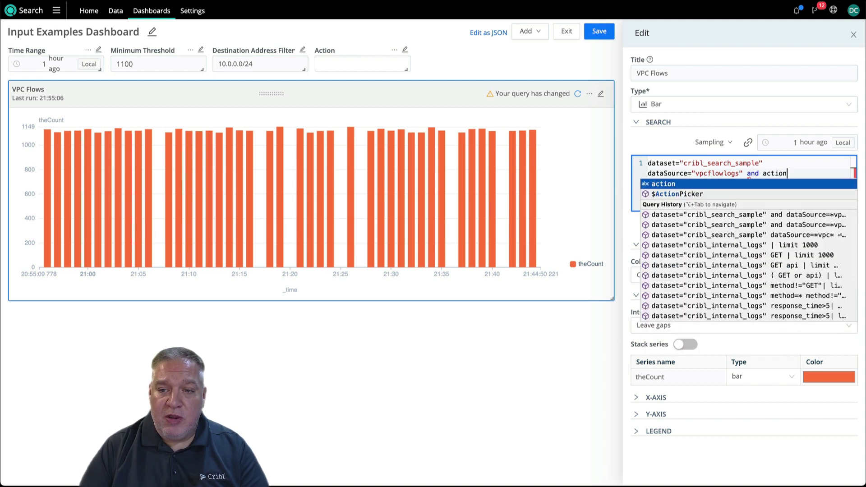
type(" in ")
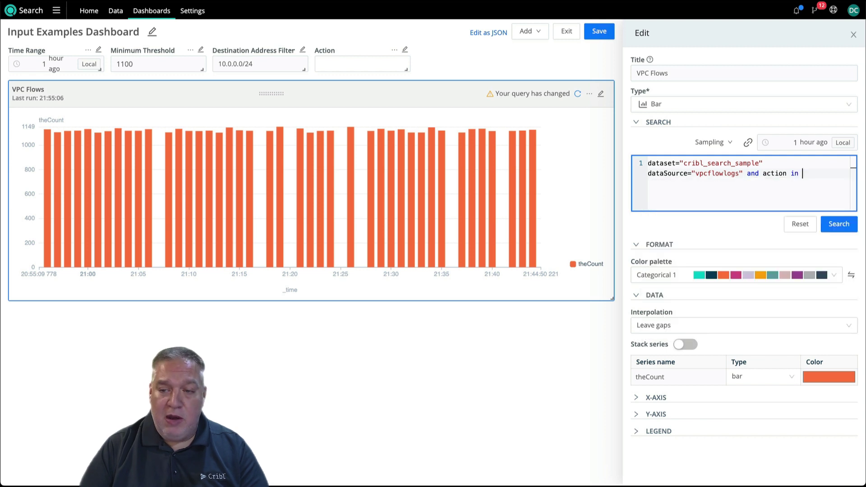
type("(")
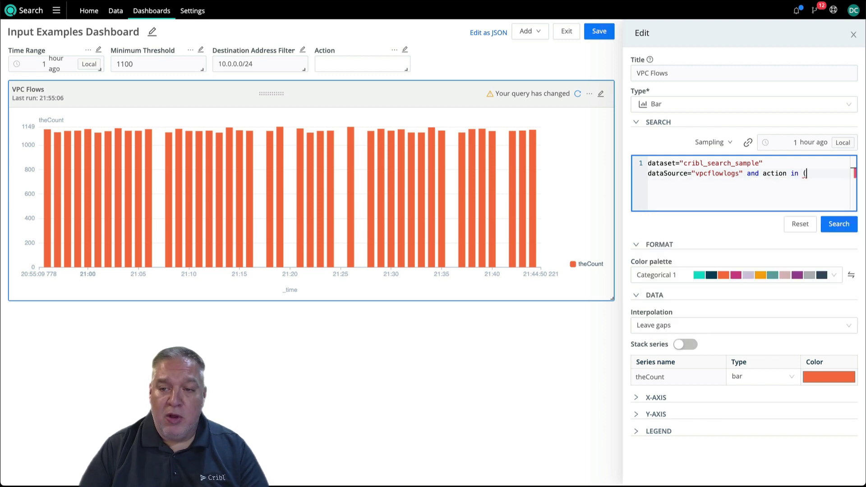
type("$")
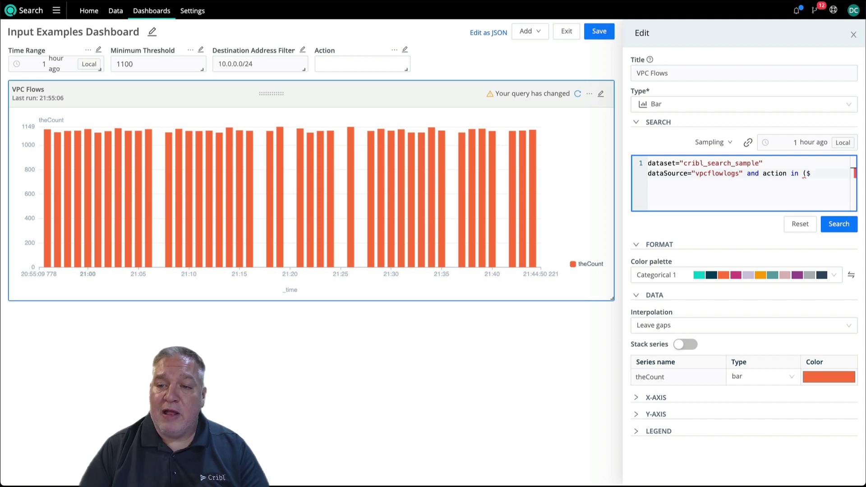
type("ActionPick")
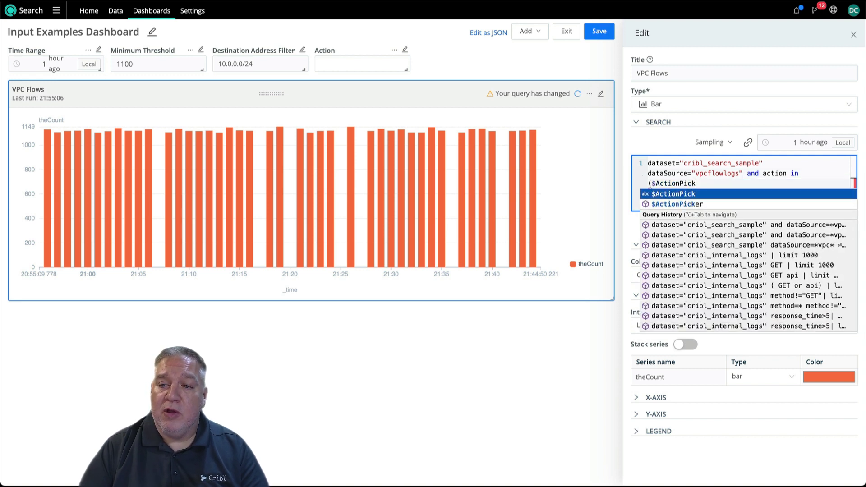
key("Down")
key("Return")
type(")")
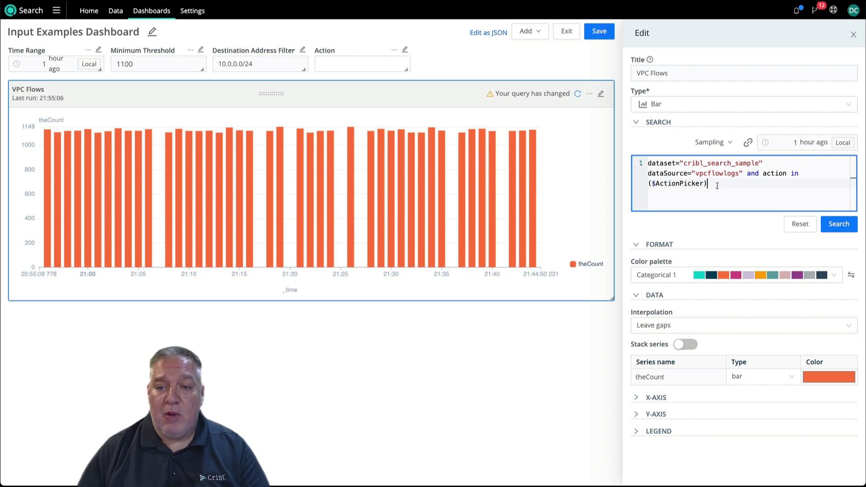
- Append | timestats theCount=count() to the end of the VPC Flows query
type("| timestatn")
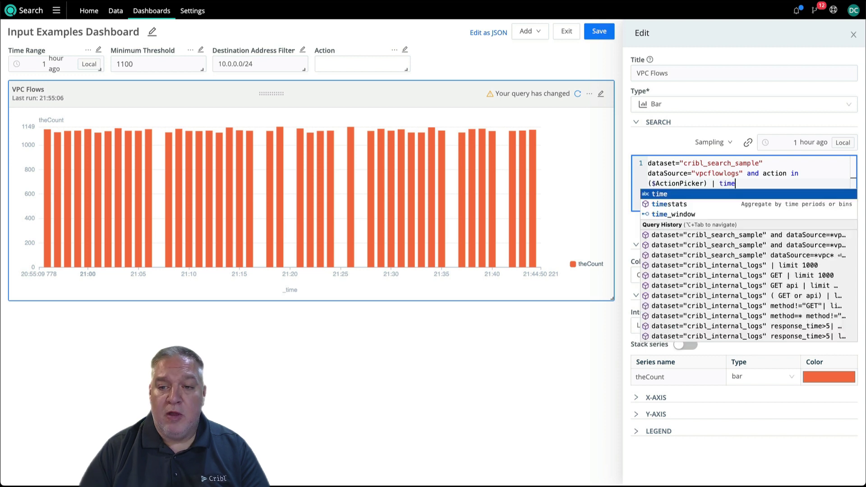
key("BackSpace")
key("BackSpace")
key("BackSpace")
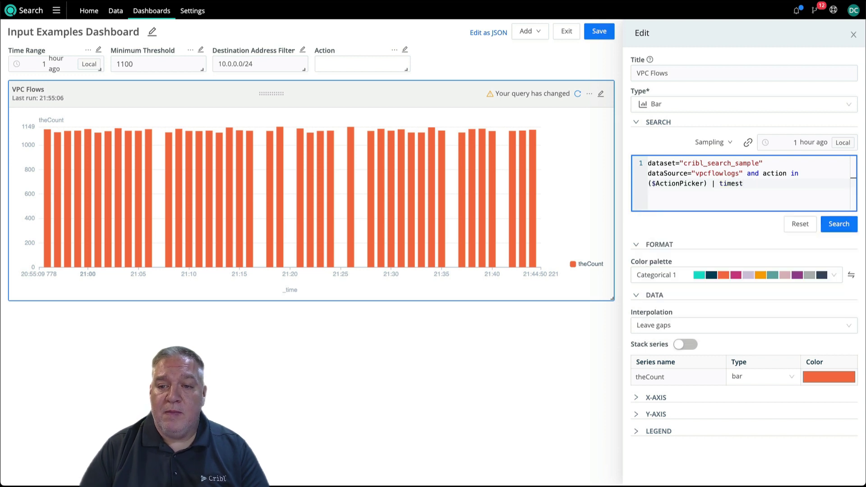
type("ats cou")
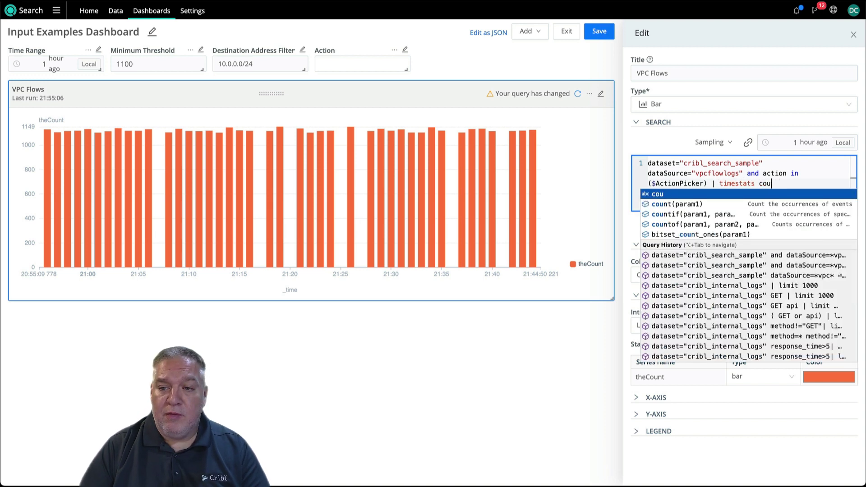
key("BackSpace")
key("BackSpace")
key("BackSpace")
type("theCoul")
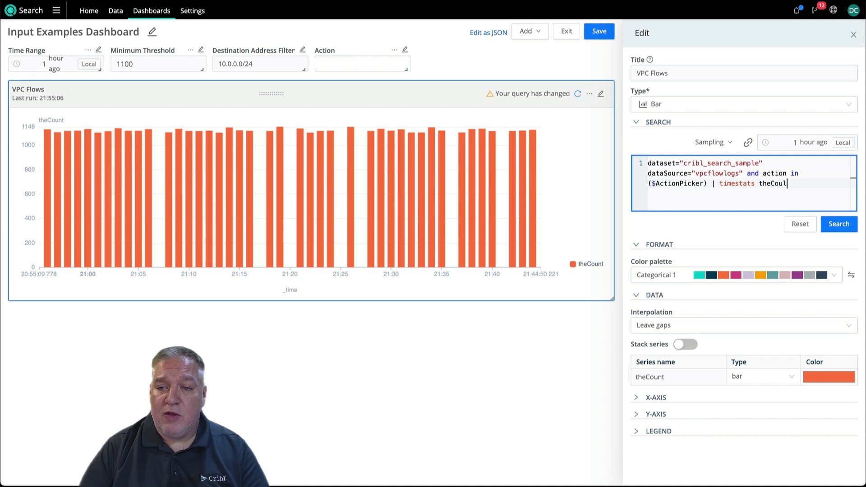
key("BackSpace")
type("nt=")
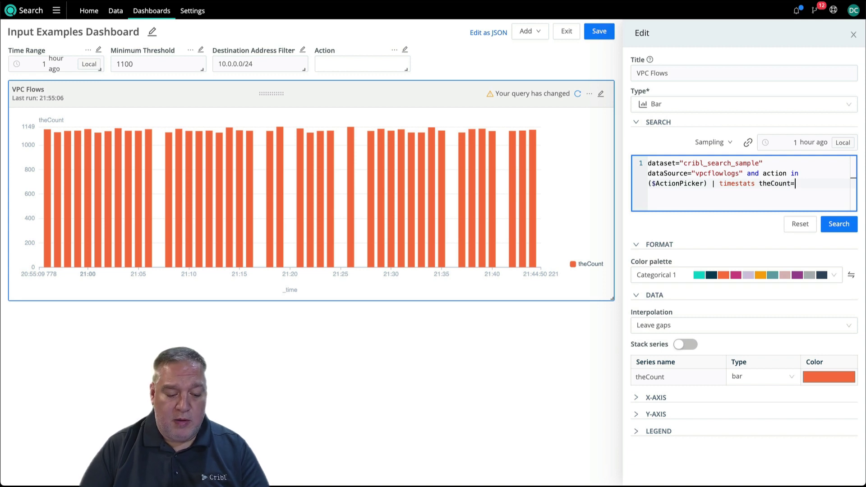
type("count()")
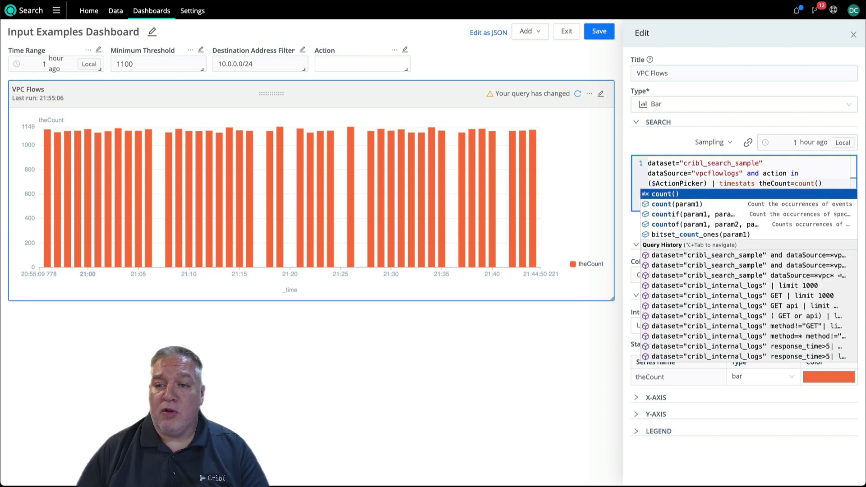
left_click(805, 173)
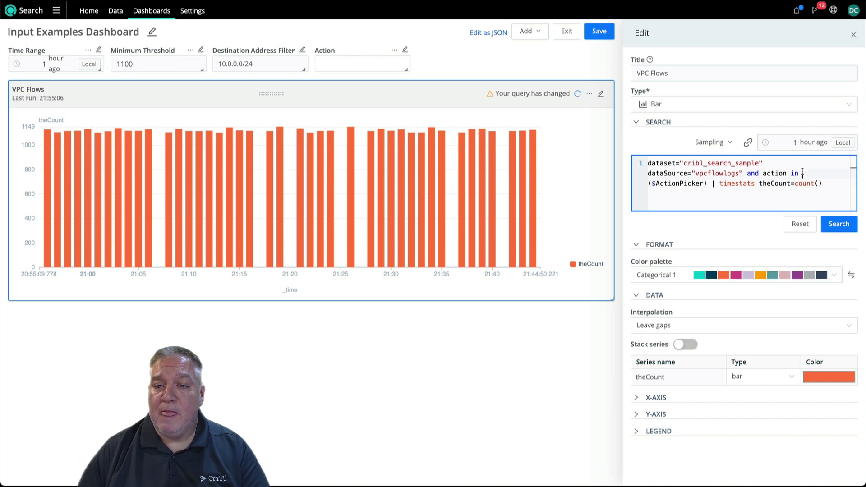
- Run the VPC Flows search, save the dashboard and close the chart's settings
left_click(837, 224)
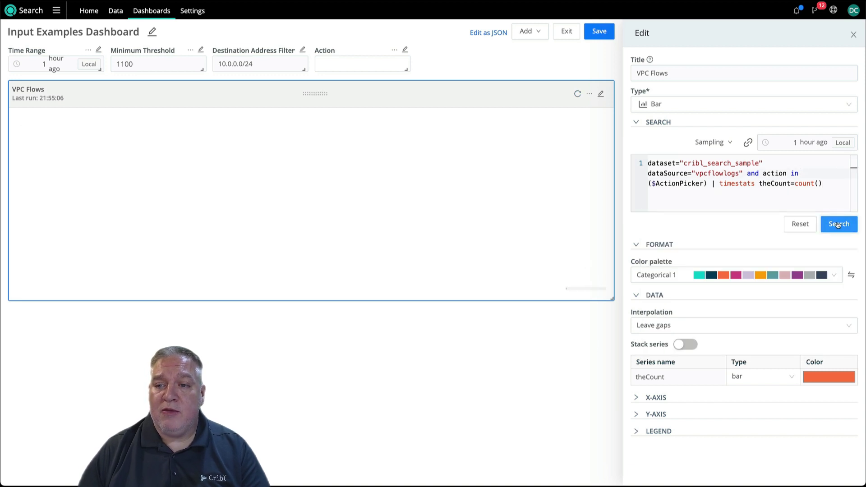
left_click(592, 35)
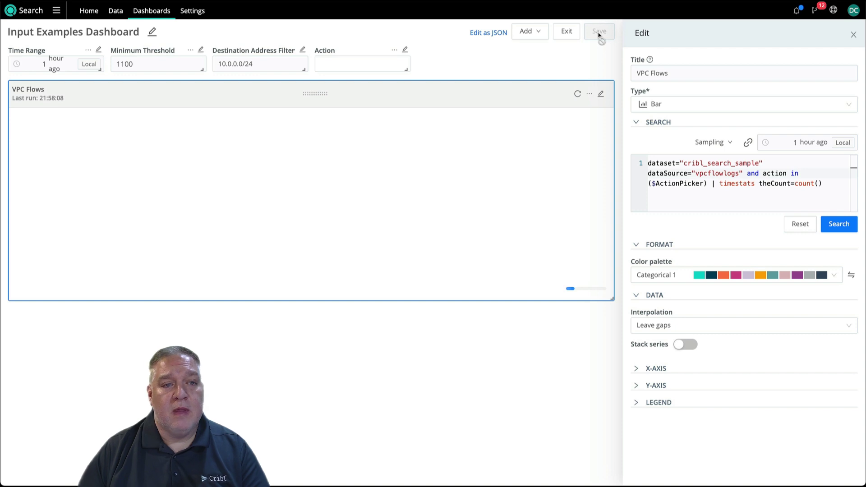
left_click(853, 36)
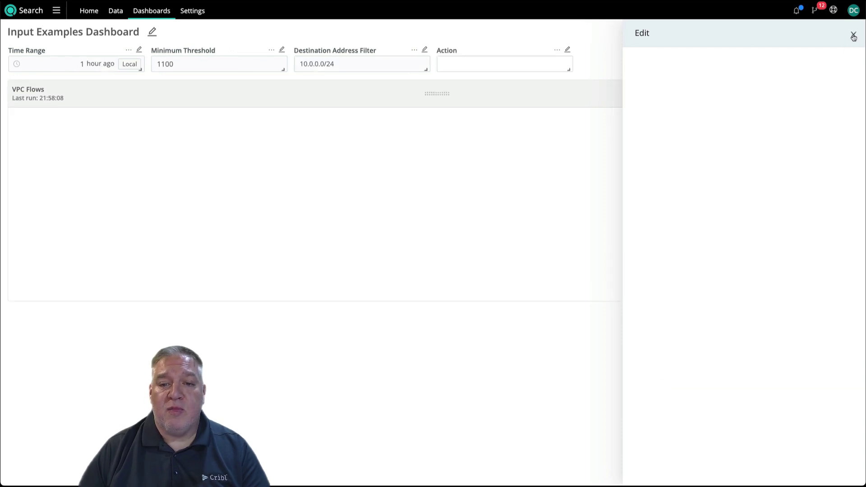
- Leave the dashboard's edit mode and select ACCEPT in the Action input
left_click(507, 66)
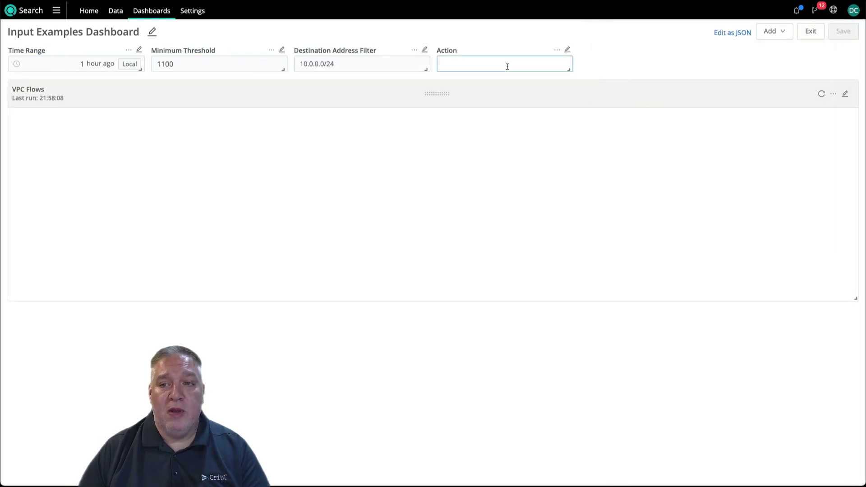
left_click(810, 31)
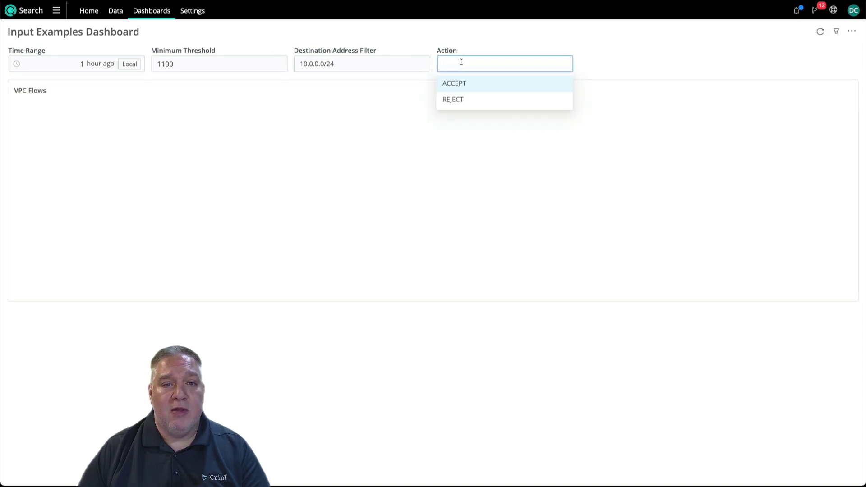
left_click(460, 88)
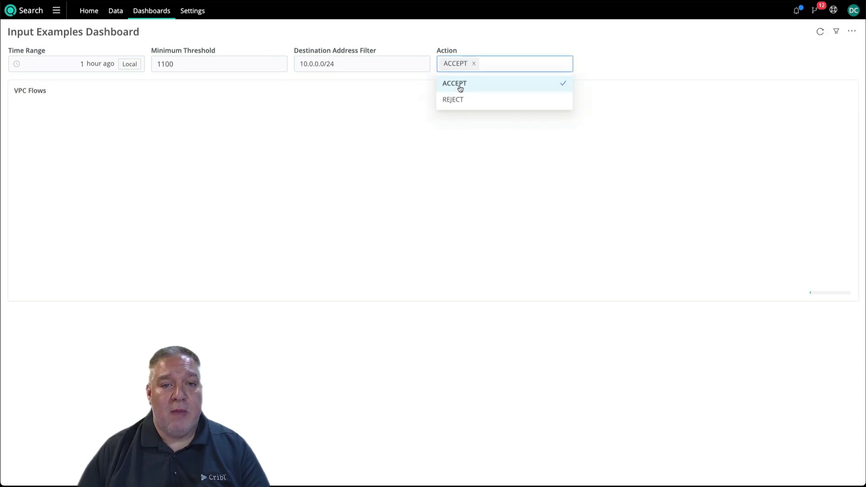
left_click(629, 66)
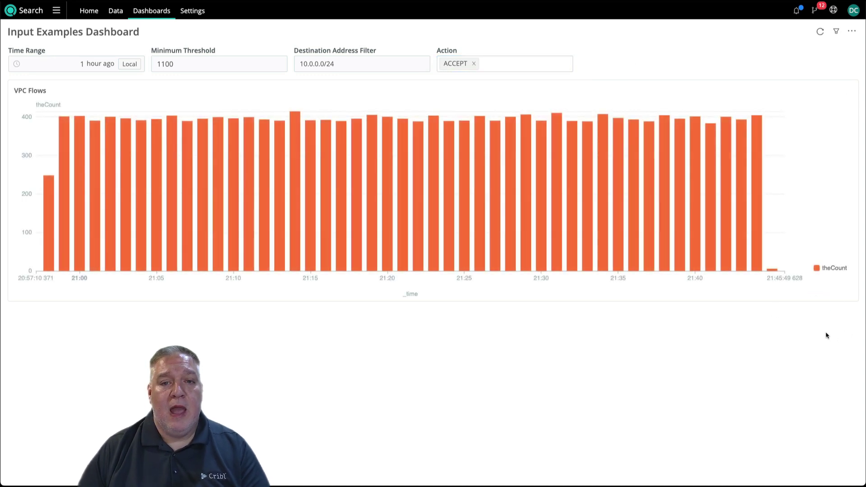
- Add REJECT to the Action input's selection alongside ACCEPT
left_click(487, 61)
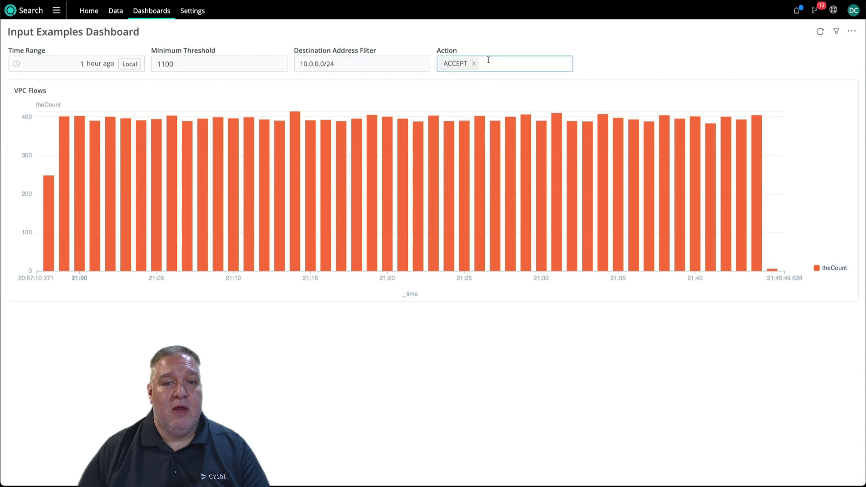
left_click(465, 100)
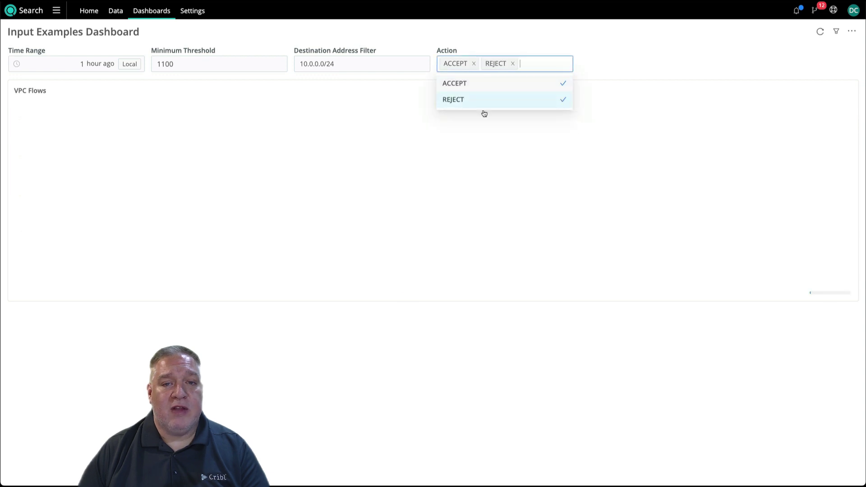
left_click(619, 51)
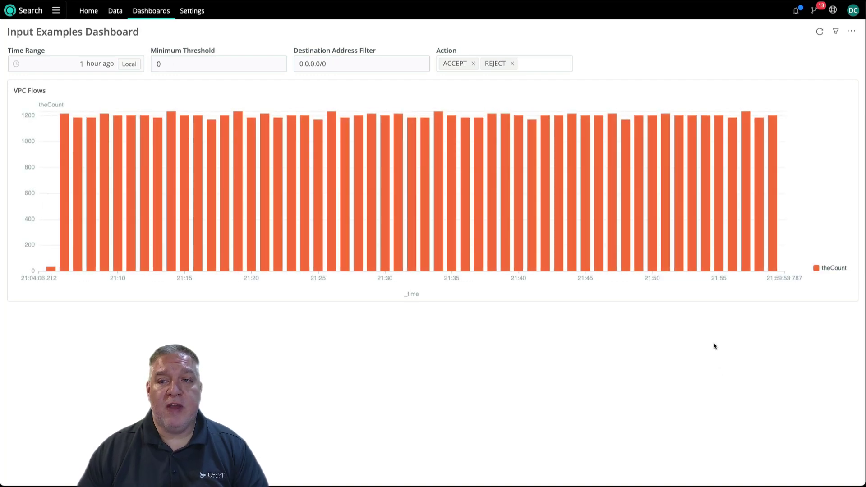
- Edit the VPC Flows query to add where ipv4_is_in_range(dstaddr, $dstaddr_filter) before timestats and where theCount > $Min_Threshold after it, and save the dashboard
left_click(848, 33)
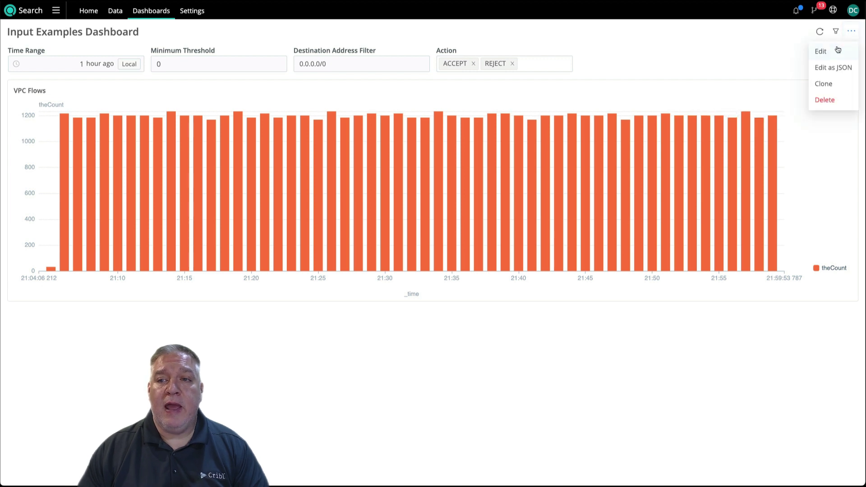
left_click(834, 52)
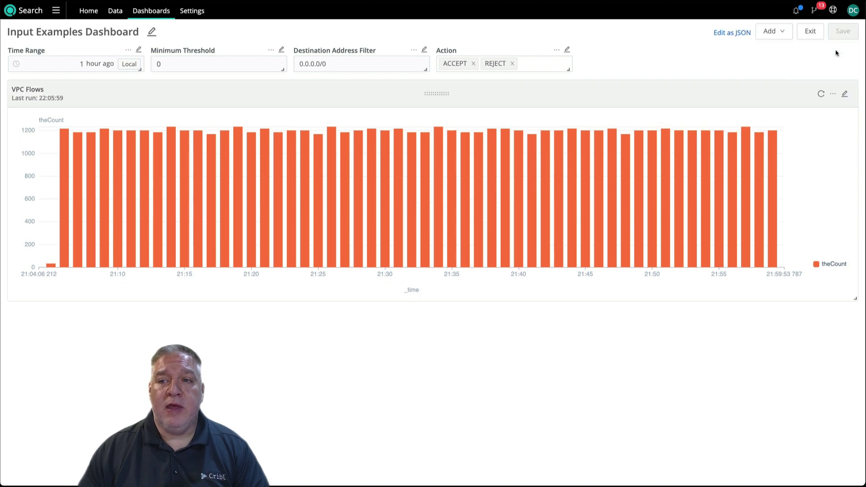
left_click(844, 94)
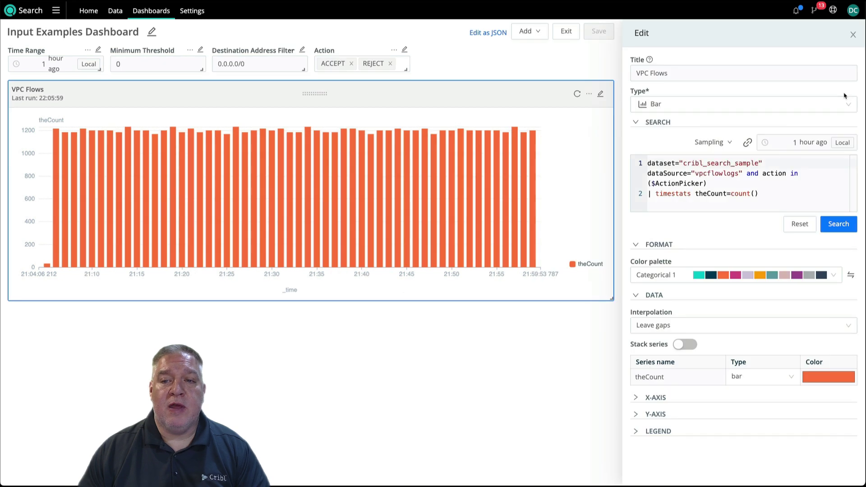
left_click_drag(766, 199, 647, 166)
type("dataset=\"cribl_search_sample\" dataSource=\"vpcflowlogs\" and action in ($ActionPicker) | where ipv4_is_in_range(dstaddr, $dstaddr_filter) | timestats theCount=count() | where theCount > $Min_Threshold")
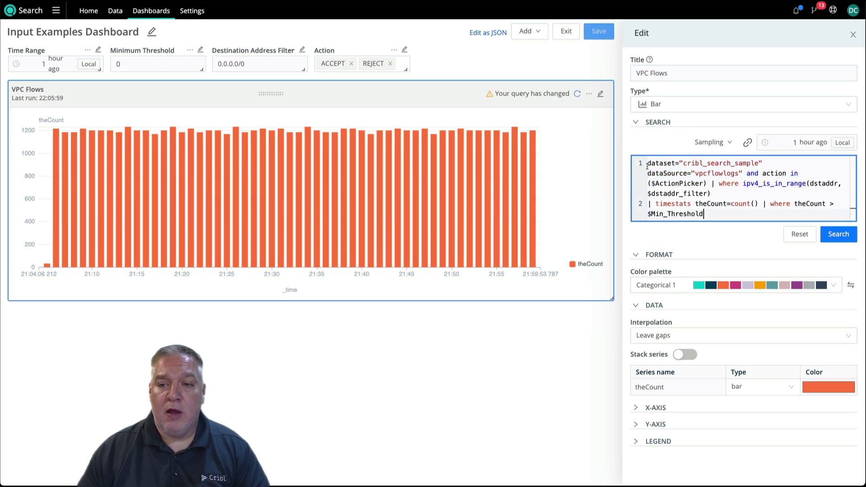
left_click(744, 195)
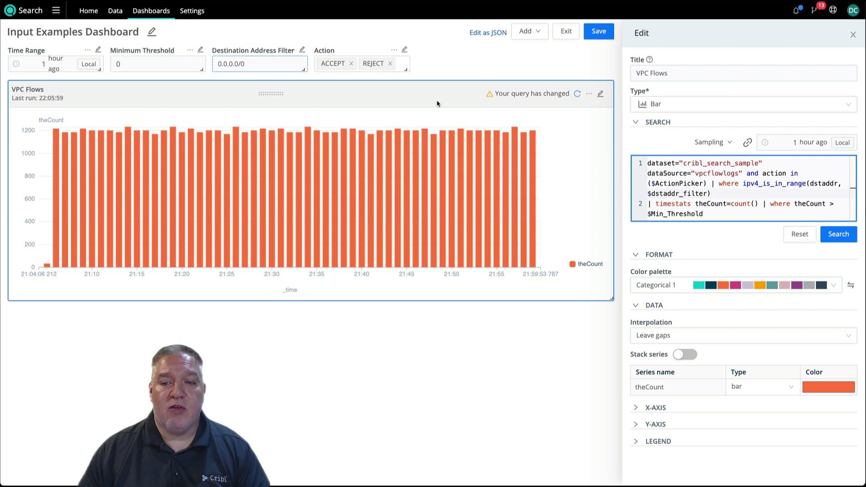
left_click_drag(767, 205, 769, 210)
left_click(769, 211)
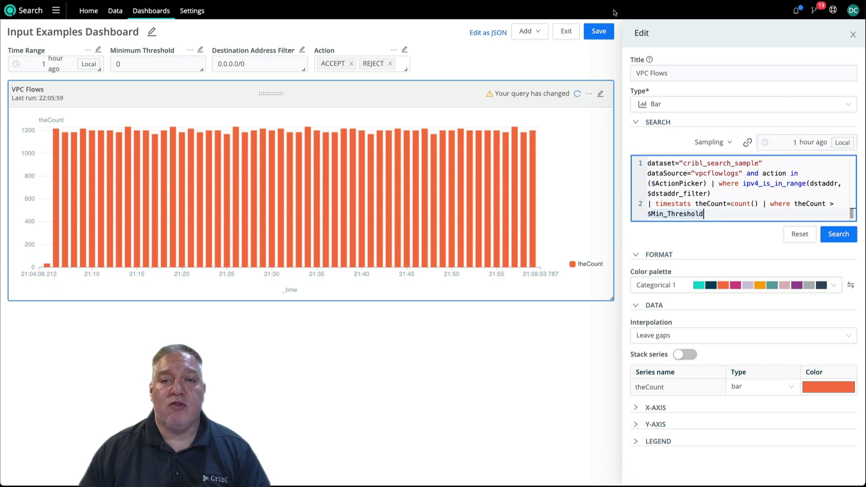
left_click(600, 32)
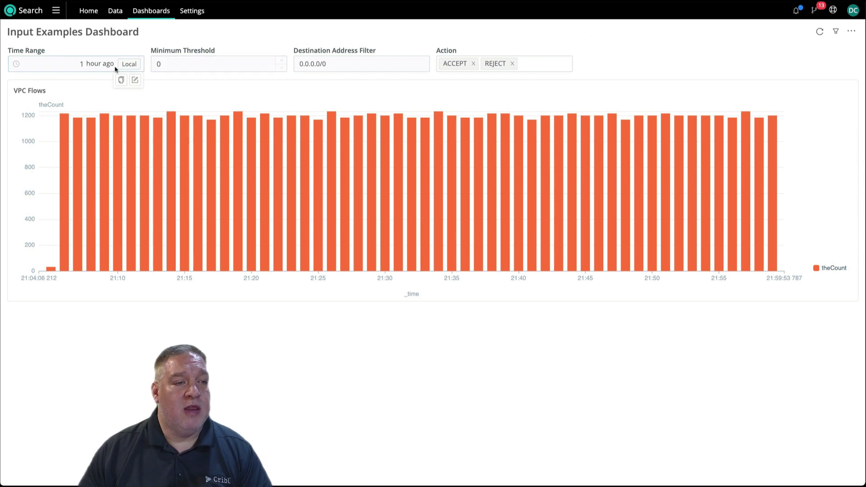
- Set the dashboard's Time Range input to 3 hours ago and the Minimum Threshold to 6000
left_click(103, 64)
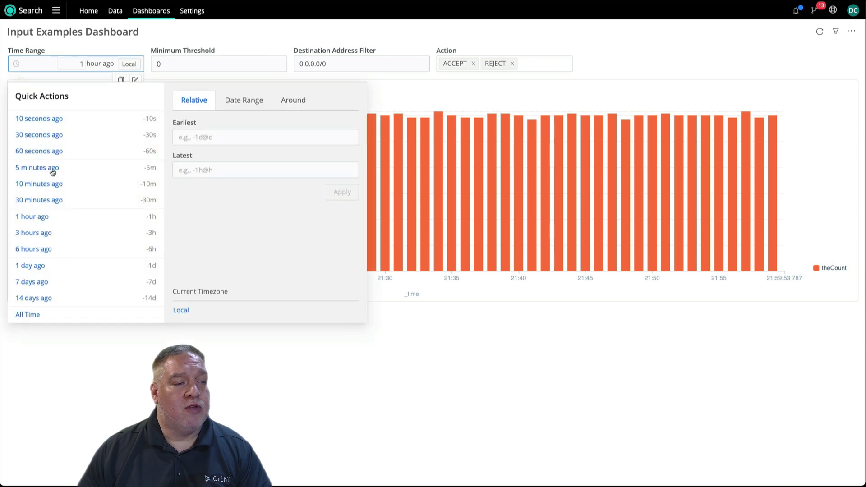
left_click(41, 232)
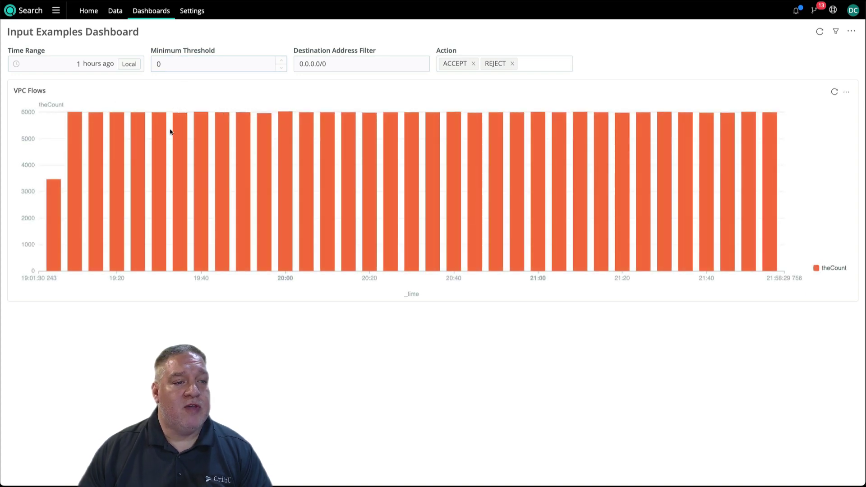
double_click(171, 62)
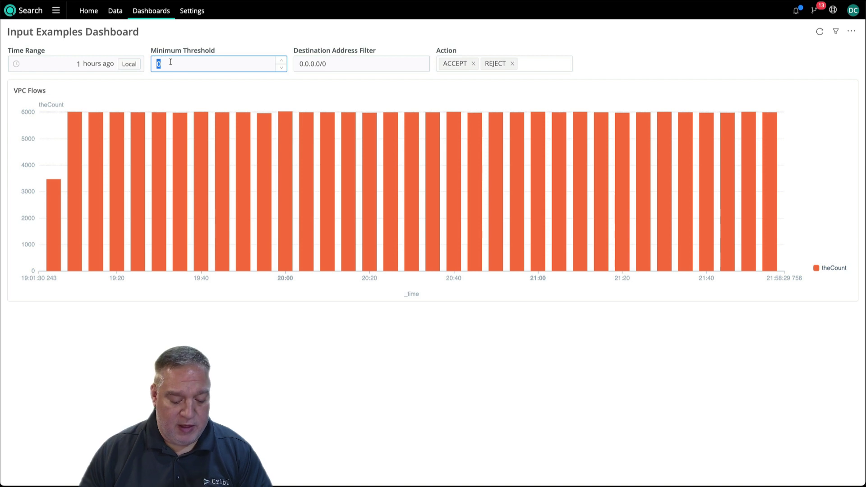
type("6000")
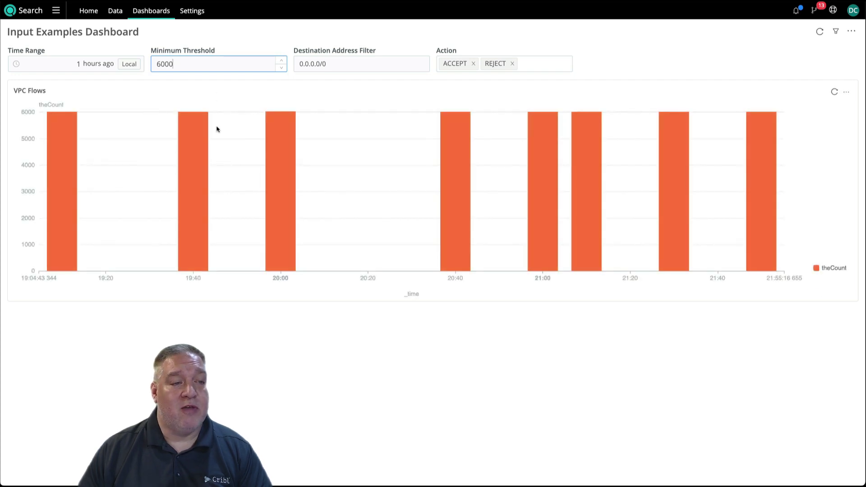
mouse_move(206, 150)
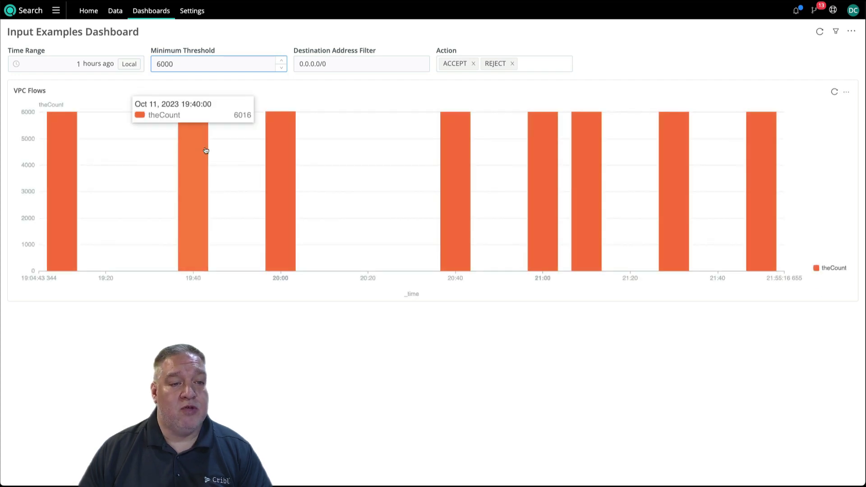
- Set the Destination Address Filter to 10.0.0.0/24 and the Minimum Threshold to 0
triple_click(347, 63)
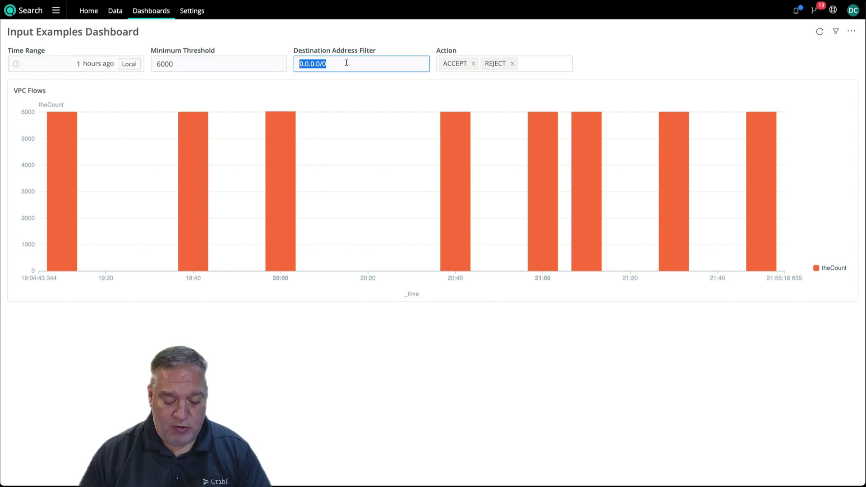
type("10.0.0")
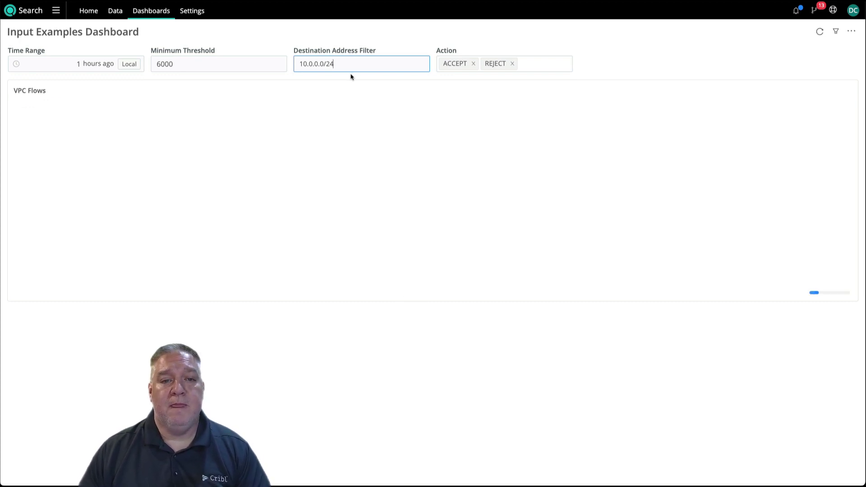
left_click(204, 66)
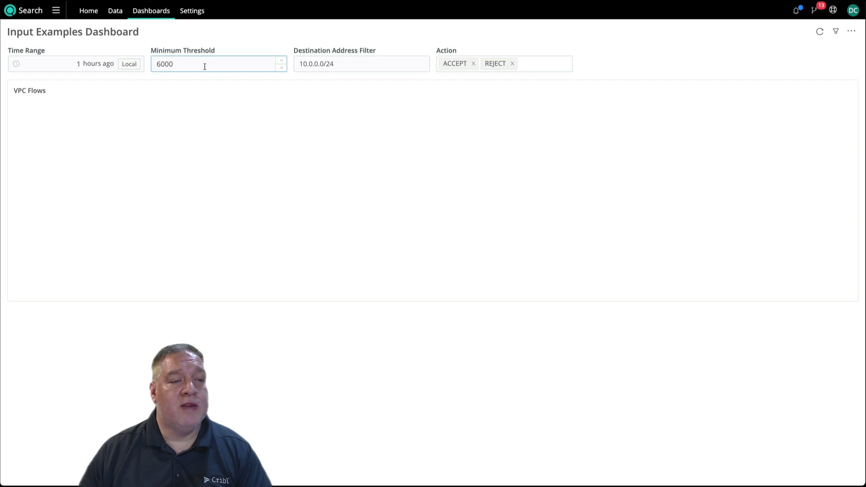
double_click(205, 66)
type("0")
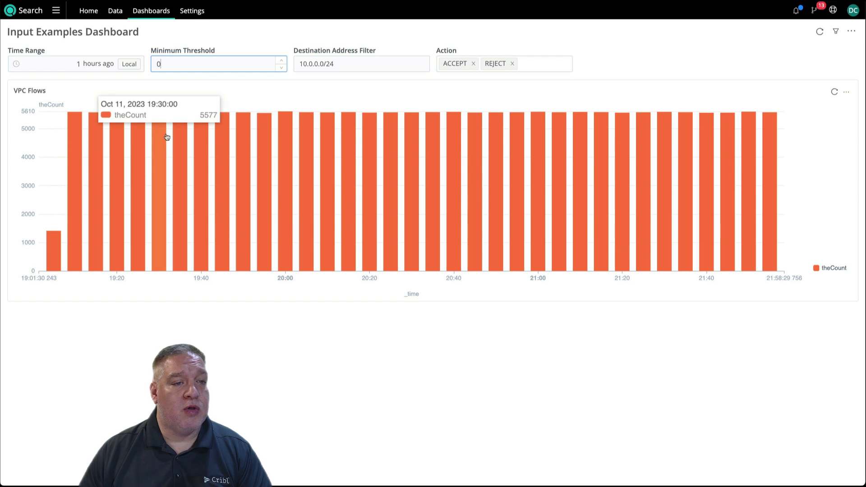
- Remove ACCEPT from the Action input's selection, leaving only REJECT
left_click(473, 63)
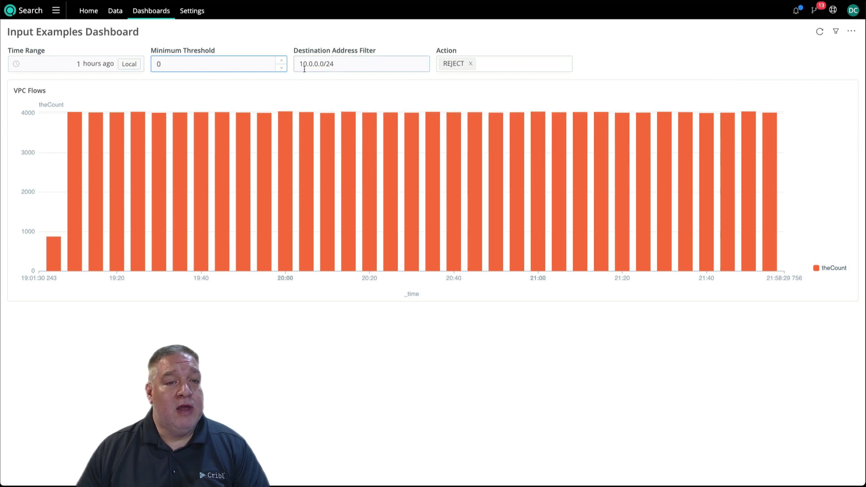
left_click(337, 65)
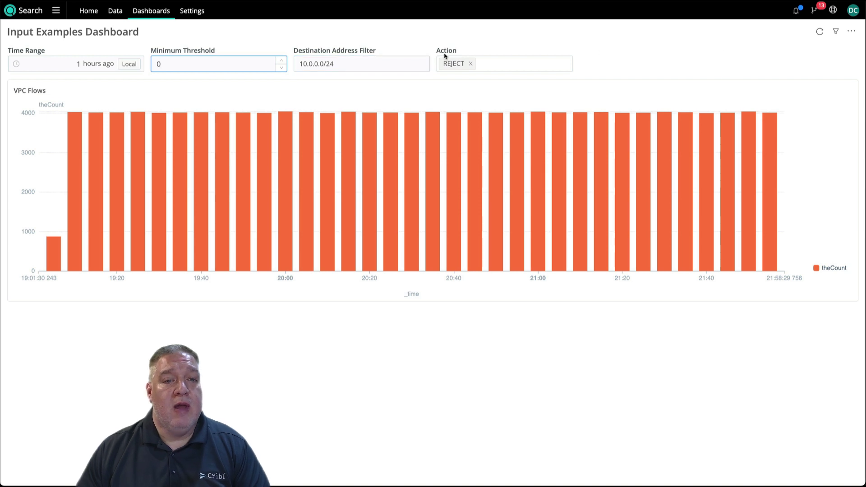
- Put the dashboard in edit mode and add a new panel titled "Top_N Values of Destination Address"
left_click(852, 31)
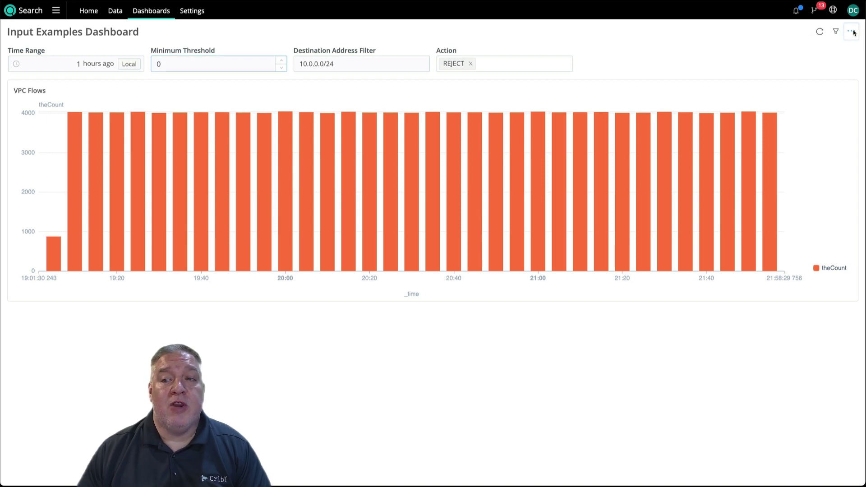
left_click(839, 53)
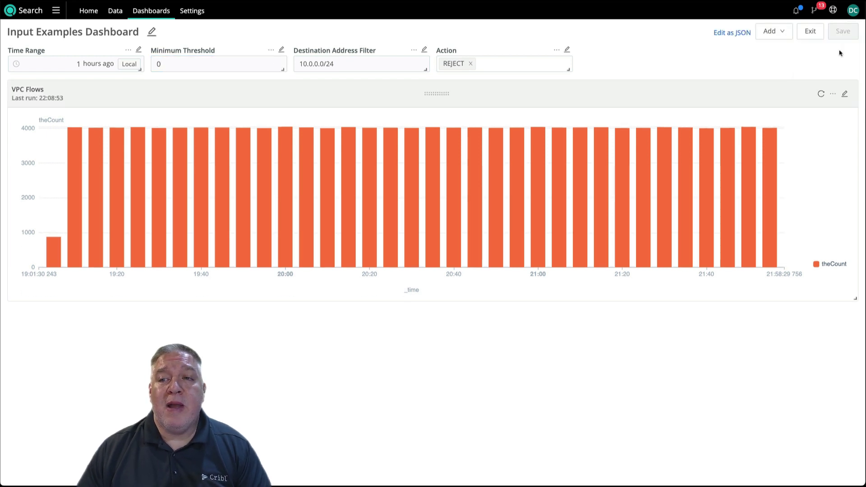
left_click(772, 31)
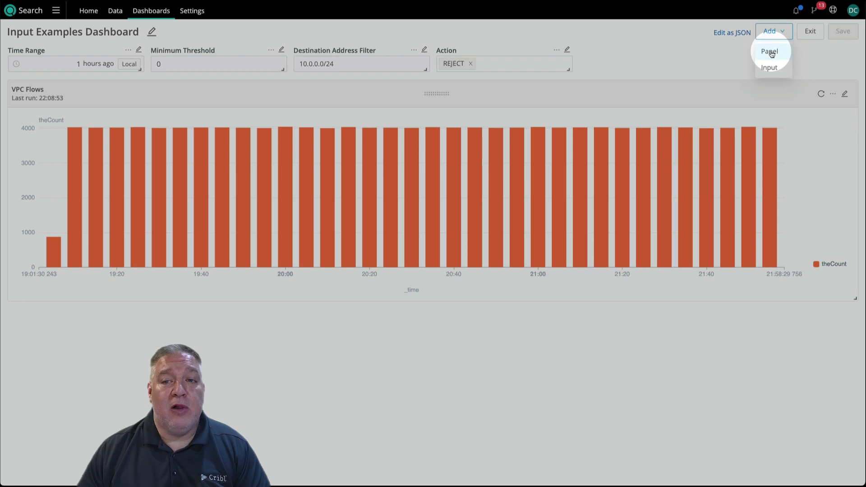
left_click(771, 53)
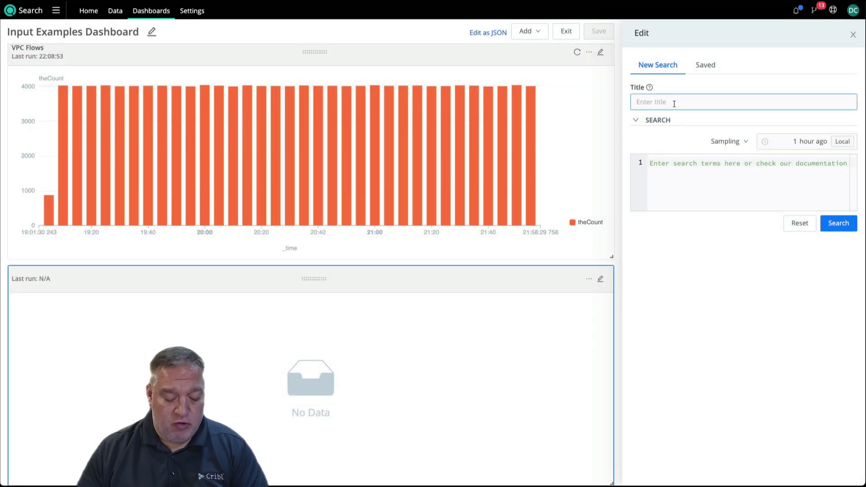
type("Top")
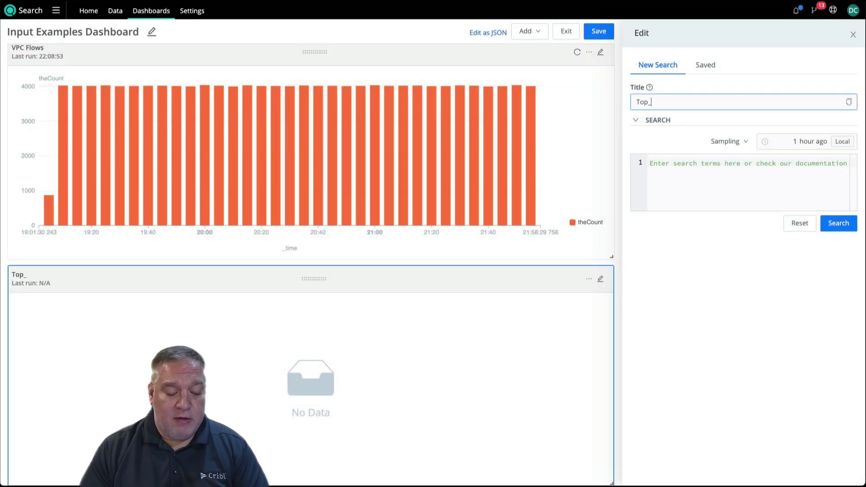
type("_N")
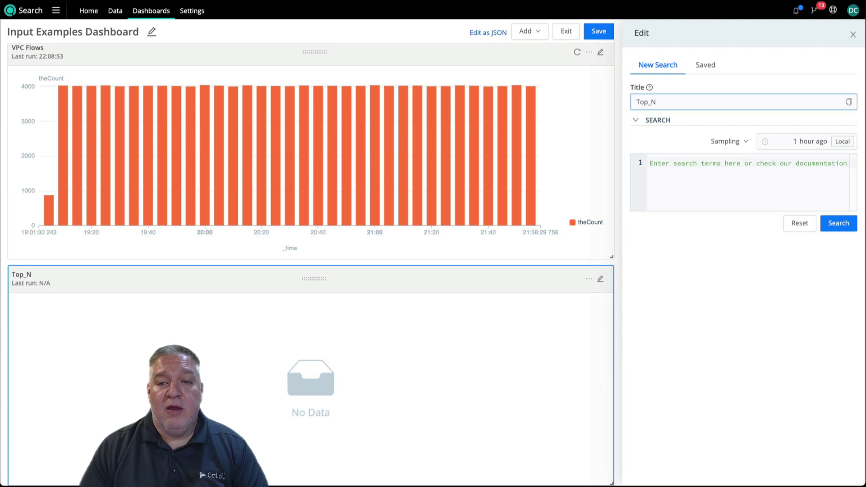
type(" Values od")
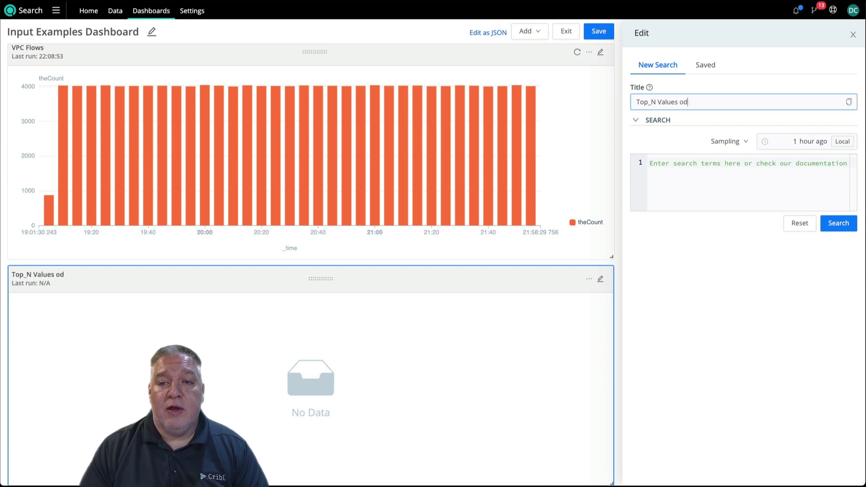
key("BackSpace")
type("f Destination AD")
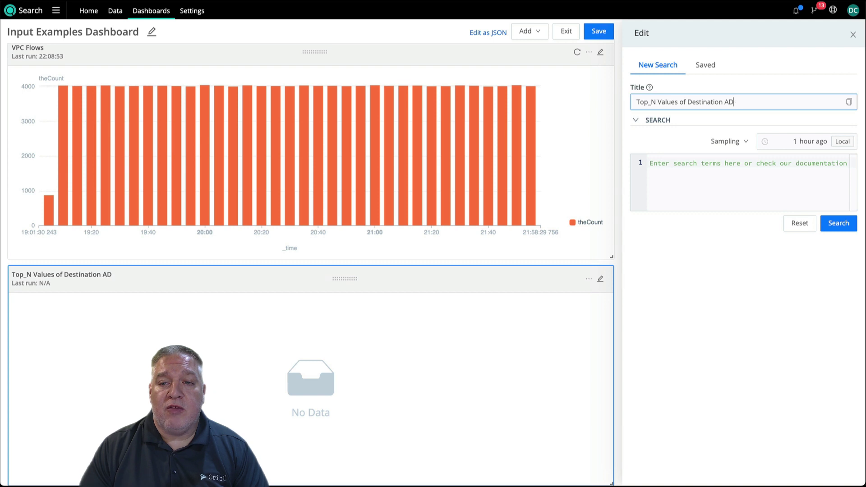
key("BackSpace")
type("ddress")
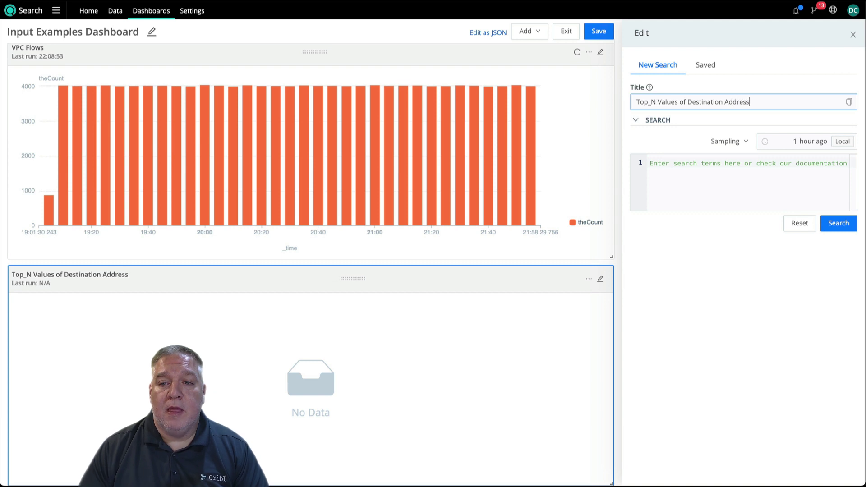
- Enter the query dataset="cribl_search_sample" dataSource="vpcflowlogs" | summarize theCount=count() by dstaddr, action | top 10 by theCount | render table, and run it linked to Time Range
left_click(678, 169)
type("dataset=\"cribl_search_sample\" dataSource=\"vpcflowlogs\" | summarize theCount=count() by dstaddr, action | top 10 by theCount | render table")
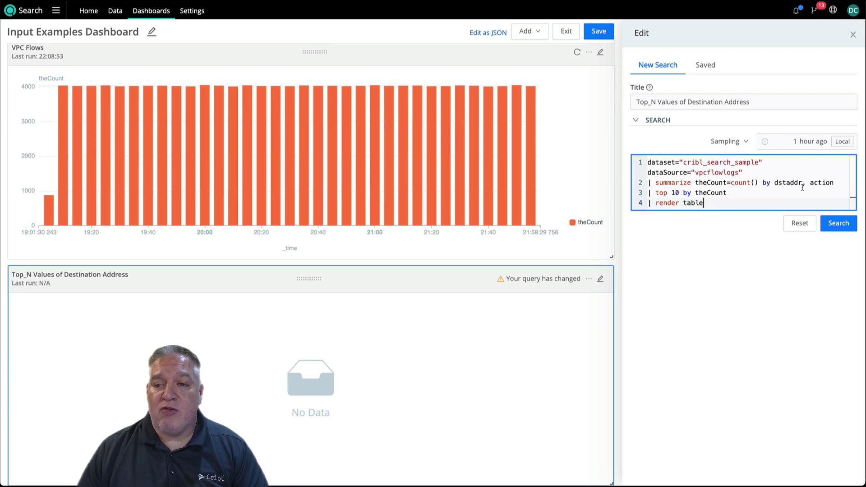
left_click(807, 147)
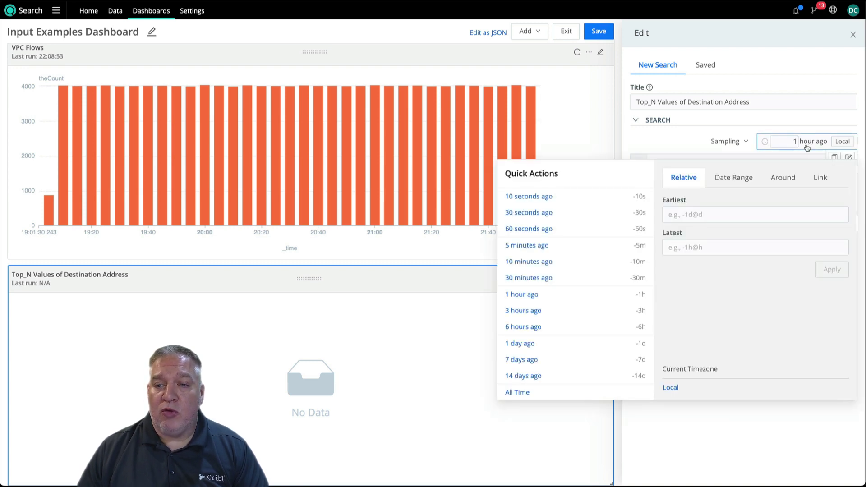
left_click(820, 177)
left_click(724, 217)
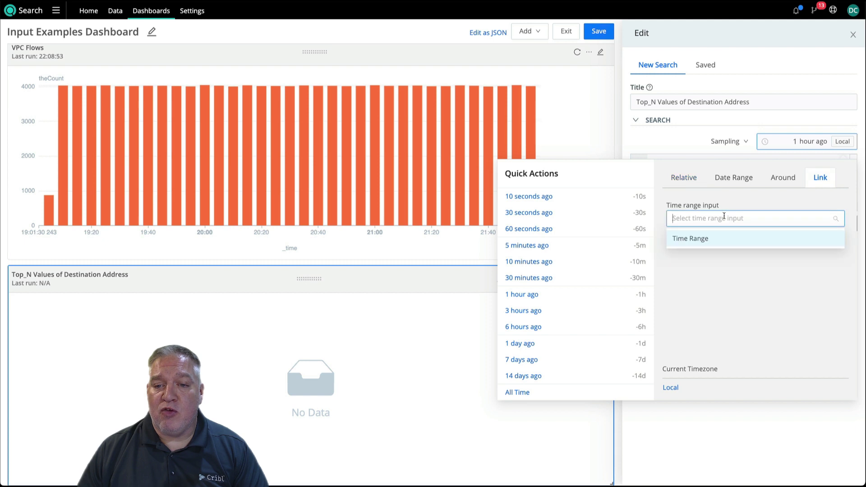
left_click(706, 241)
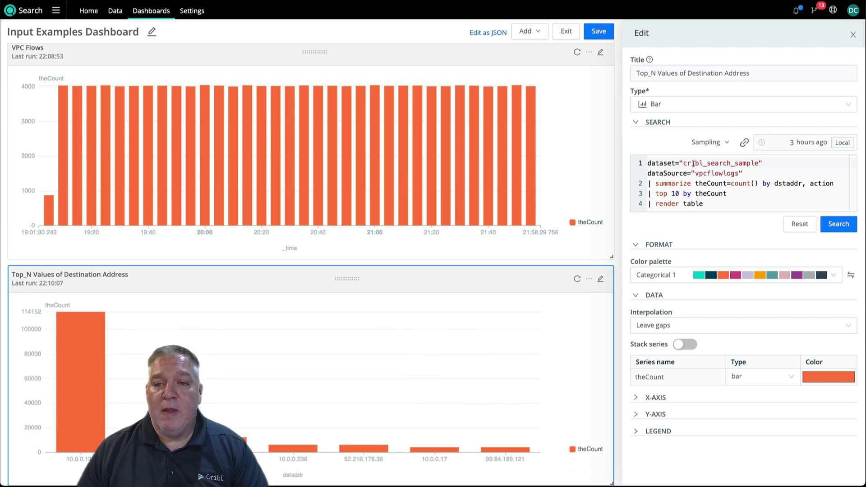
- Change the Top_N Values of Destination Address panel's visualization type from a bar chart to Events
left_click(667, 106)
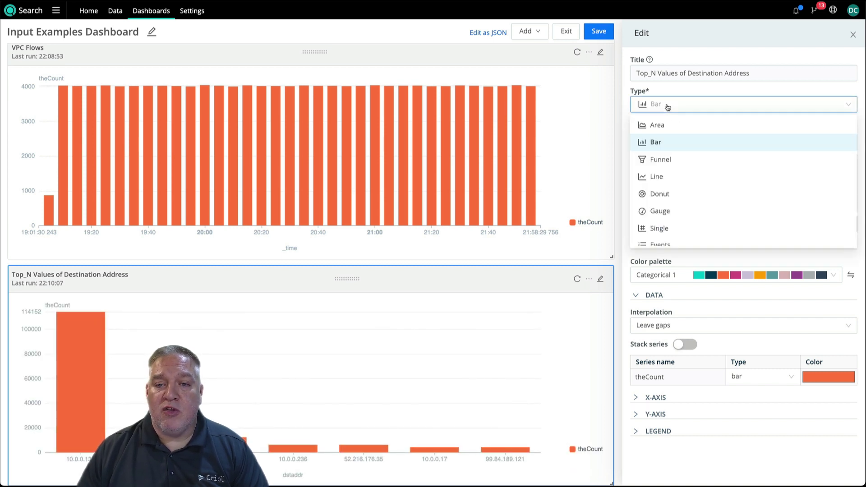
scroll(661, 228, "down", 1)
left_click(662, 236)
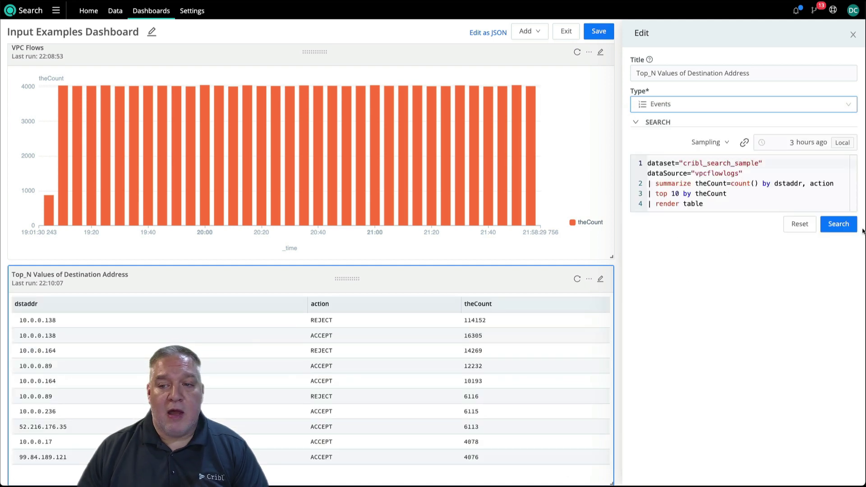
- Rerun the Top_N panel's search, save the dashboard and leave its edit mode
left_click(831, 224)
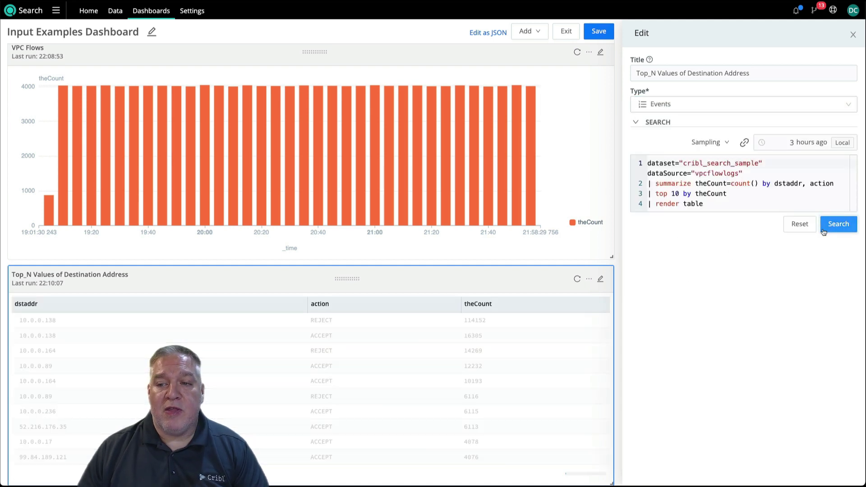
left_click(604, 38)
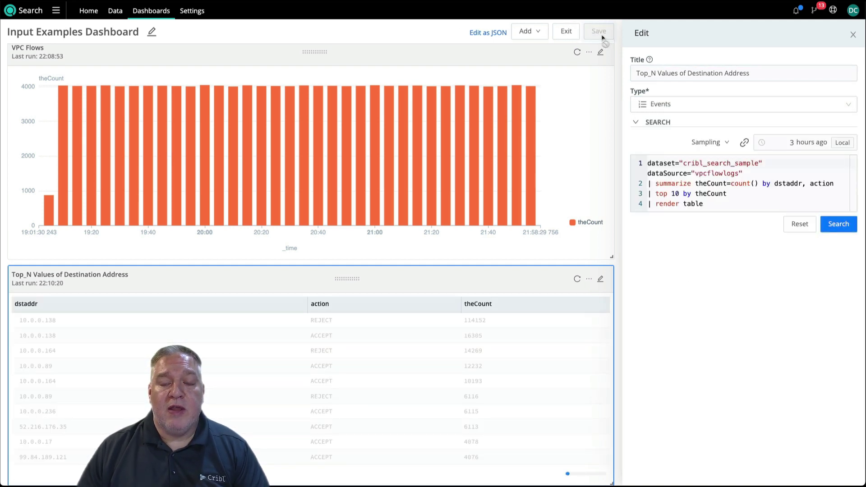
left_click(578, 34)
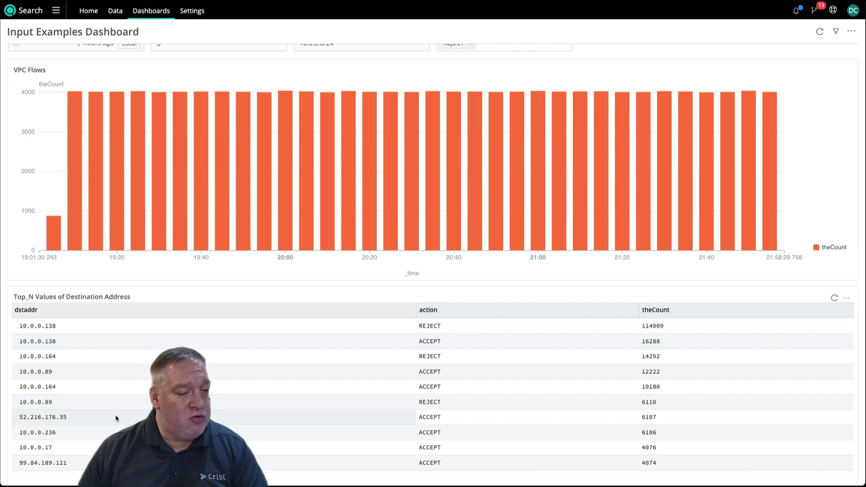
- Set the Destination Address Filter to 52.216.176.0/24
left_click(309, 65)
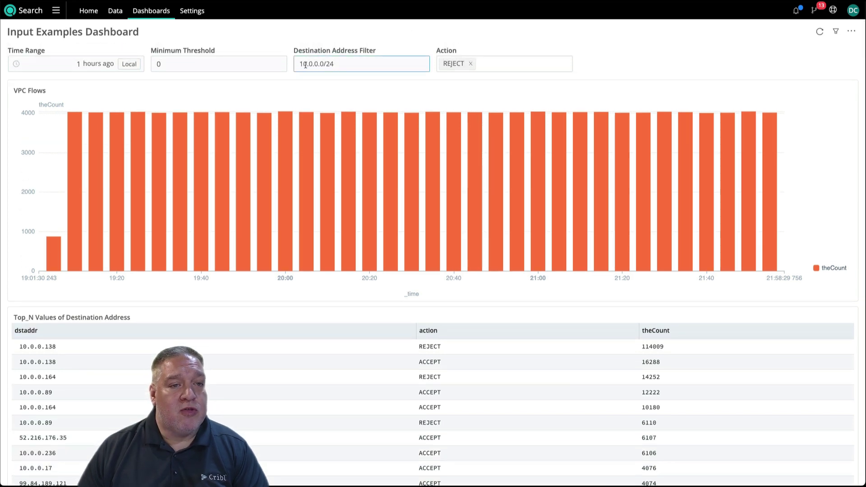
key("shift+End")
key("Home")
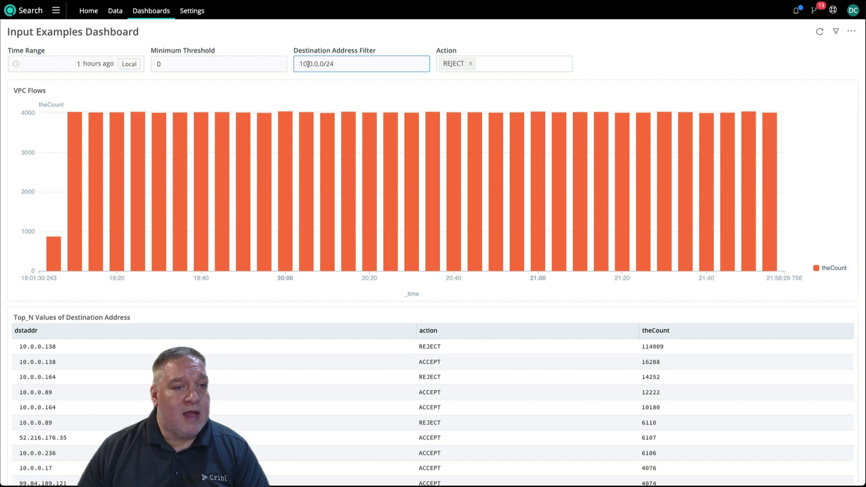
scroll(314, 64, "down", 1)
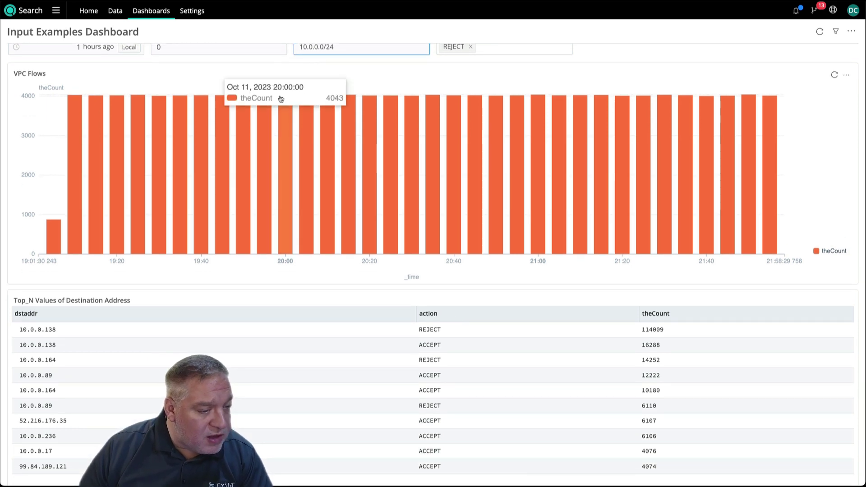
scroll(319, 68, "up", 1)
left_click_drag(317, 66, 287, 60)
type("52")
type(".21")
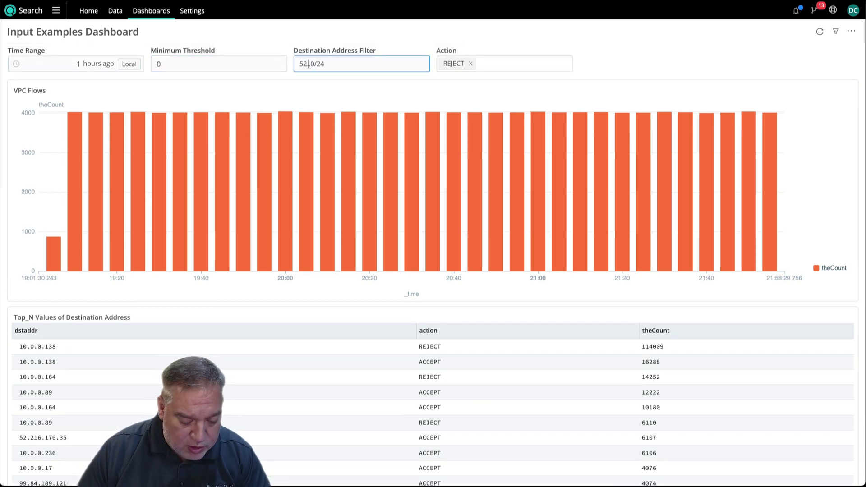
type(".1")
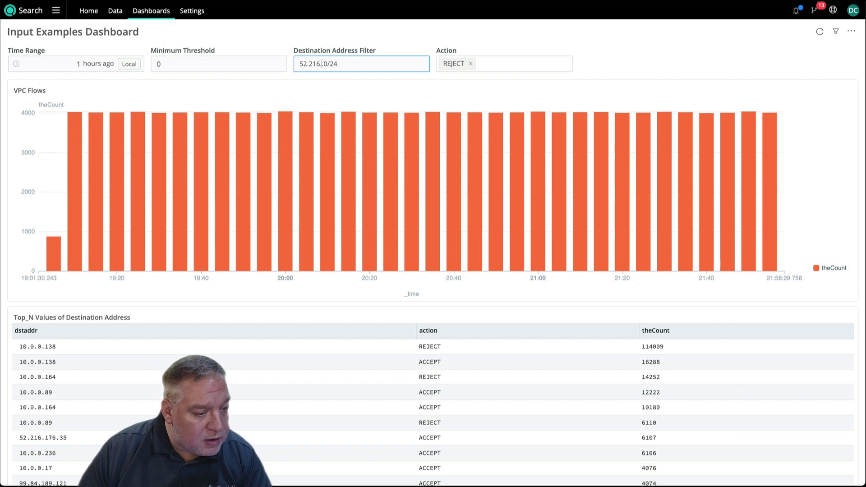
type("76.")
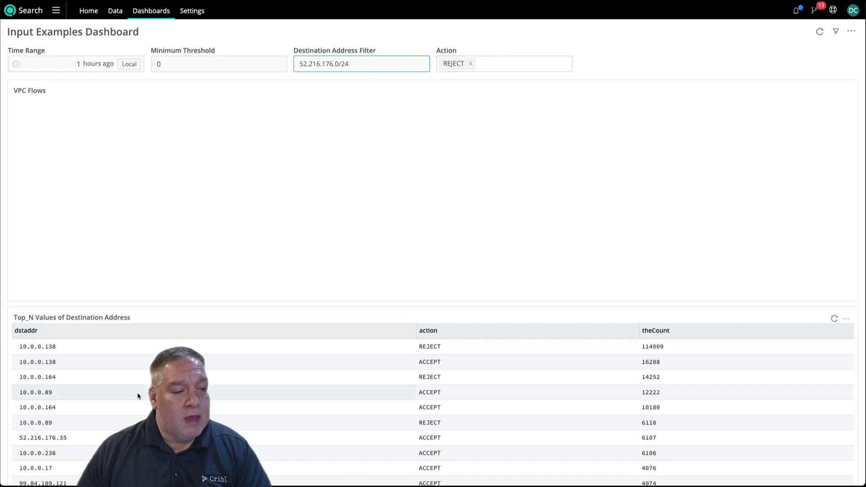
- Add ACCEPT alongside REJECT in the dashboard's Action input to filter the VPC Flows chart by both values
left_click(481, 66)
left_click(472, 87)
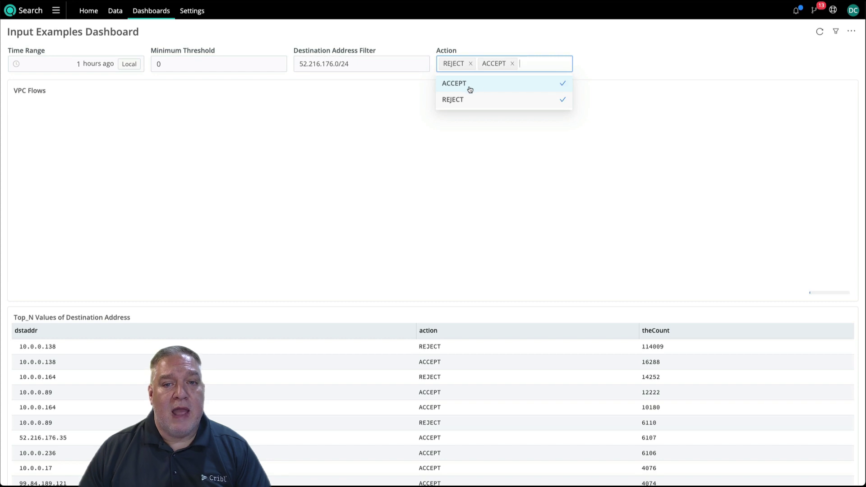
left_click(657, 63)
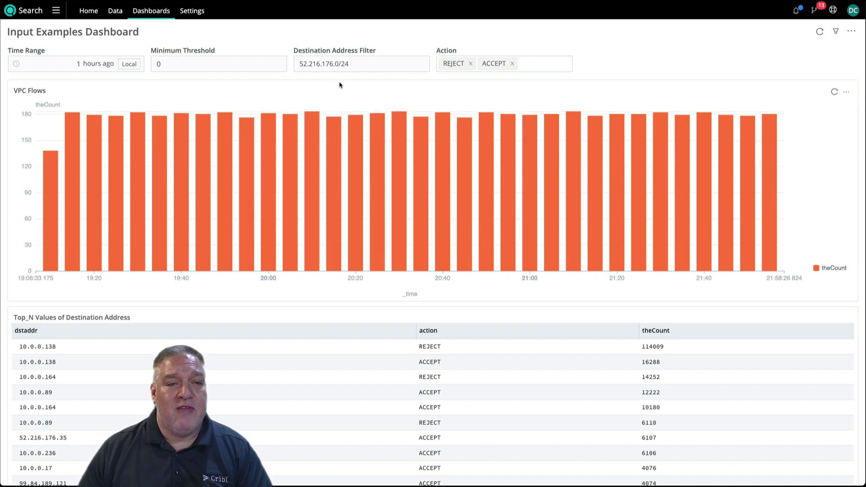
left_click(311, 66)
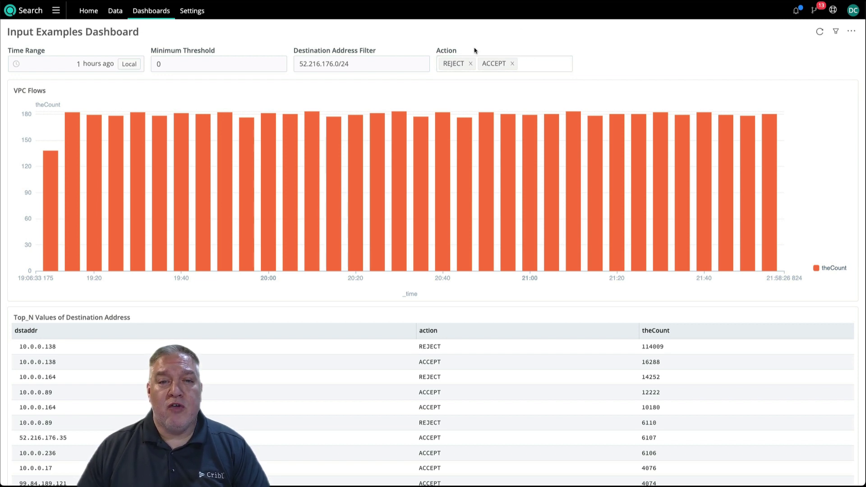
- Open the dashboard for editing and change the Action input's search type to Inline search
left_click(850, 31)
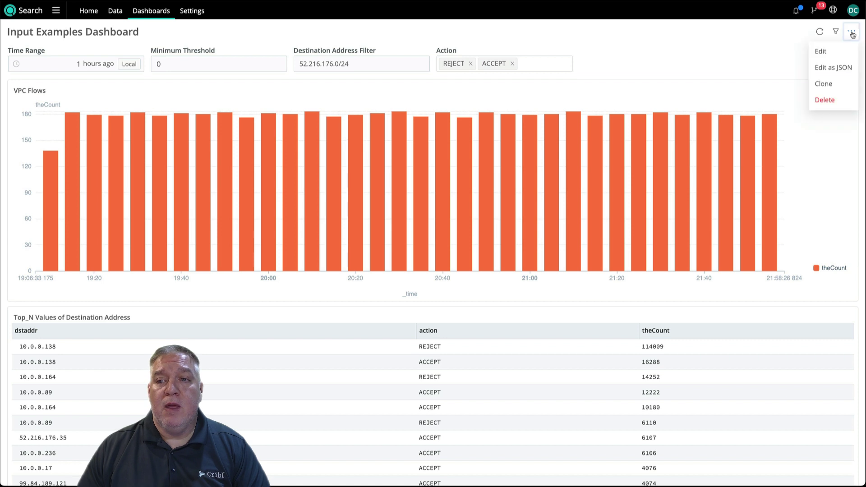
left_click(835, 54)
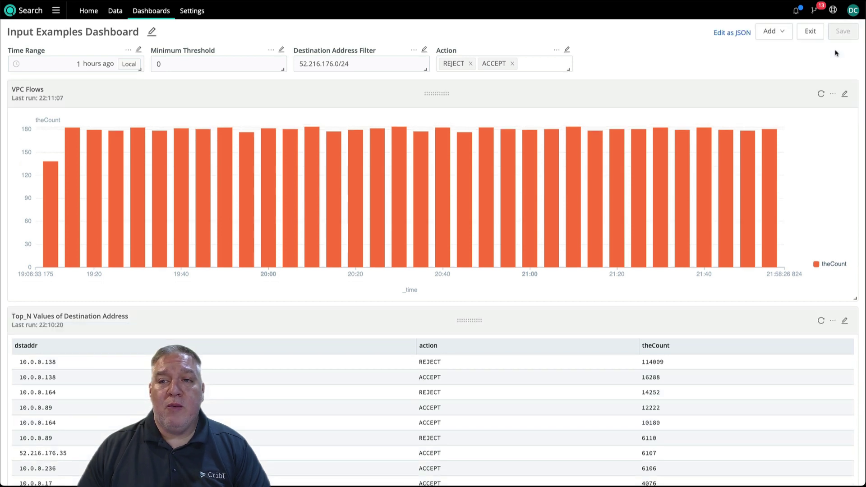
left_click(565, 50)
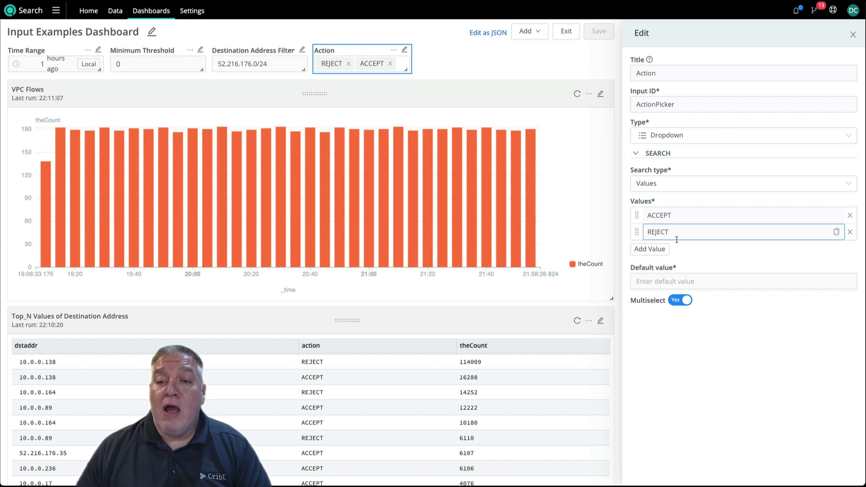
left_click(695, 186)
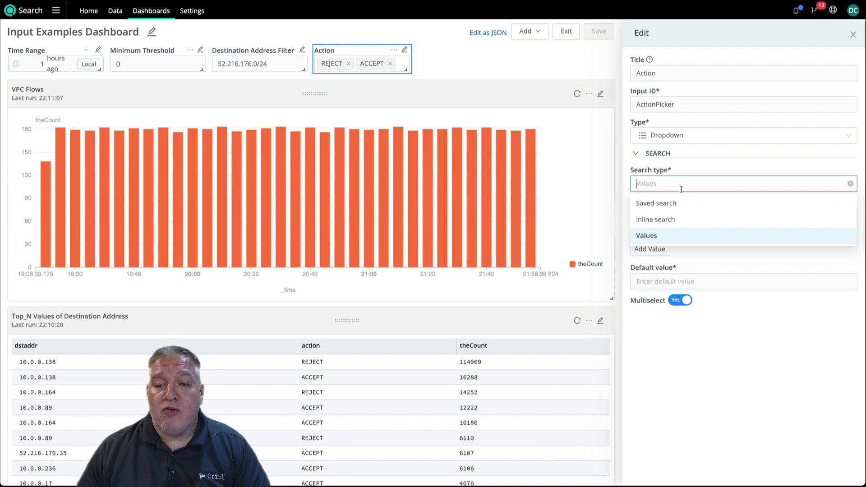
left_click(671, 221)
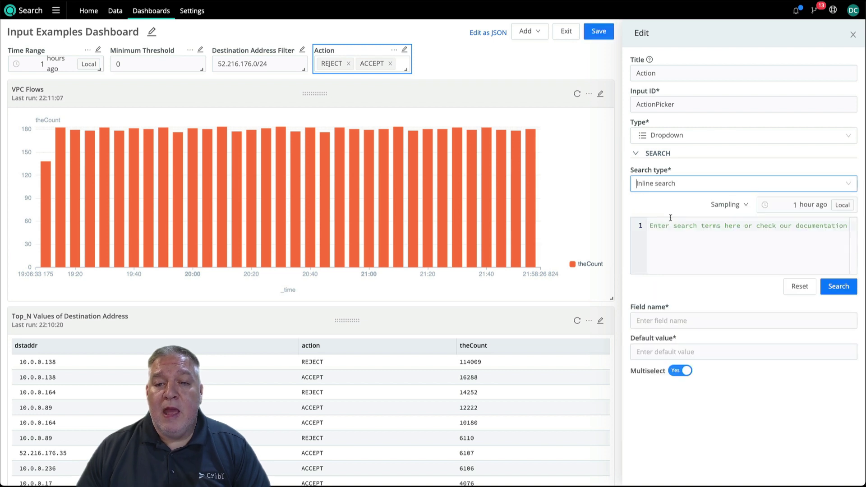
- Run dataset="cribl_search_sample" dataSource=*vpc* | summarize count() by action | project action for the Action input, linked to Time Range, with field name action and Multiselect off
left_click(677, 235)
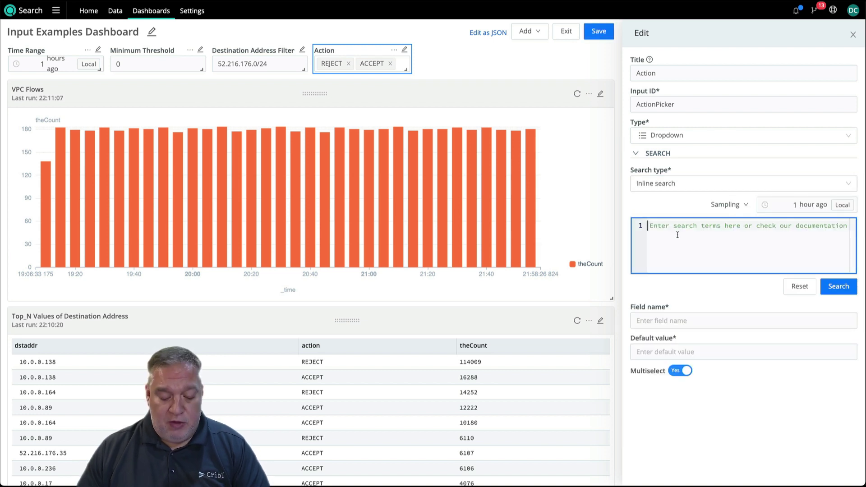
type("dataset=\"cribl_search_sample\" dataSource=*vpc* | summarize count() by action | project action")
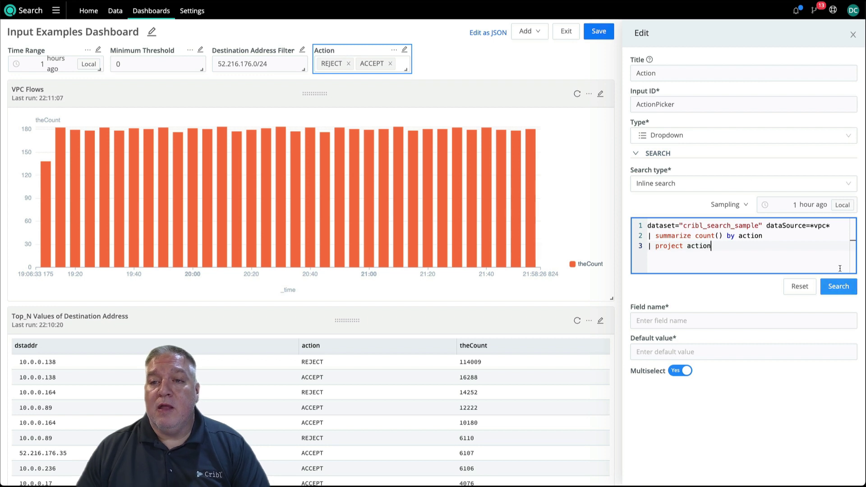
left_click(604, 34)
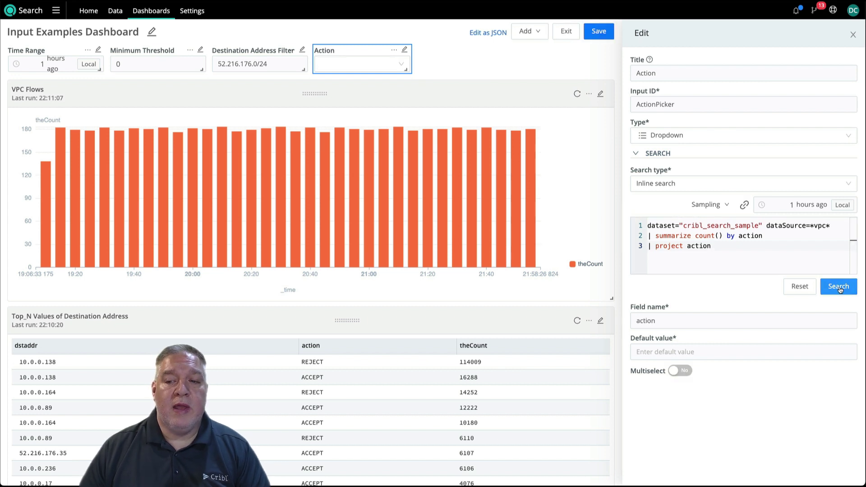
left_click(838, 287)
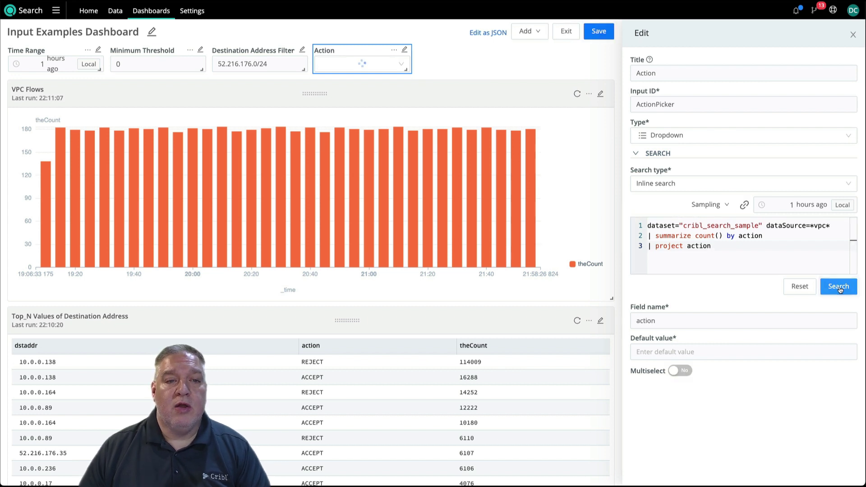
- Check the choices offered by the Action input, save the dashboard and leave its edit mode
left_click(400, 66)
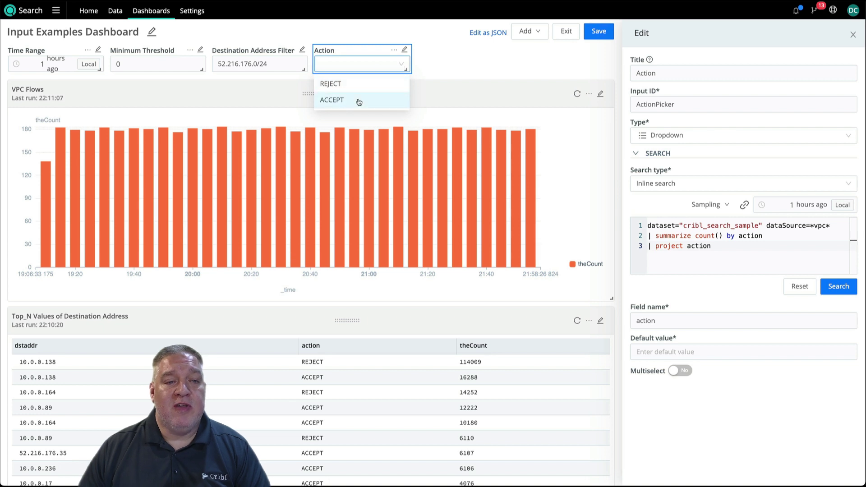
left_click(464, 66)
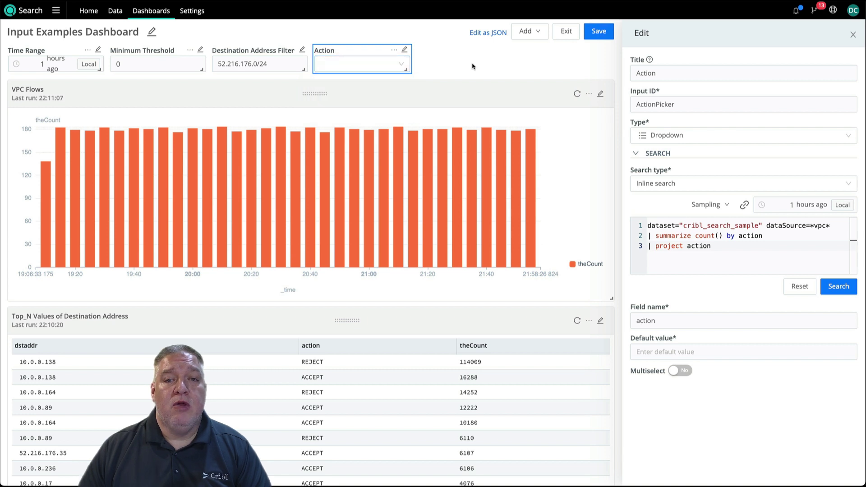
left_click(596, 36)
left_click(576, 36)
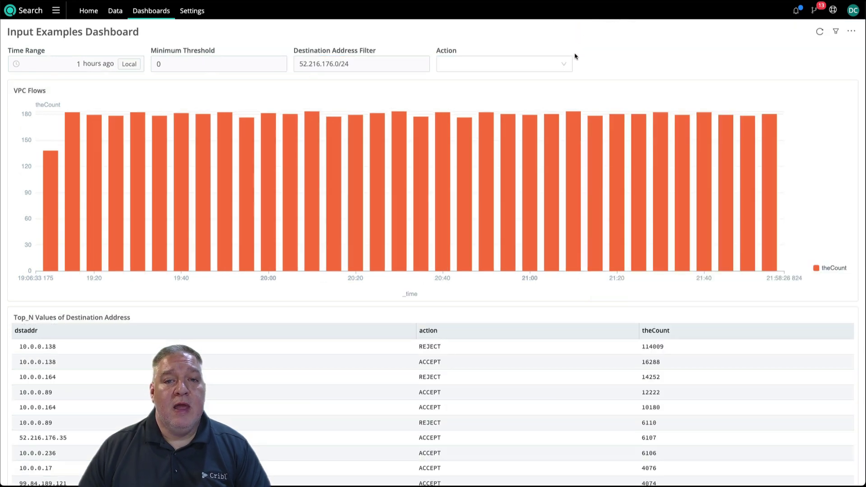
- Set the Destination Address Filter to 0.0.0.0/0 and choose ACCEPT as the Action
left_click(566, 66)
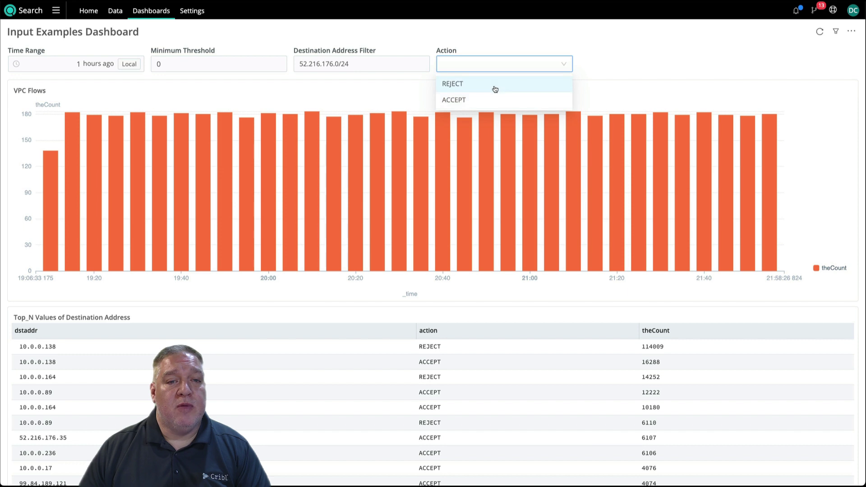
left_click(481, 47)
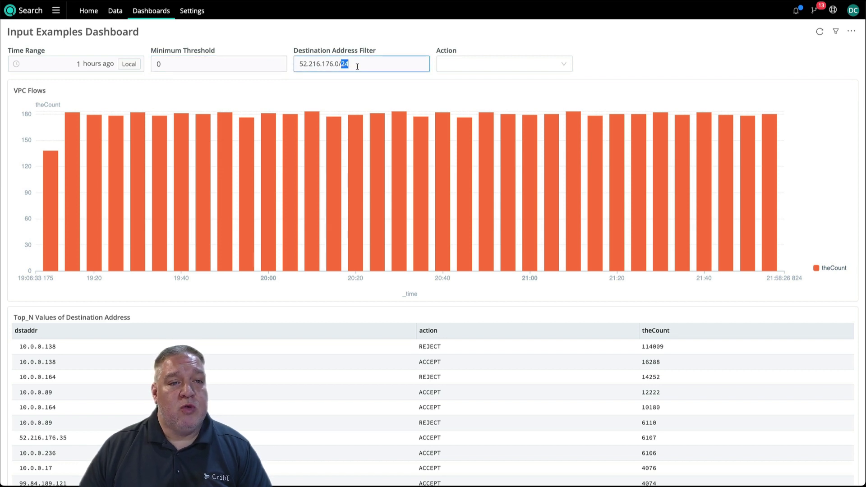
left_click(468, 68)
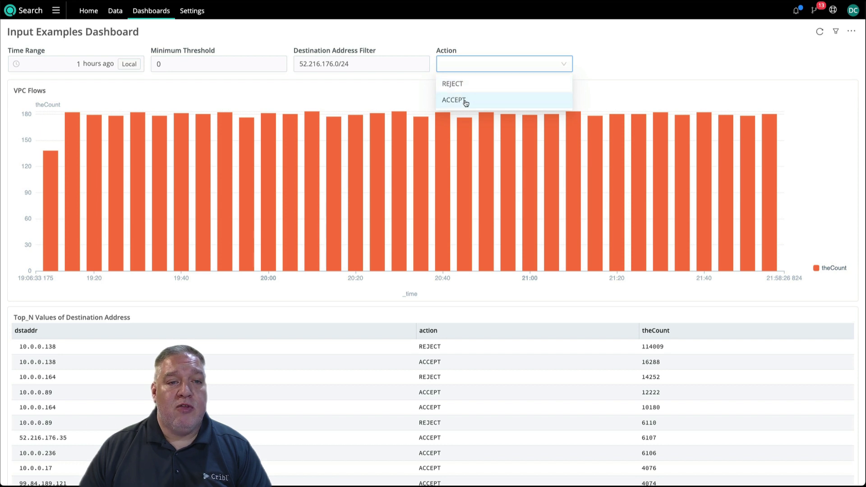
triple_click(356, 65)
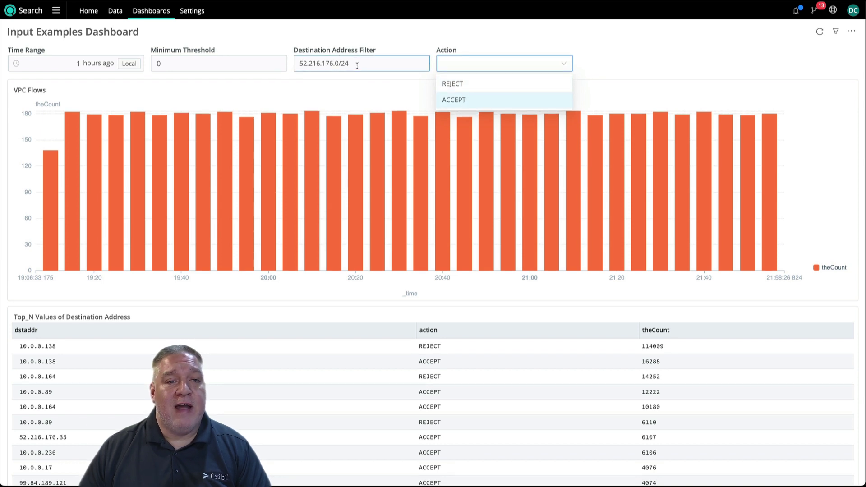
type("0.0.0")
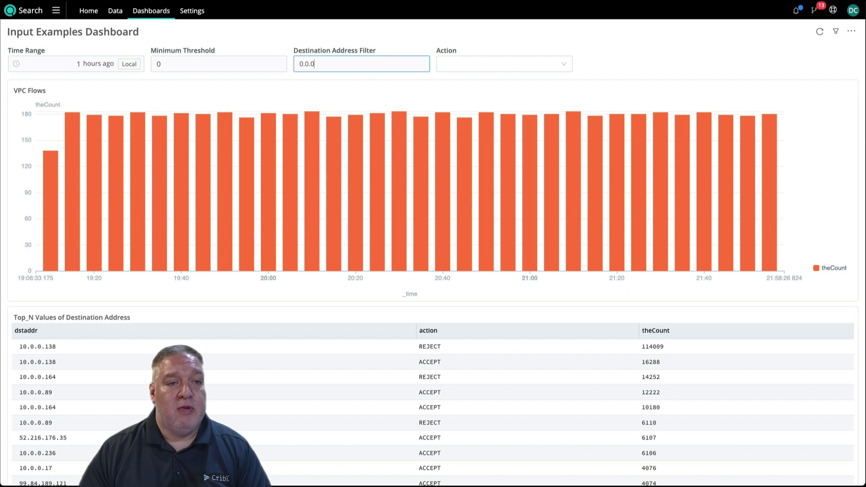
type(".0/0")
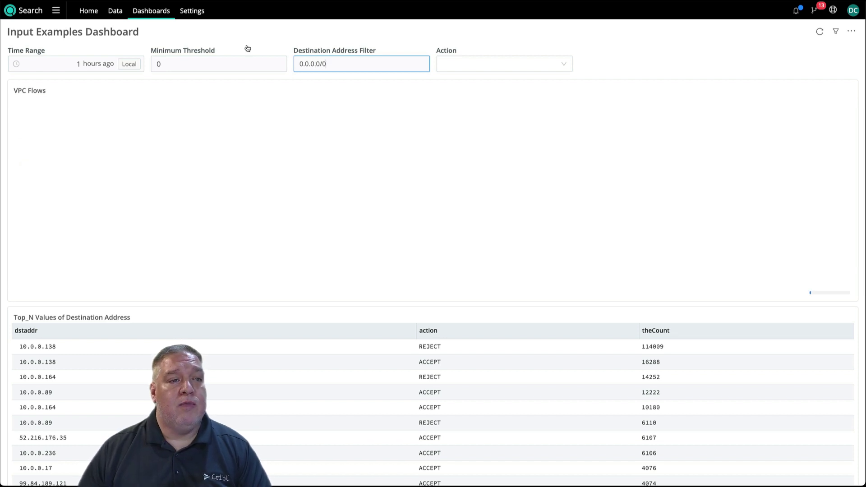
left_click(468, 64)
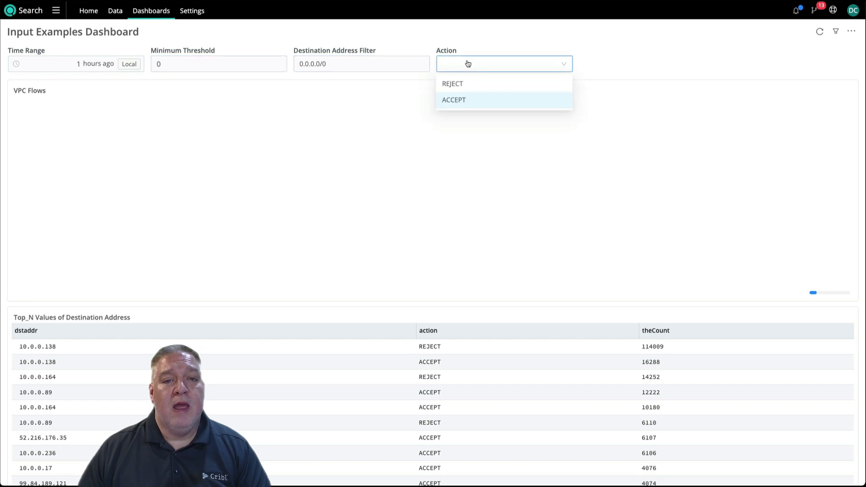
left_click(462, 100)
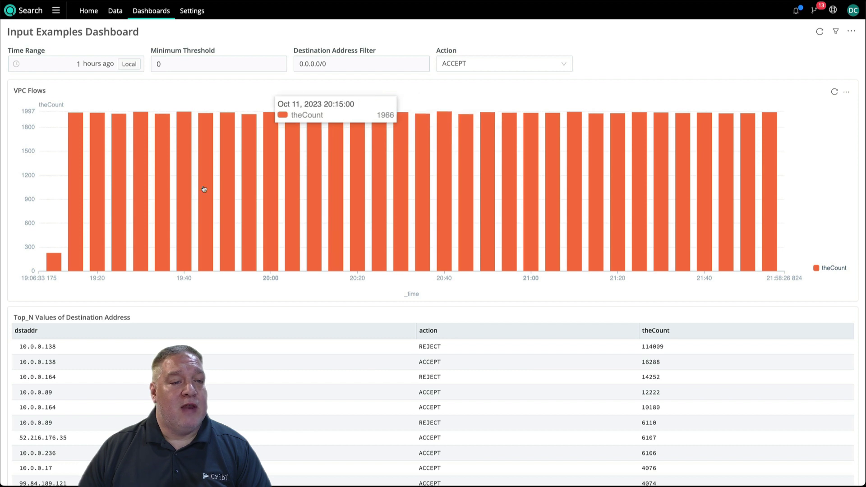
- Set the Time Range to 1 hour ago and check the choices offered by the Action input
left_click(92, 67)
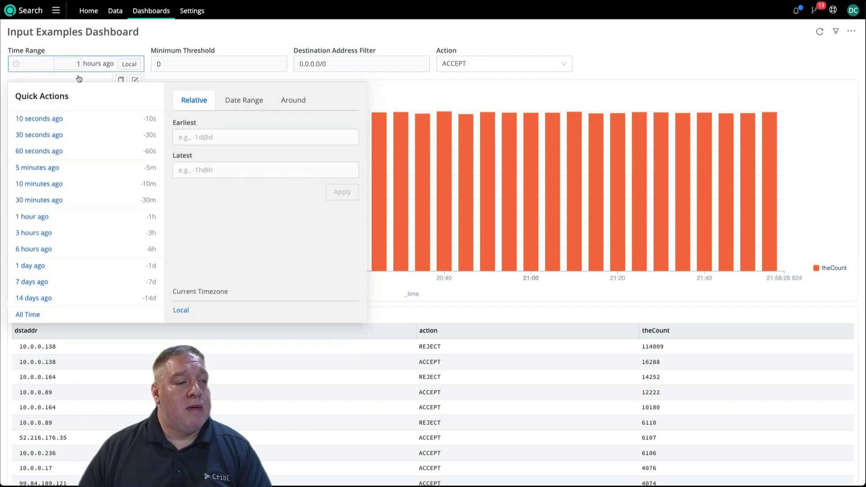
left_click(36, 219)
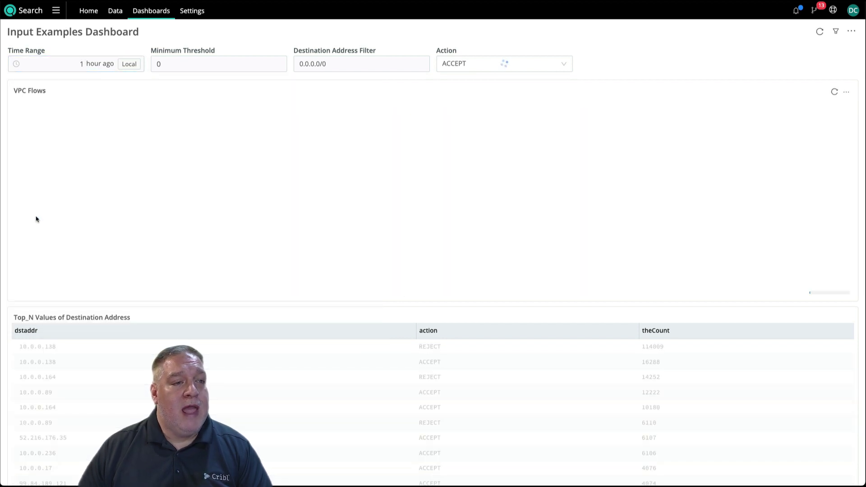
scroll(765, 352, "down", 1)
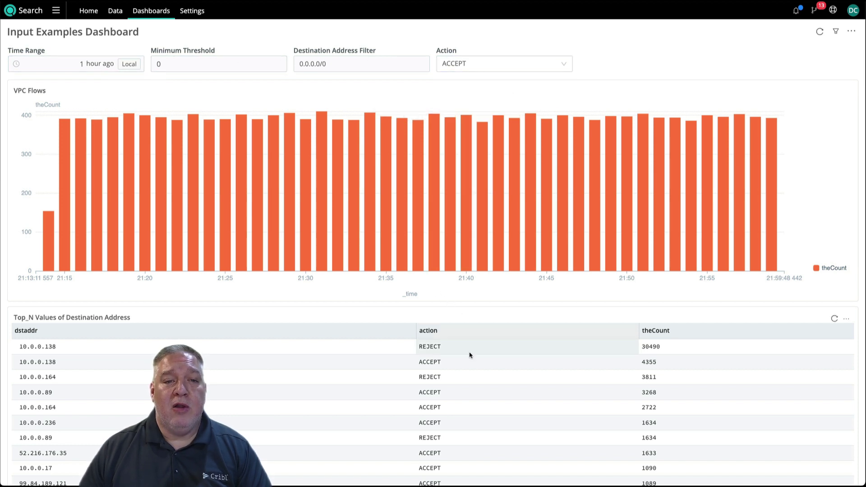
left_click(492, 64)
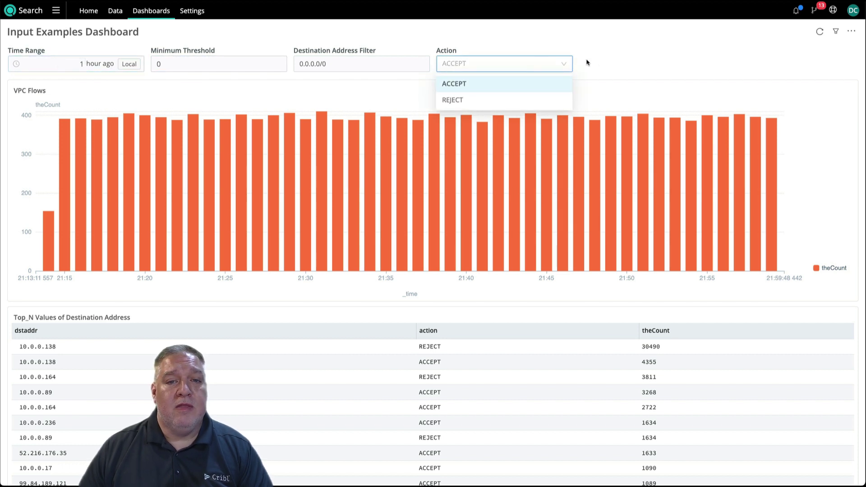
left_click(641, 63)
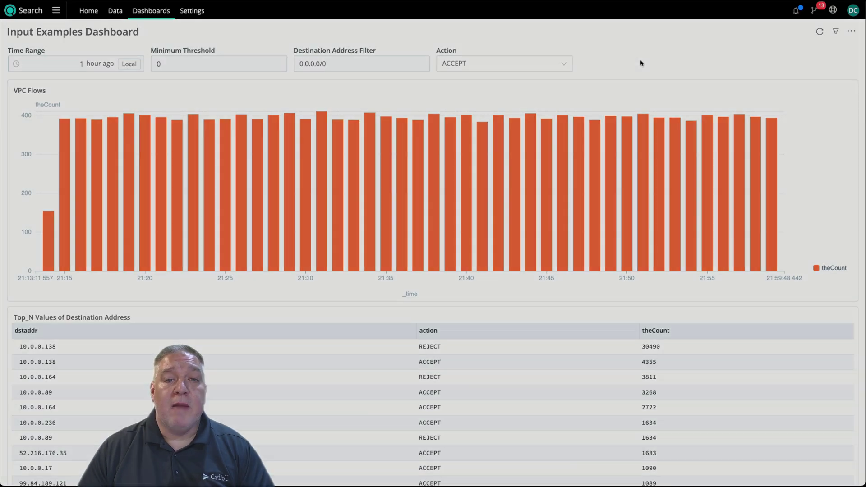